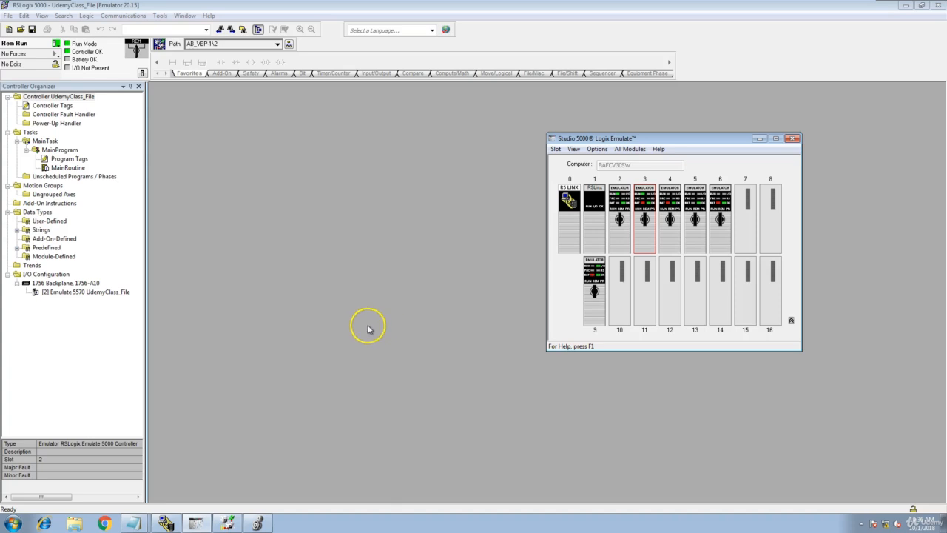
- Launch Studio 5000 from the Windows Start menu while the UdemyClass_File project stays open
{"action": "left_click", "coordinate": [13, 523]}
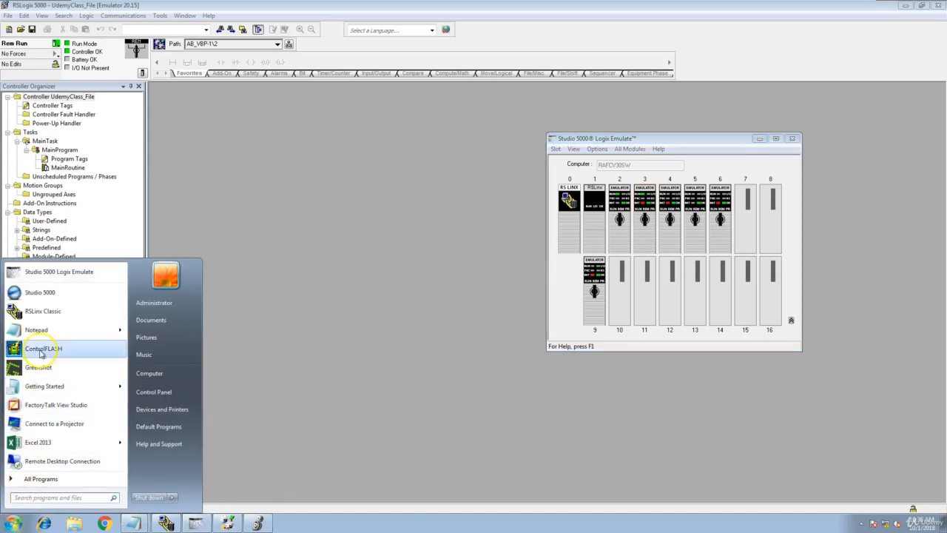
{"action": "left_click", "coordinate": [40, 292]}
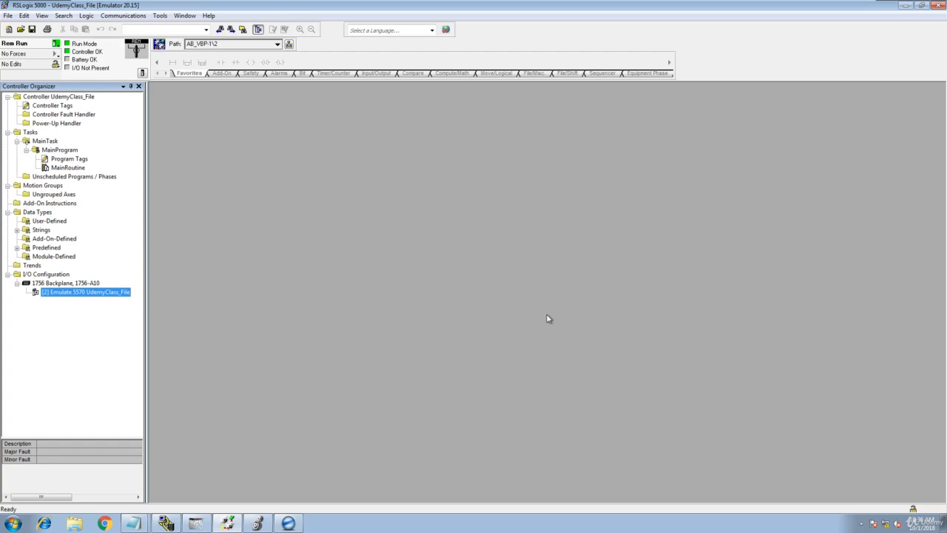
- Start a new ControlLogix 5570 1756-L73 project named UdemyLive_Rack
{"action": "left_click", "coordinate": [289, 522]}
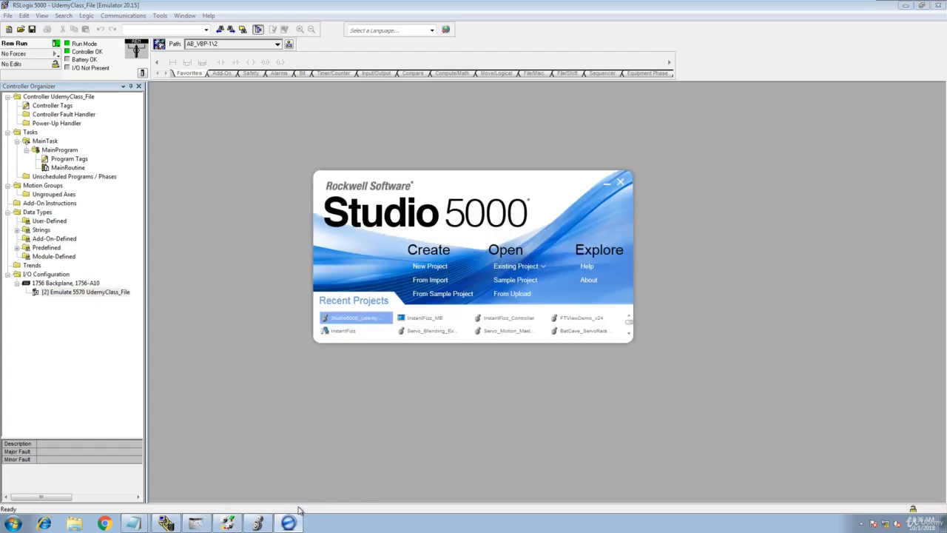
{"action": "left_click", "coordinate": [429, 268]}
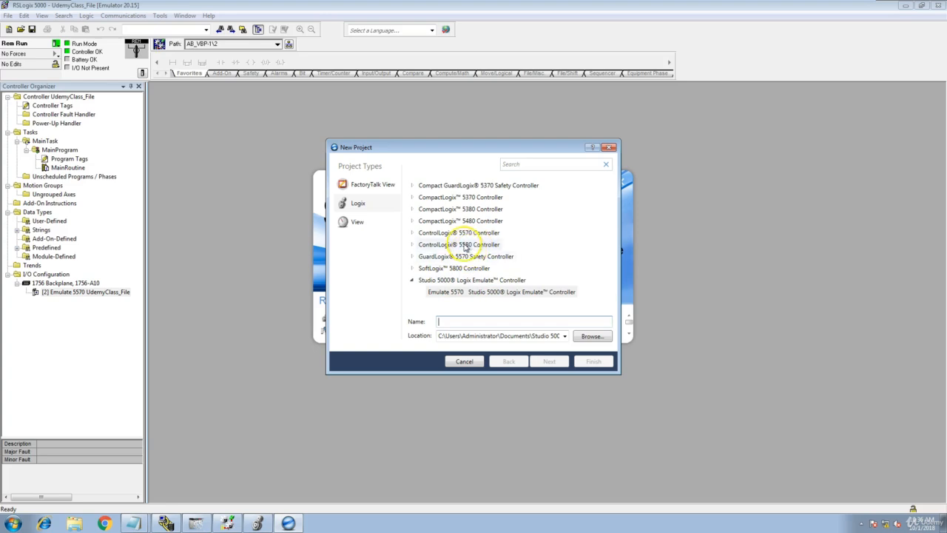
{"action": "left_click", "coordinate": [412, 235]}
{"action": "left_click", "coordinate": [453, 222]}
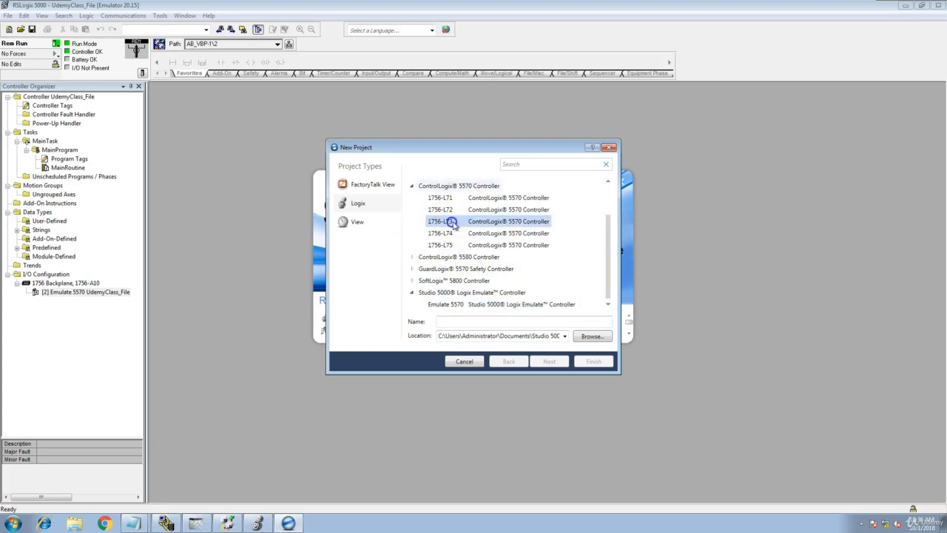
{"action": "left_click", "coordinate": [515, 322]}
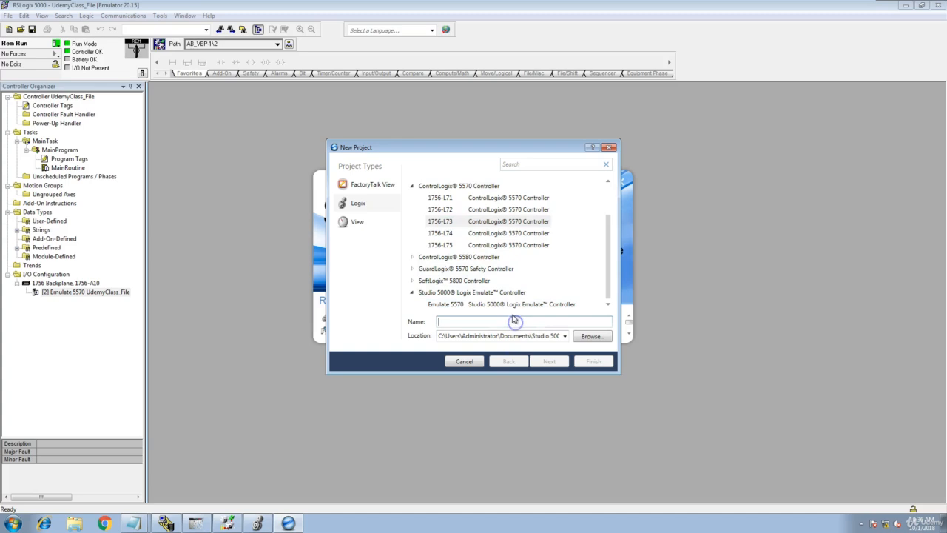
{"action": "type", "text": "U"}
{"action": "type", "text": "demyLive"}
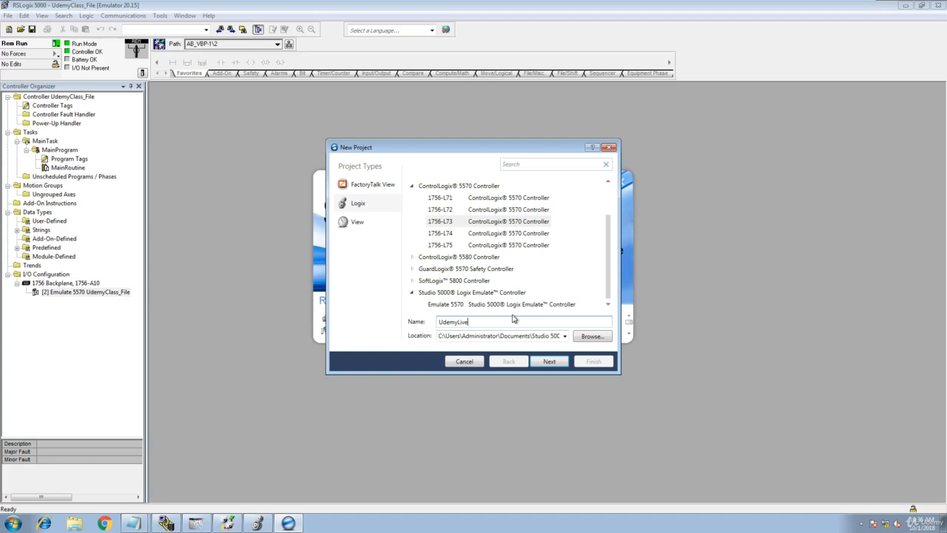
{"action": "type", "text": "_"}
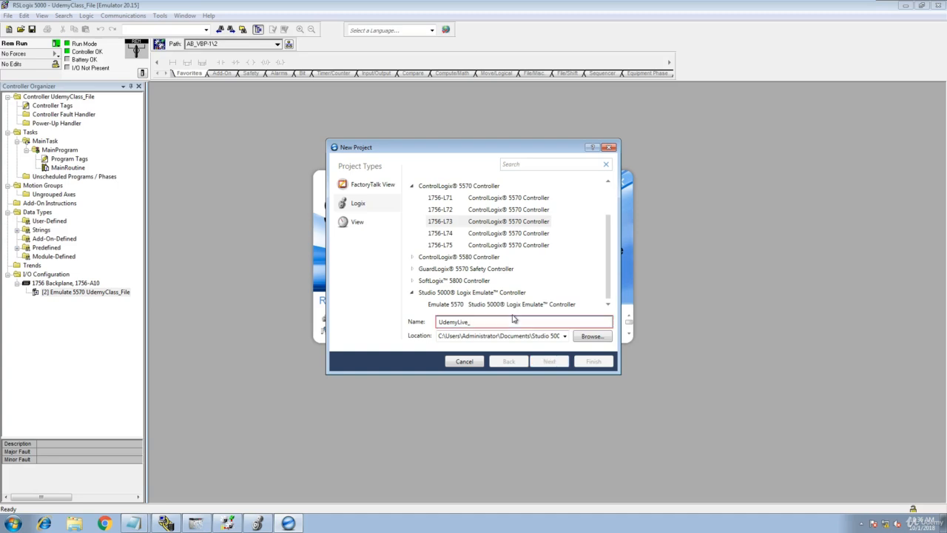
{"action": "type", "text": "Ra"}
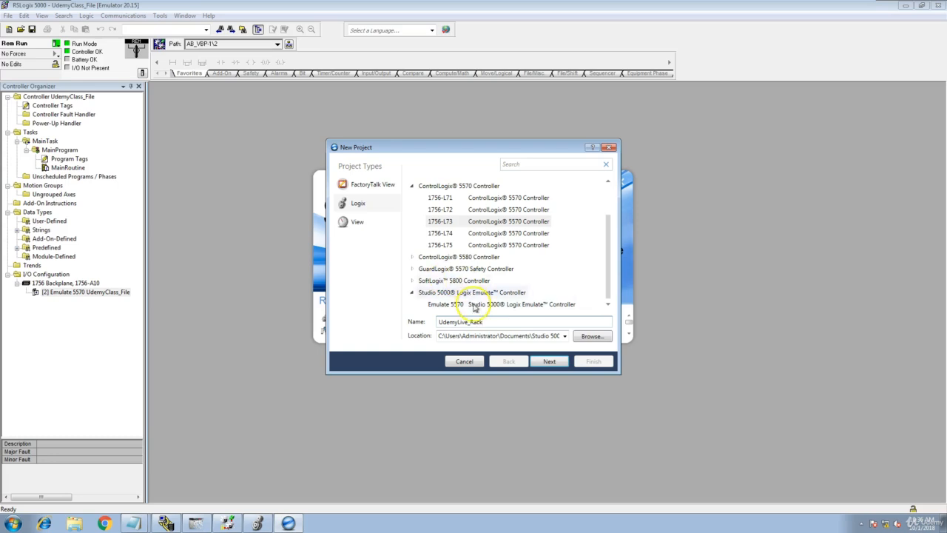
{"action": "type", "text": "ck"}
- Set the controller to slot 0 in the project's controller settings
{"action": "left_click", "coordinate": [549, 362]}
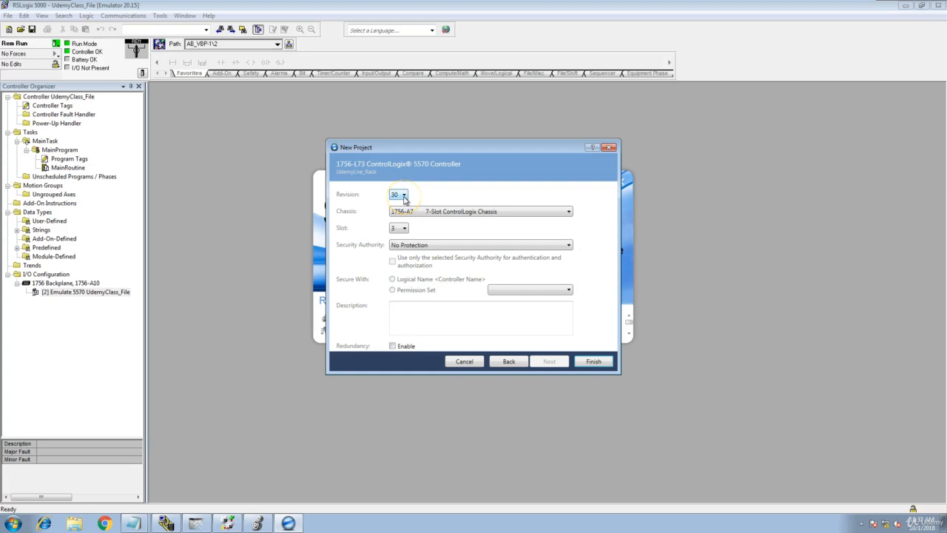
{"action": "left_click", "coordinate": [405, 230]}
{"action": "left_click", "coordinate": [405, 231]}
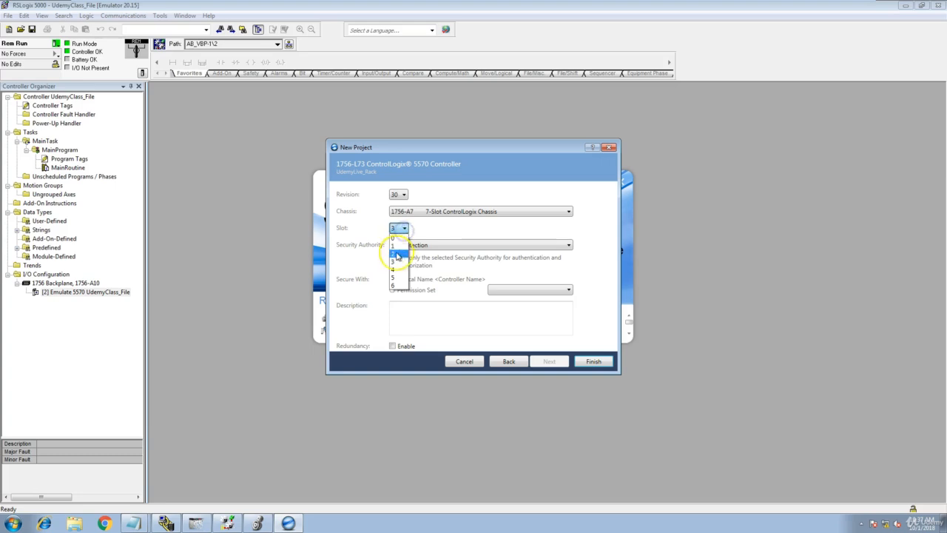
{"action": "left_click", "coordinate": [402, 238]}
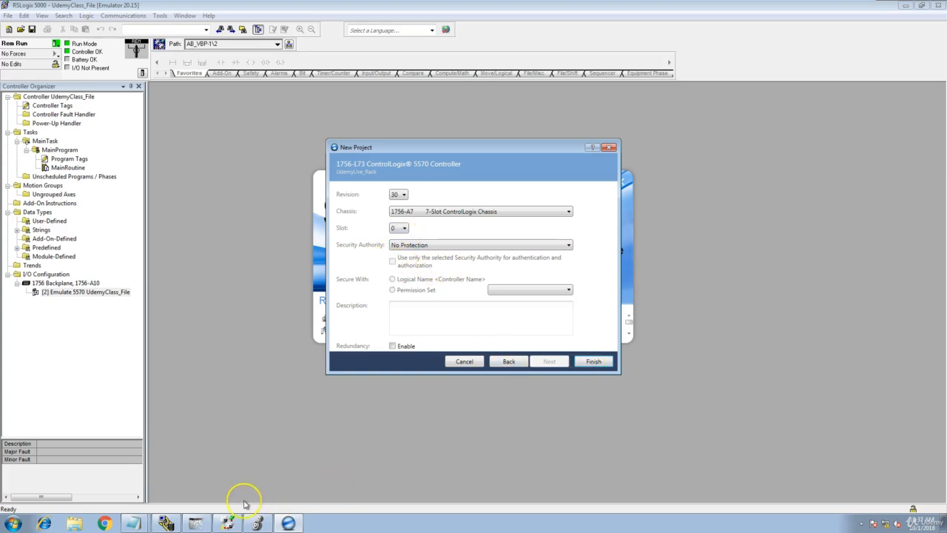
- In RSLinx, browse AB_ETHIP-1 to list the 192.168.1.5 ENBT's backplane modules, then return to RSLogix
{"action": "left_click", "coordinate": [165, 523]}
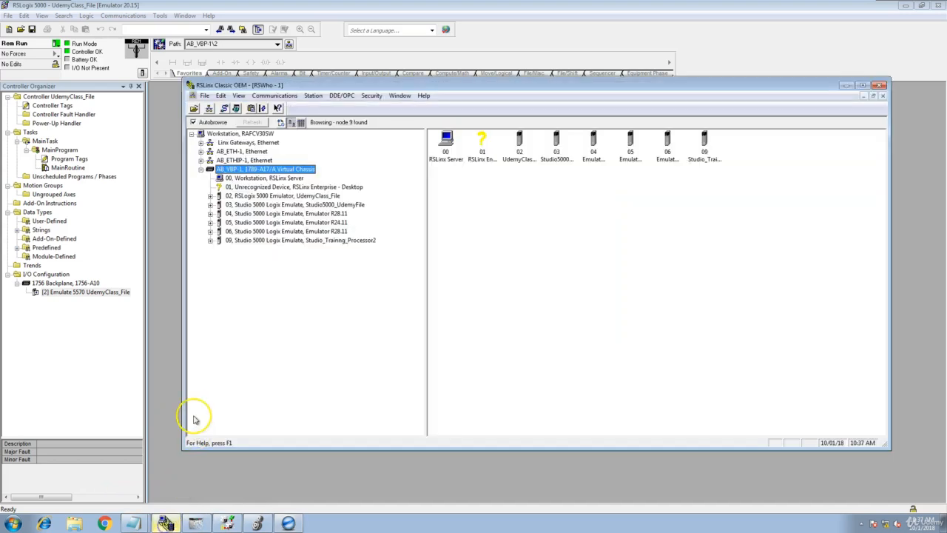
{"action": "double_click", "coordinate": [210, 159]}
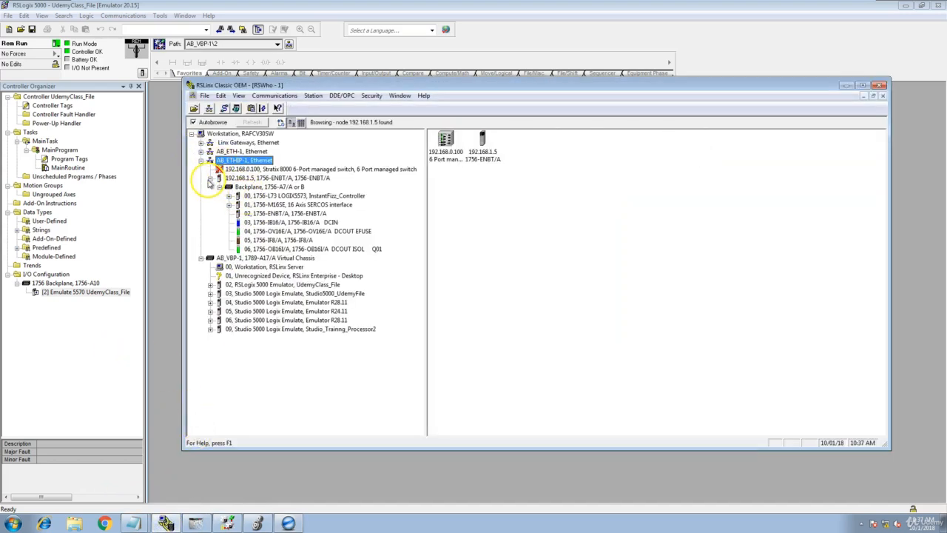
{"action": "left_click", "coordinate": [210, 179]}
{"action": "left_click", "coordinate": [210, 179]}
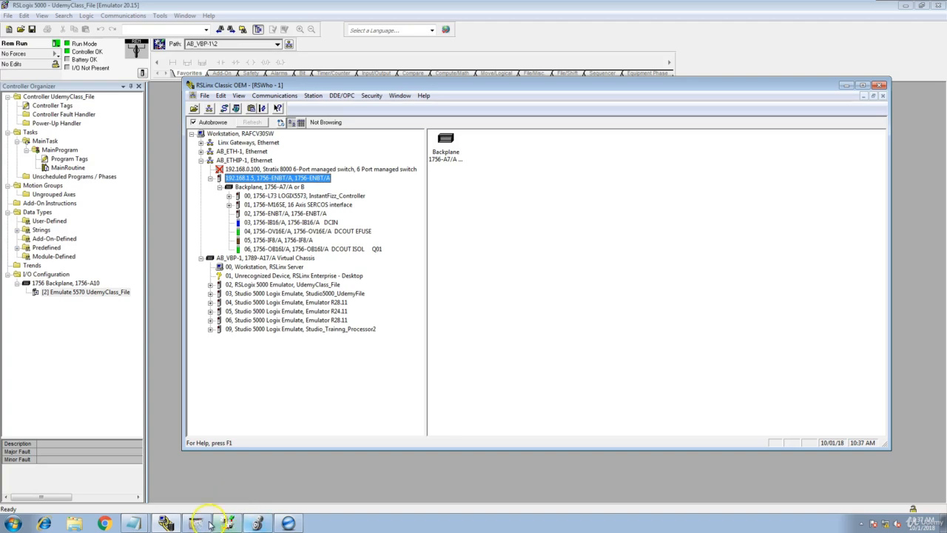
{"action": "left_click", "coordinate": [255, 472]}
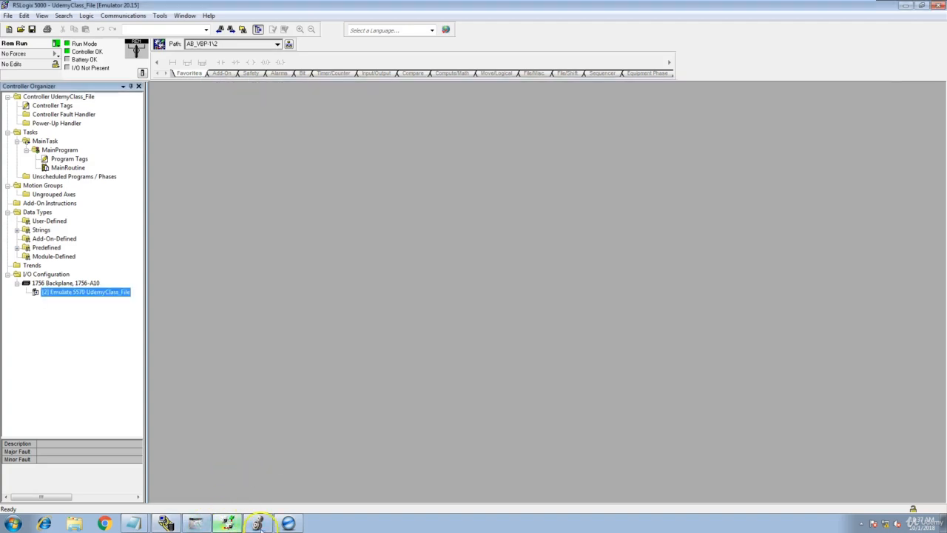
- Finish the UdemyLive_Rack new-project wizard so it opens offline with the 1756-L73
{"action": "left_click", "coordinate": [227, 524]}
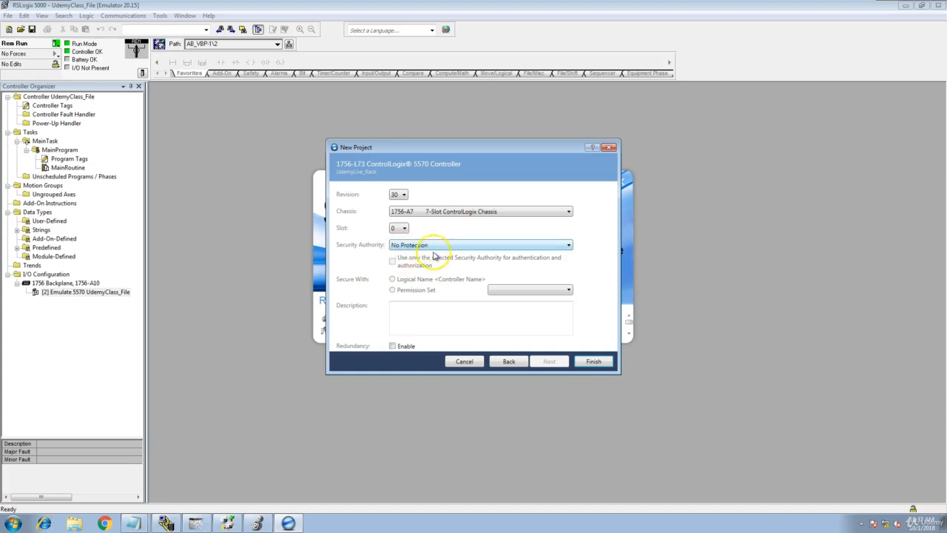
{"action": "left_click", "coordinate": [592, 361]}
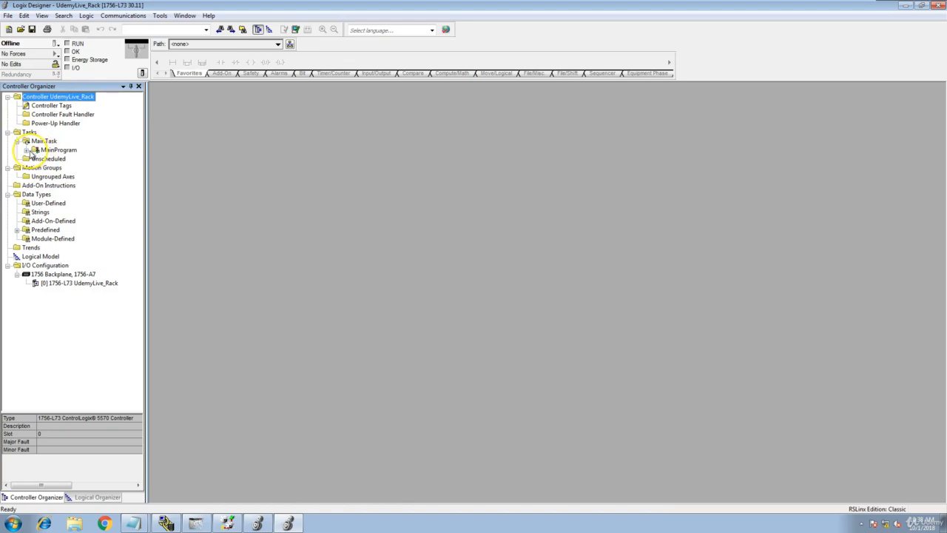
- Expand MainProgram, check the physical rack in RSLinx, then select the project's 1756 Backplane
{"action": "left_click", "coordinate": [26, 150]}
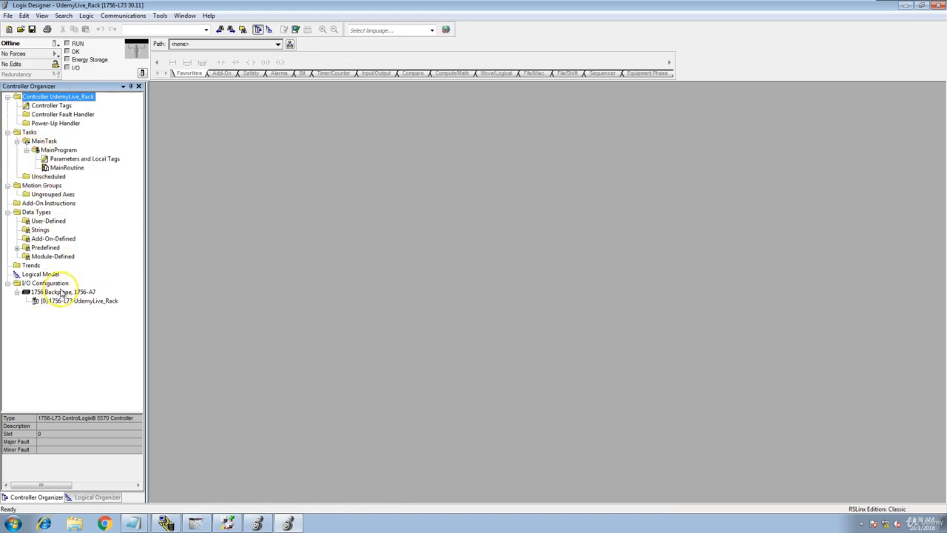
{"action": "left_click", "coordinate": [167, 523]}
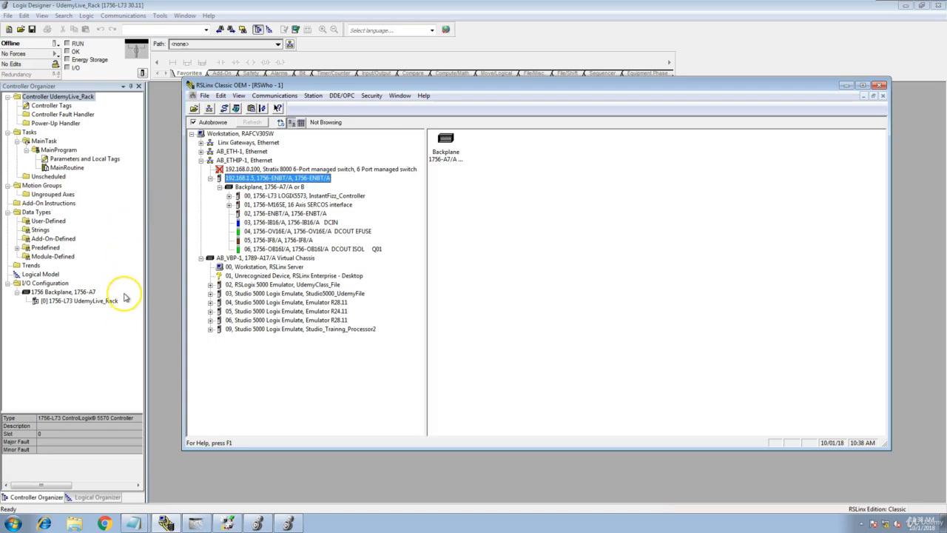
{"action": "left_click", "coordinate": [79, 294]}
- Open the New Module catalog for the 1756 Backplane
{"action": "right_click", "coordinate": [83, 296]}
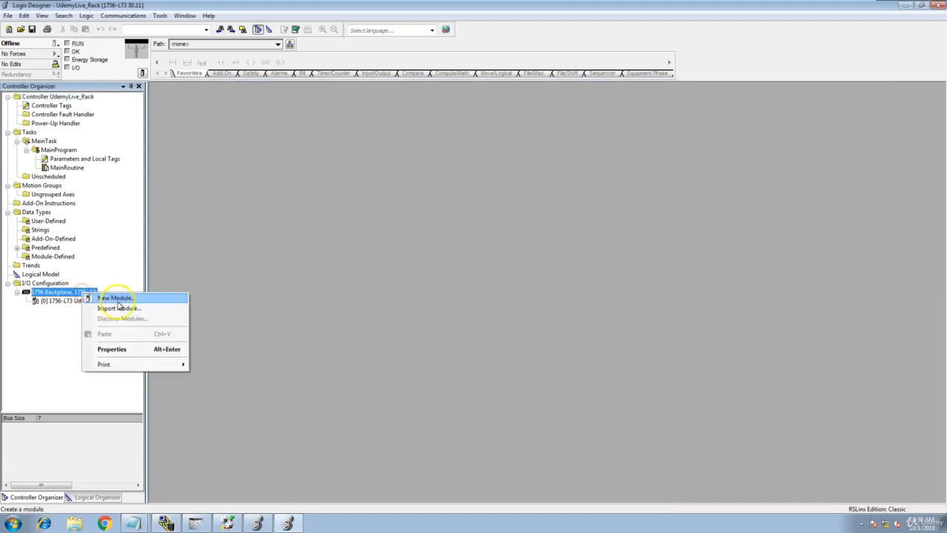
{"action": "left_click", "coordinate": [120, 299]}
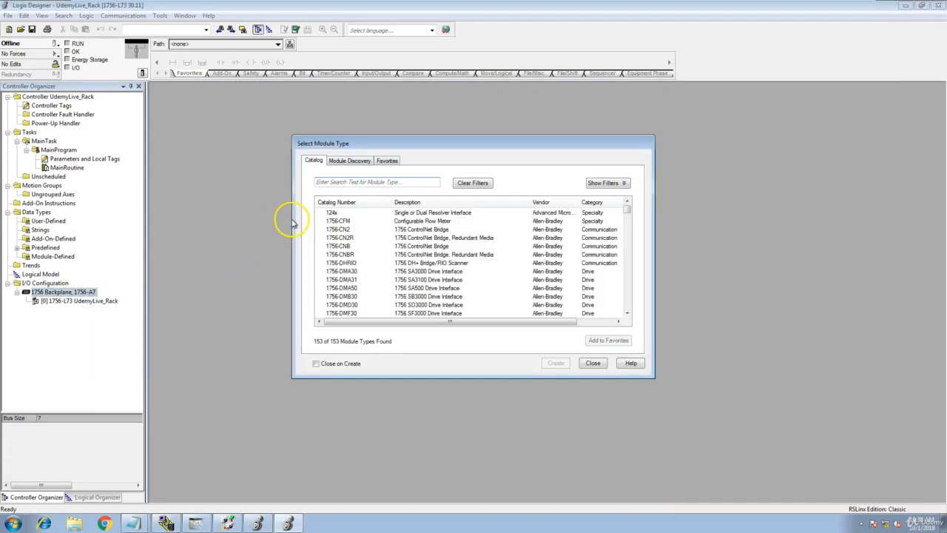
{"action": "left_click", "coordinate": [359, 161]}
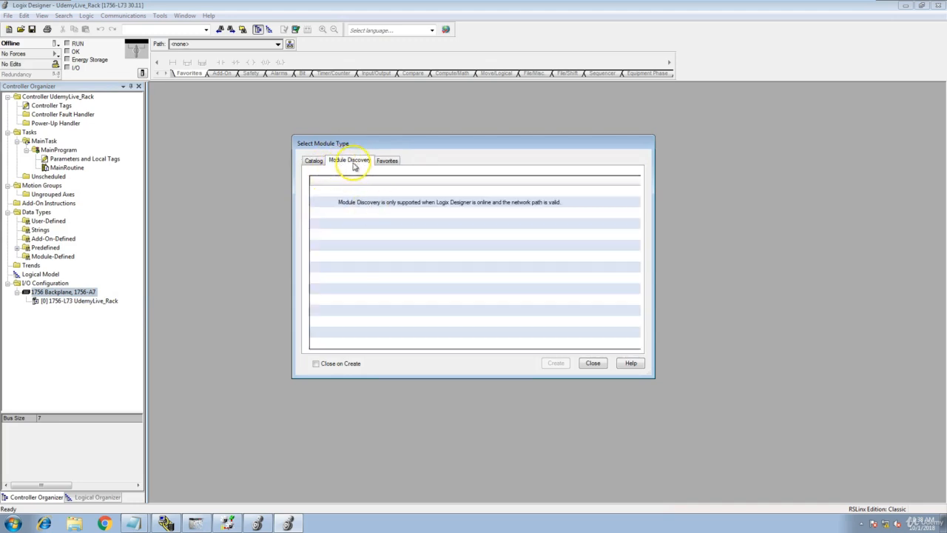
{"action": "left_click", "coordinate": [314, 161]}
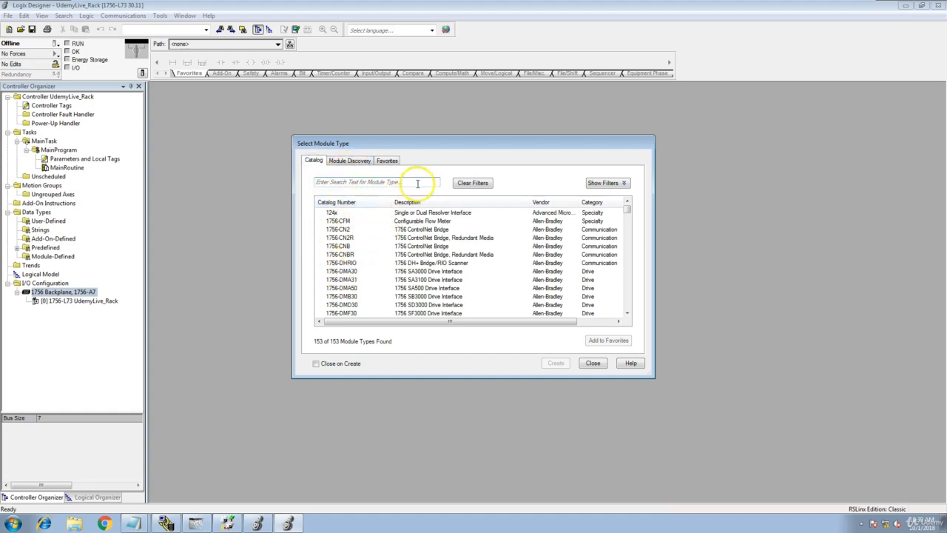
- Filter the module catalog to the Digital category only and scroll through the 42 types
{"action": "left_click", "coordinate": [471, 184]}
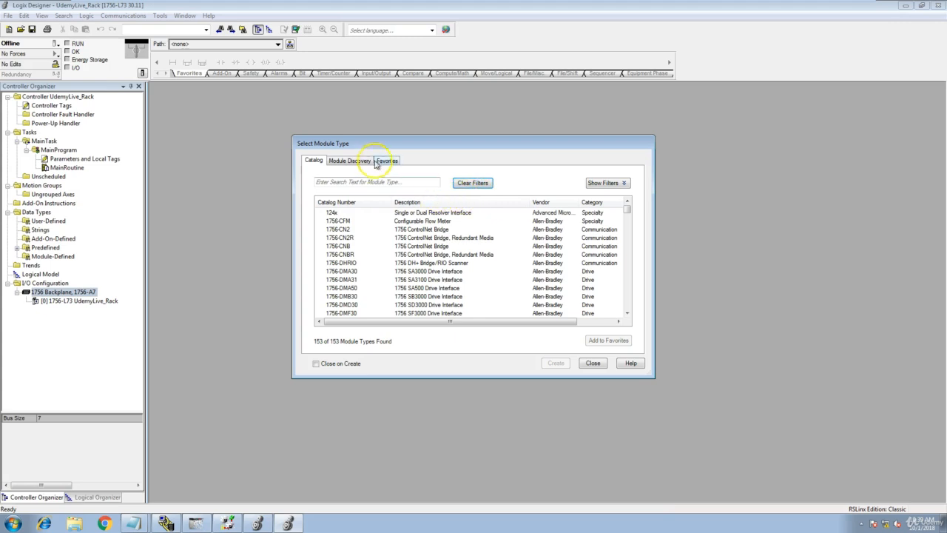
{"action": "left_click", "coordinate": [607, 184]}
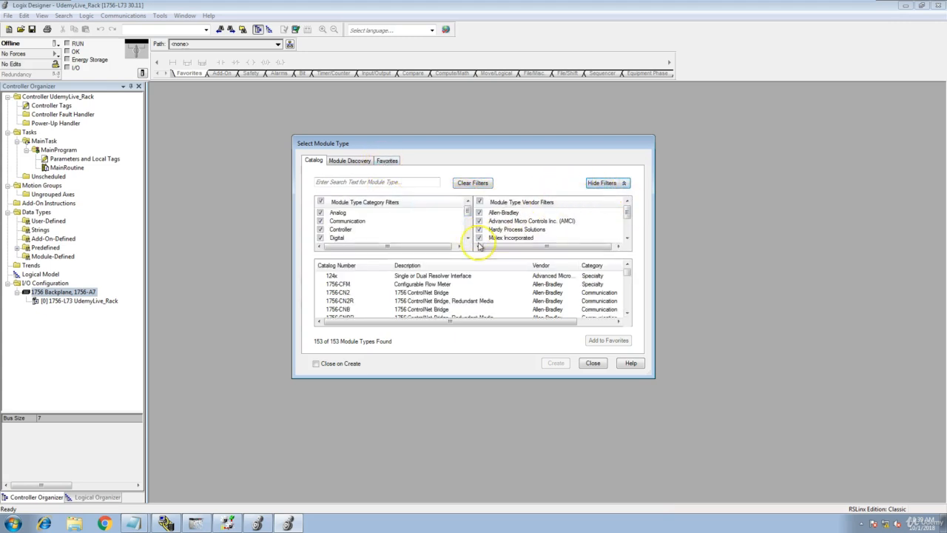
{"action": "left_click", "coordinate": [320, 201]}
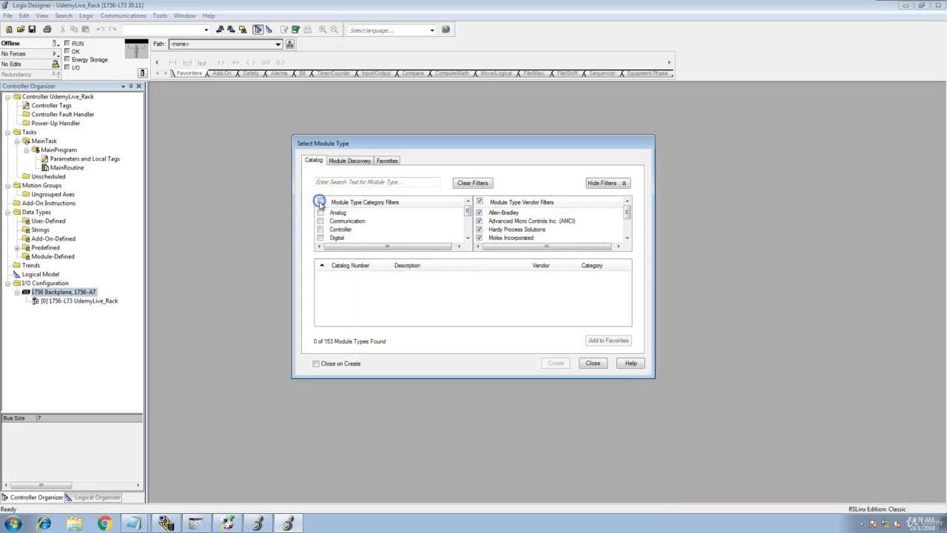
{"action": "left_click", "coordinate": [321, 237]}
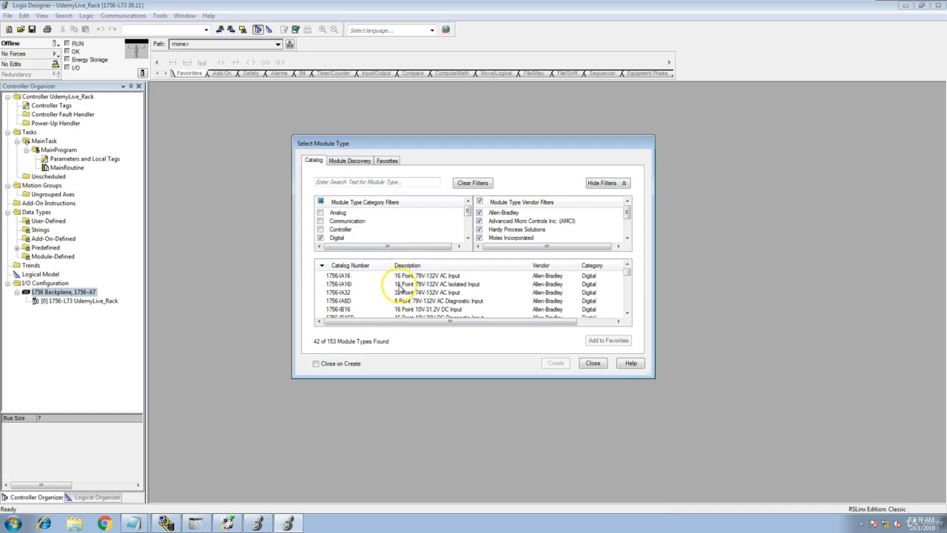
{"action": "scroll", "coordinate": [387, 282], "scroll_direction": "down", "scroll_amount": 3}
{"action": "left_click", "coordinate": [626, 317]}
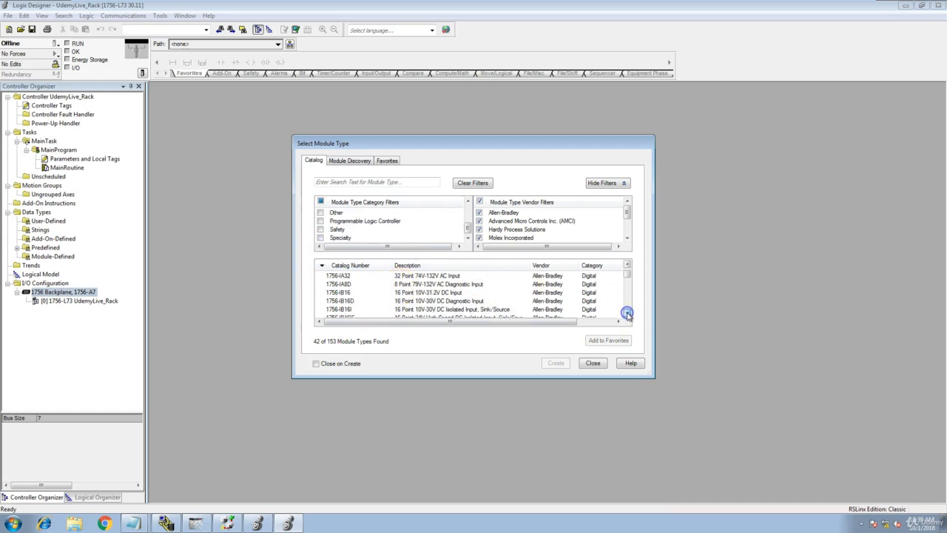
{"action": "left_click", "coordinate": [626, 317]}
{"action": "left_click", "coordinate": [626, 317]}
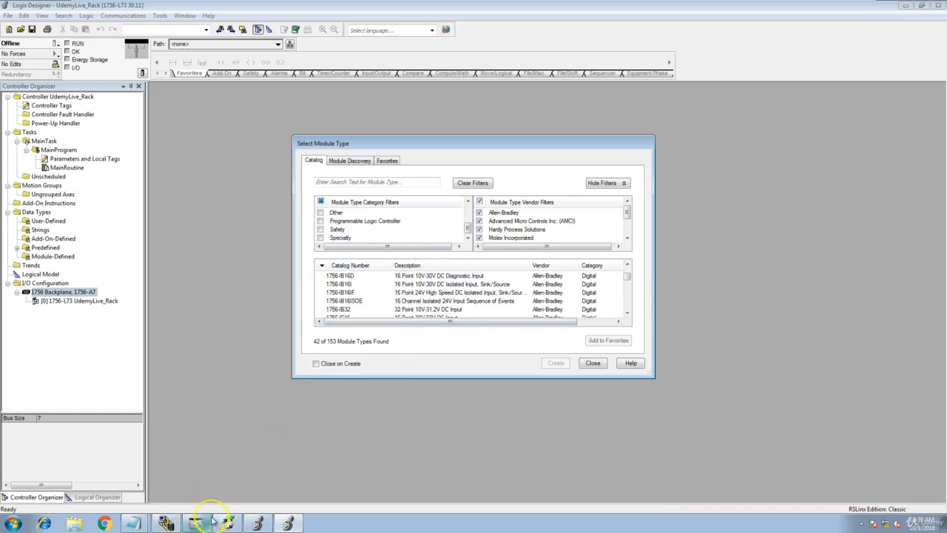
{"action": "left_click", "coordinate": [173, 525]}
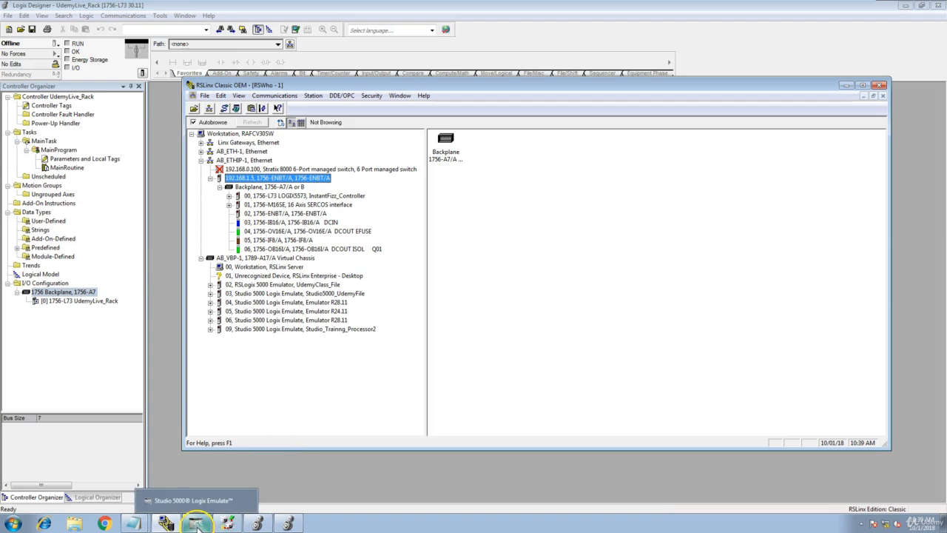
{"action": "left_click", "coordinate": [290, 523]}
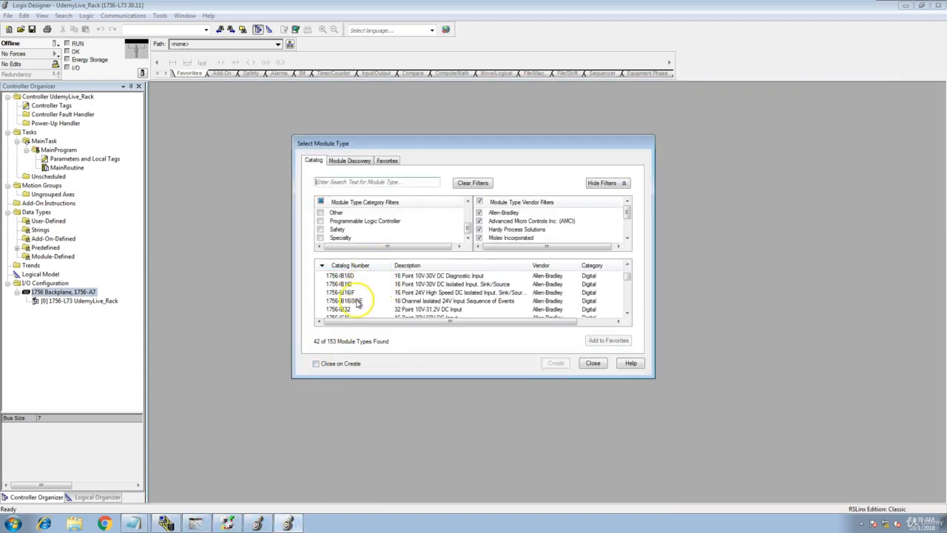
{"action": "left_click", "coordinate": [627, 265]}
{"action": "left_click", "coordinate": [627, 265]}
{"action": "left_click", "coordinate": [627, 265]}
{"action": "left_click", "coordinate": [627, 265]}
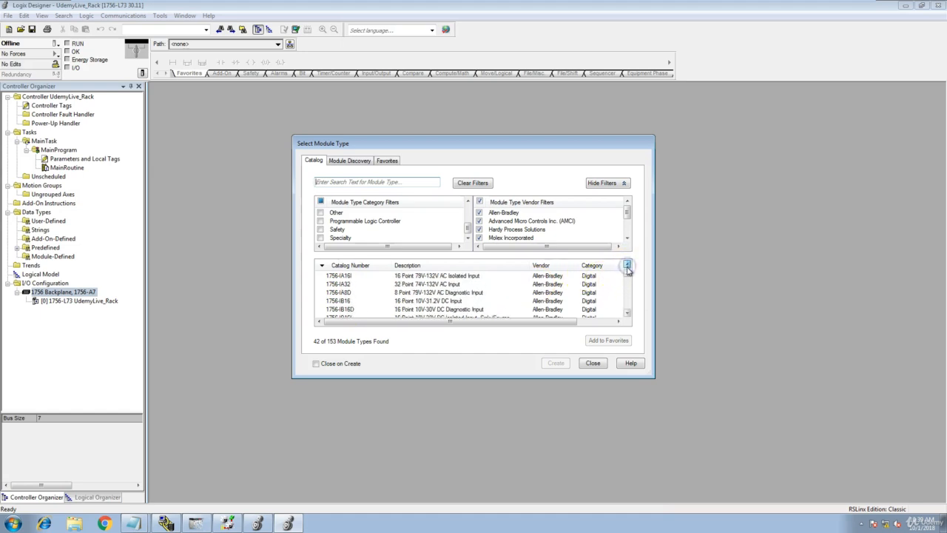
{"action": "left_click", "coordinate": [627, 313]}
{"action": "left_click", "coordinate": [627, 313]}
{"action": "left_click", "coordinate": [627, 313]}
{"action": "left_click", "coordinate": [627, 314]}
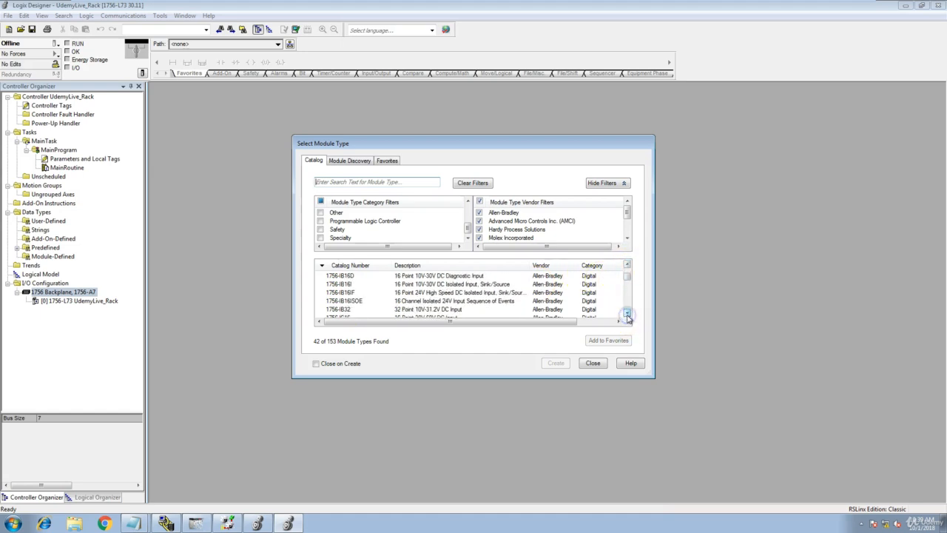
{"action": "left_click", "coordinate": [627, 313]}
{"action": "left_click", "coordinate": [627, 313]}
{"action": "left_click", "coordinate": [627, 315]}
{"action": "left_click", "coordinate": [627, 315]}
{"action": "left_click", "coordinate": [627, 265]}
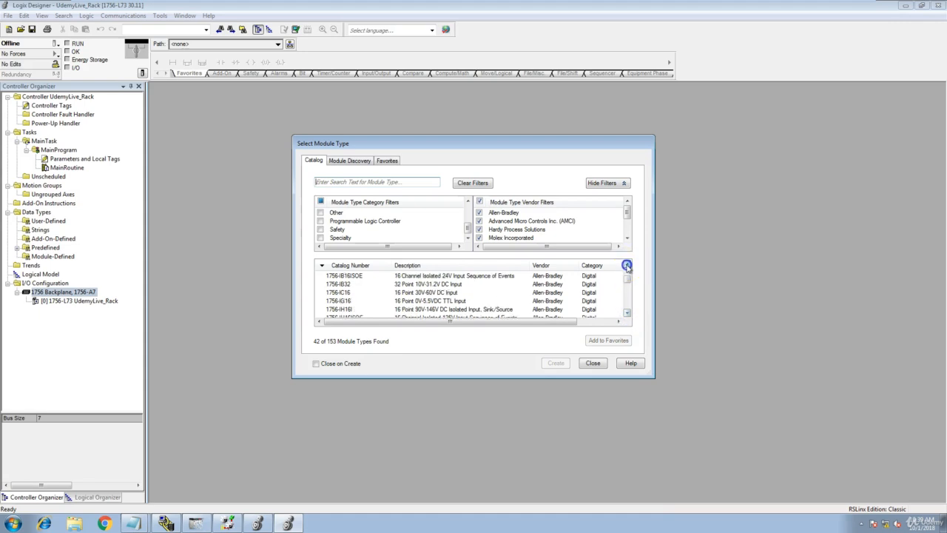
{"action": "left_click", "coordinate": [627, 265]}
{"action": "left_click", "coordinate": [627, 265]}
{"action": "left_click", "coordinate": [627, 265]}
{"action": "left_click", "coordinate": [627, 265]}
{"action": "left_click", "coordinate": [627, 265]}
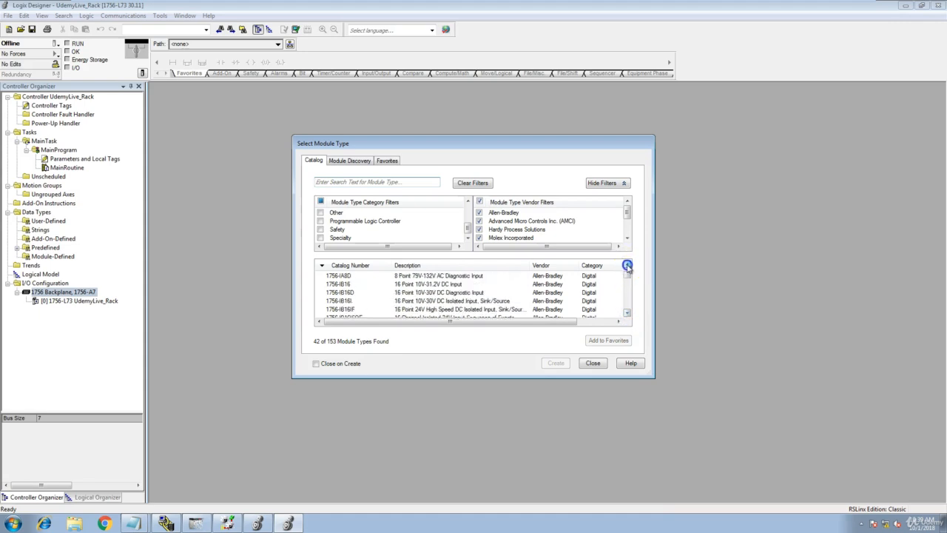
{"action": "left_click", "coordinate": [381, 285]}
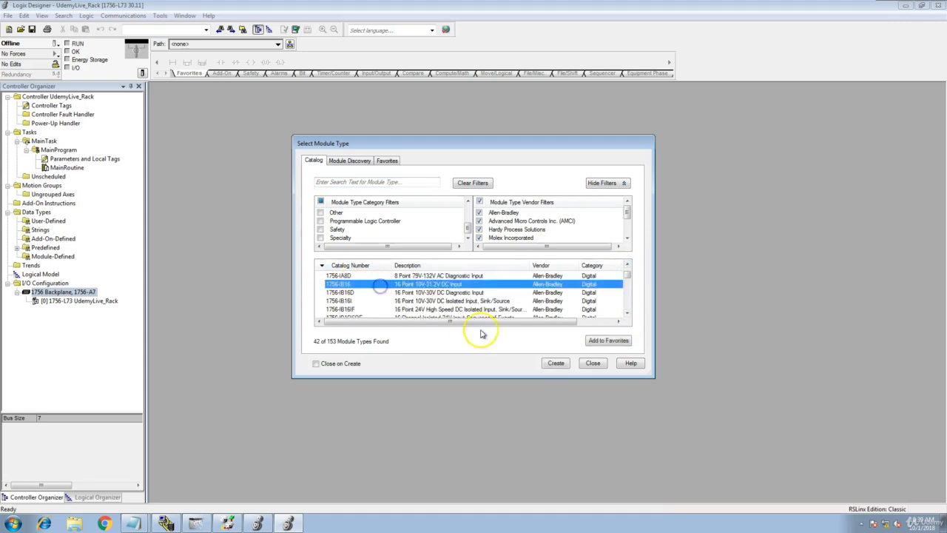
{"action": "left_click", "coordinate": [559, 365]}
{"action": "left_click", "coordinate": [557, 363]}
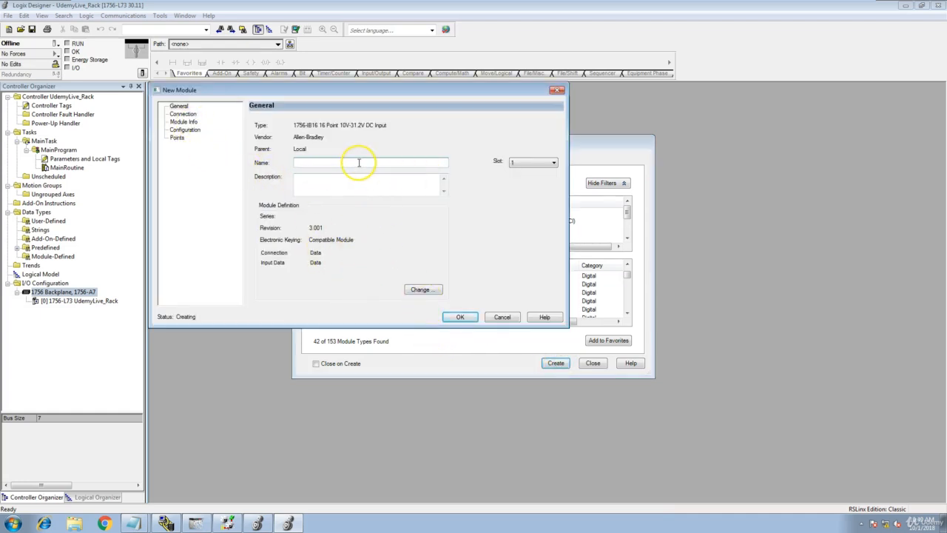
{"action": "left_click", "coordinate": [553, 163]}
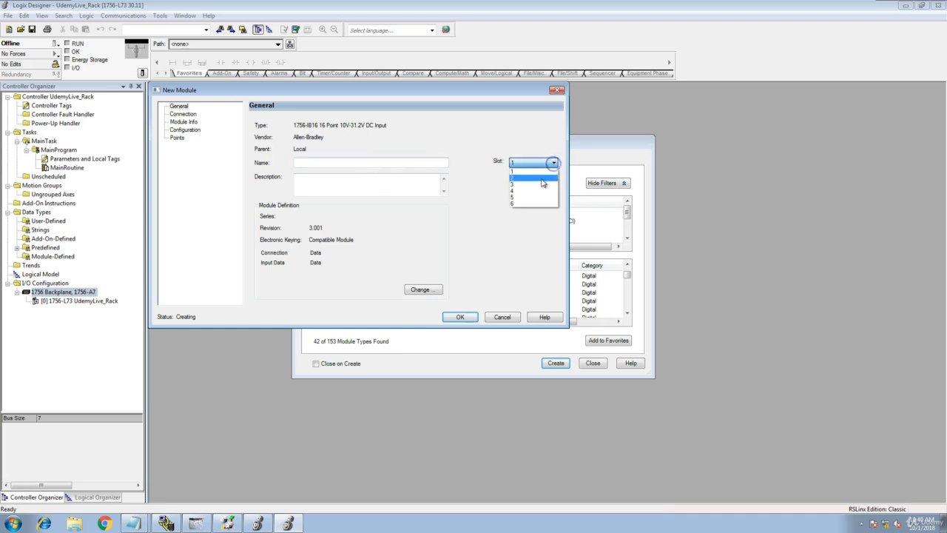
{"action": "left_click", "coordinate": [535, 184]}
{"action": "left_click", "coordinate": [353, 161]}
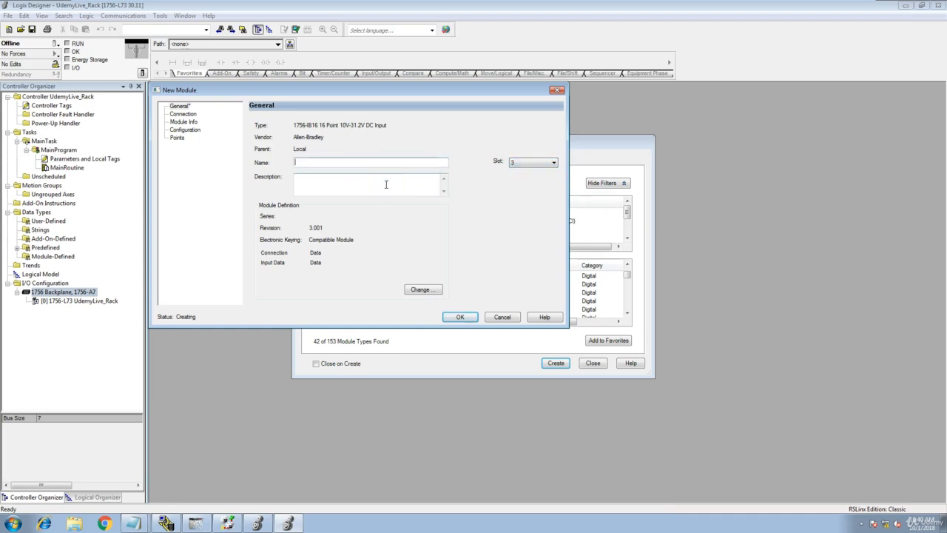
{"action": "left_click", "coordinate": [184, 115]}
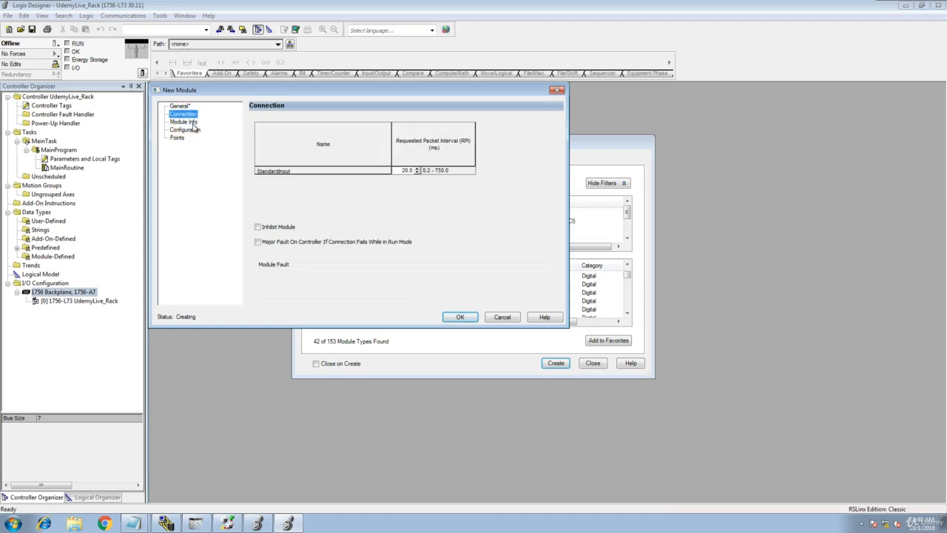
{"action": "left_click", "coordinate": [183, 121]}
{"action": "left_click", "coordinate": [184, 130]}
{"action": "left_click", "coordinate": [179, 138]}
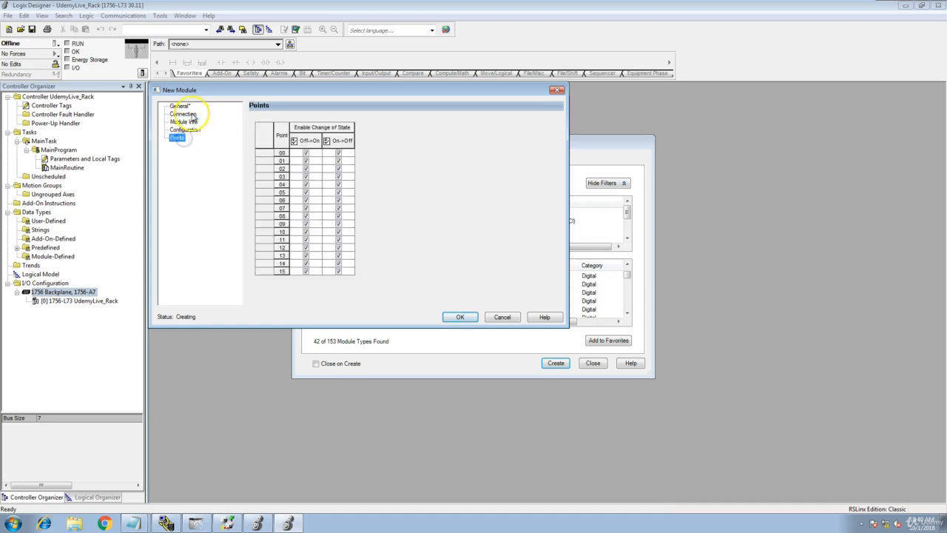
{"action": "left_click", "coordinate": [186, 114]}
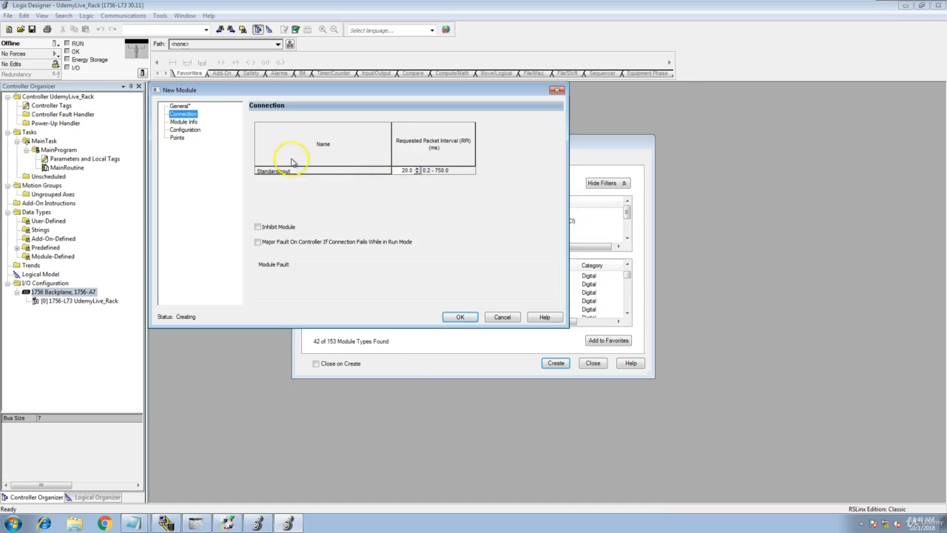
{"action": "left_click", "coordinate": [187, 122]}
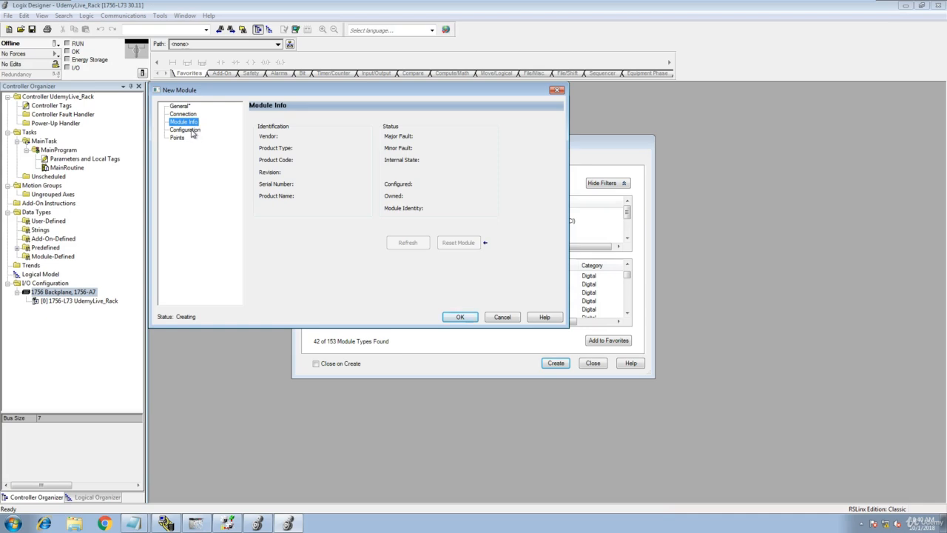
{"action": "left_click", "coordinate": [192, 131]}
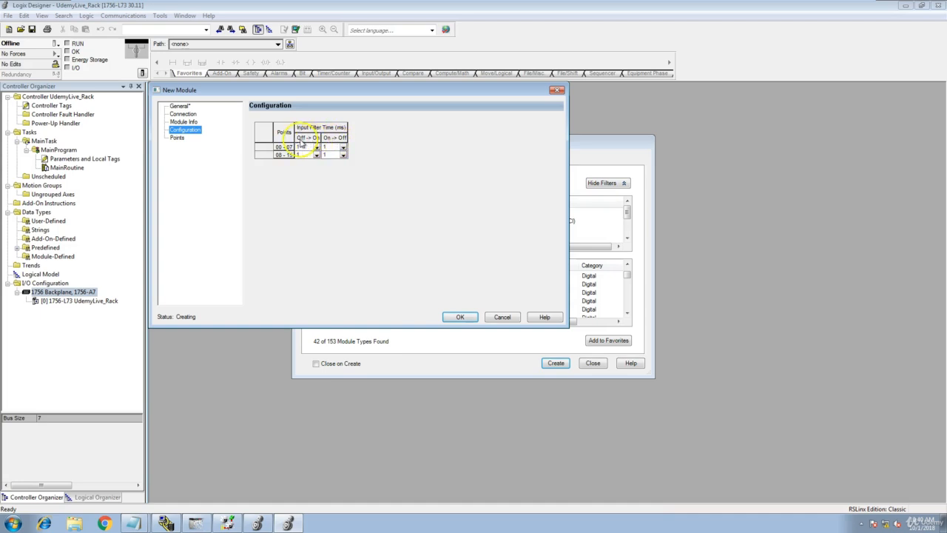
{"action": "left_click", "coordinate": [177, 138]}
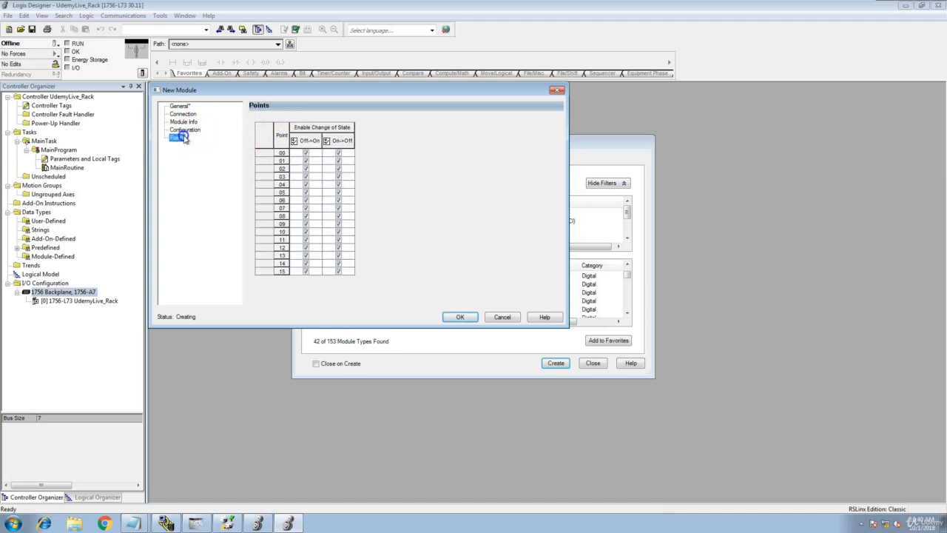
{"action": "left_click", "coordinate": [306, 152]}
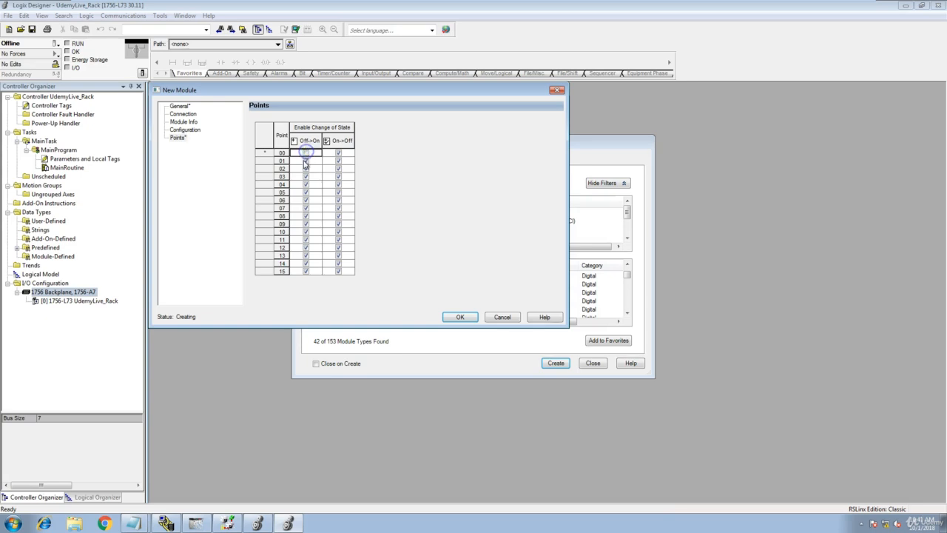
{"action": "left_click", "coordinate": [305, 153]}
{"action": "left_click", "coordinate": [190, 109]}
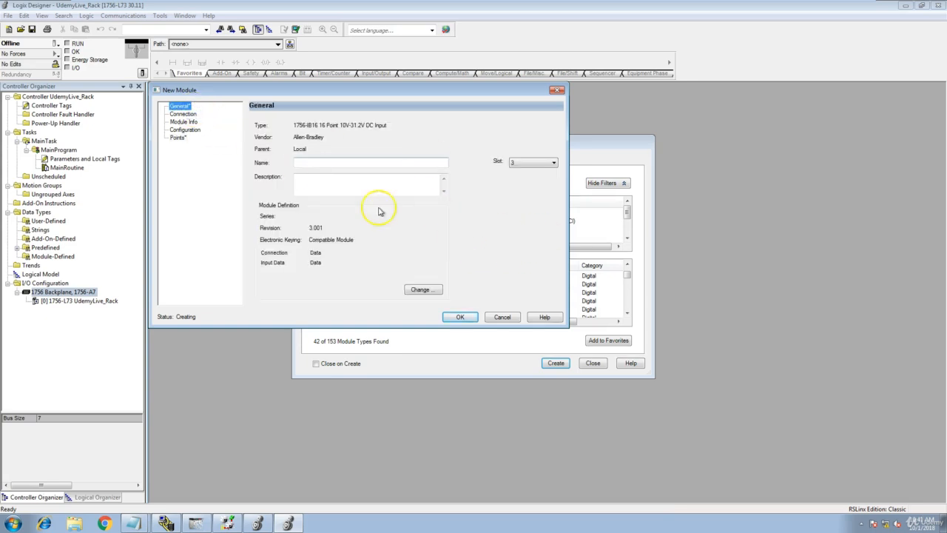
{"action": "left_click", "coordinate": [500, 317]}
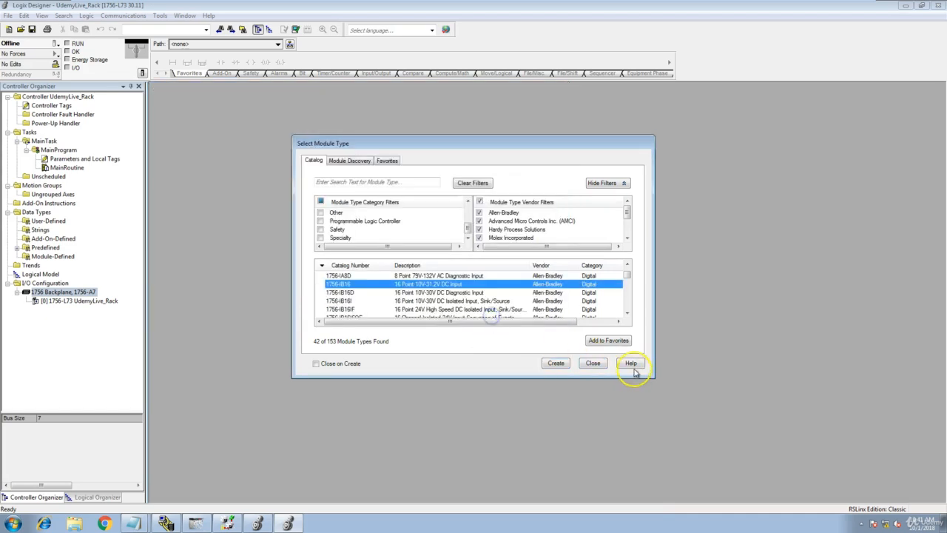
{"action": "left_click", "coordinate": [594, 364]}
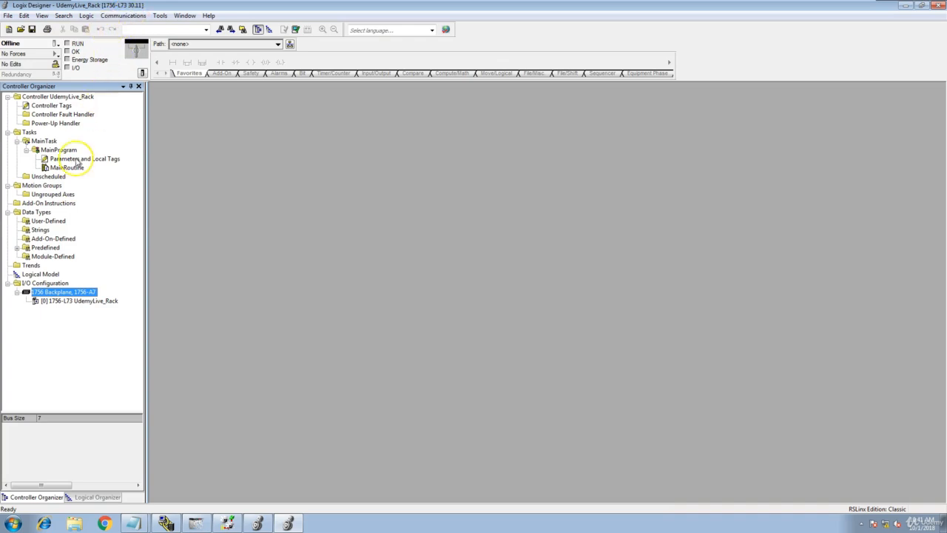
- In Who Active, select the InstantFizz_Controller at AB_ETHIP-1\192.168.1.5\Backplane\0
{"action": "left_click", "coordinate": [120, 15]}
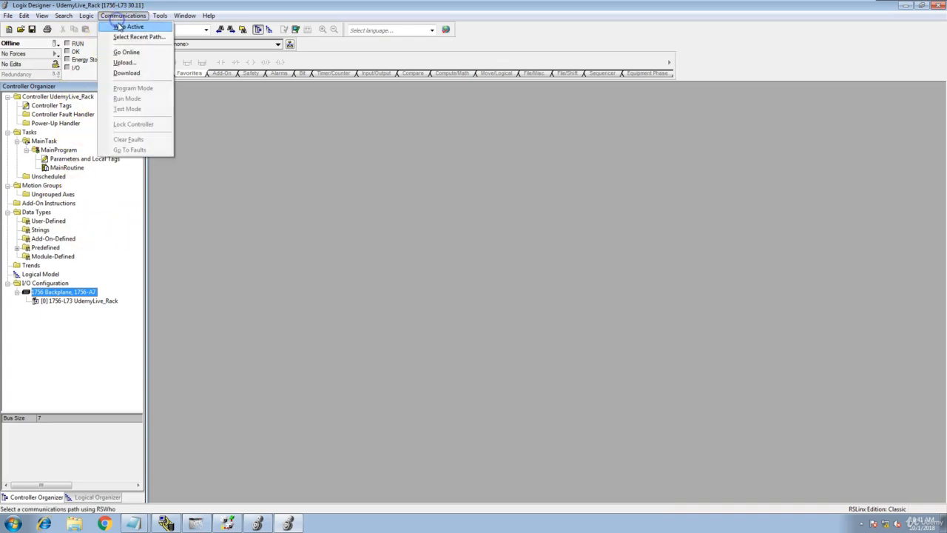
{"action": "left_click", "coordinate": [124, 28]}
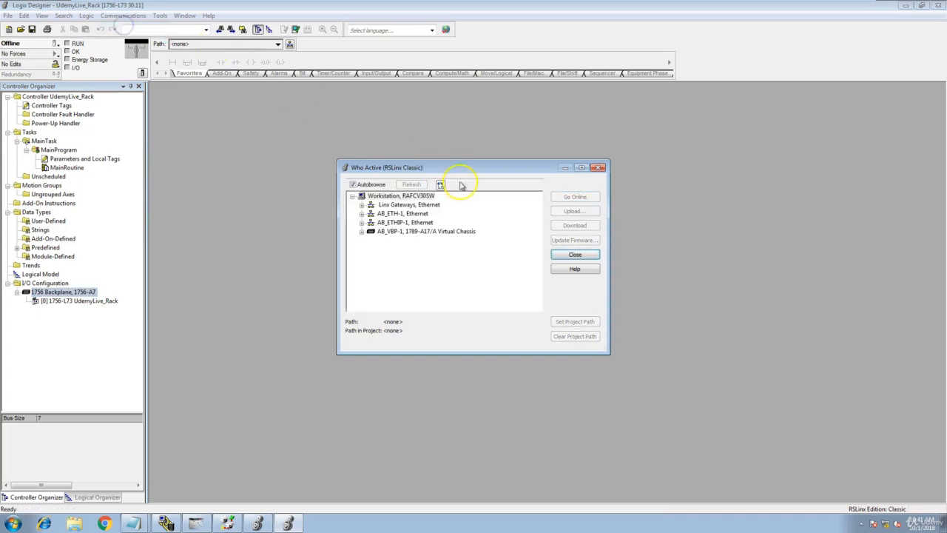
{"action": "left_click", "coordinate": [362, 223]}
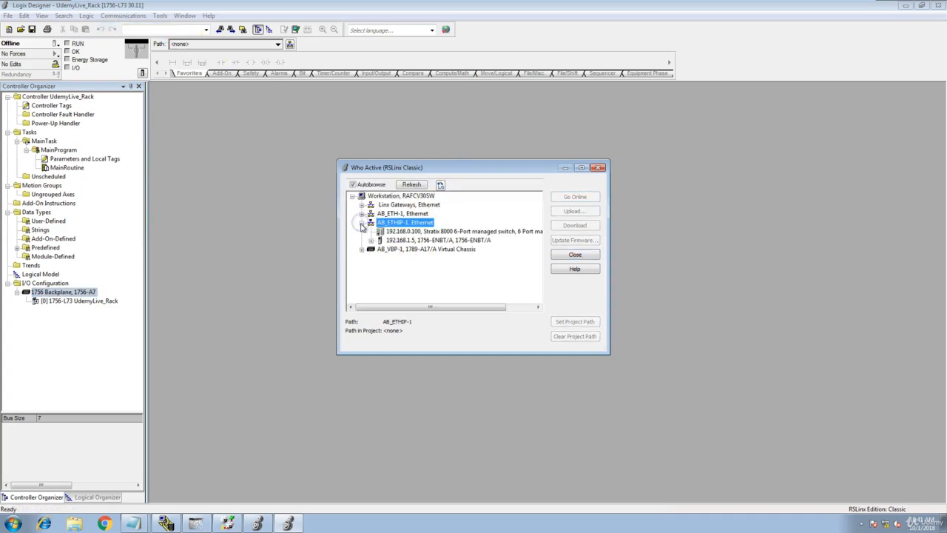
{"action": "left_click", "coordinate": [372, 242]}
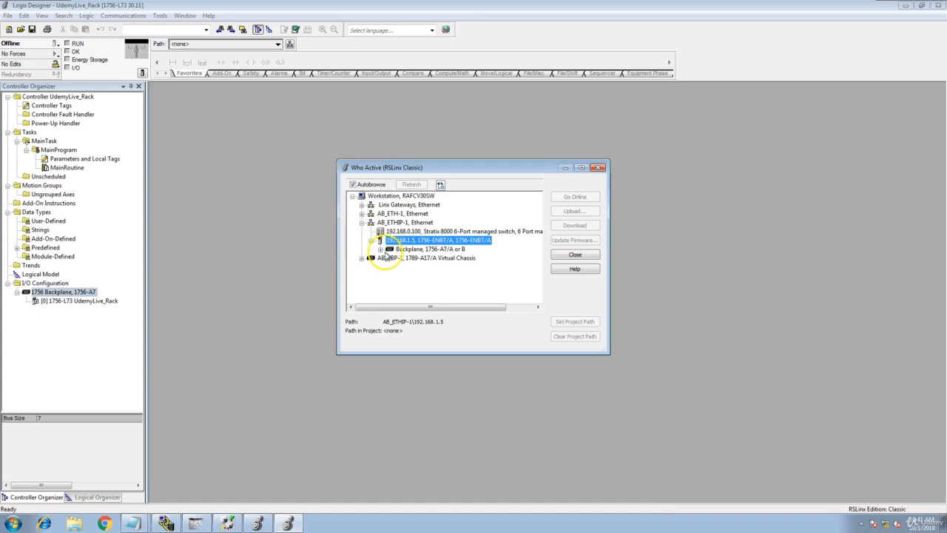
{"action": "left_click", "coordinate": [380, 249]}
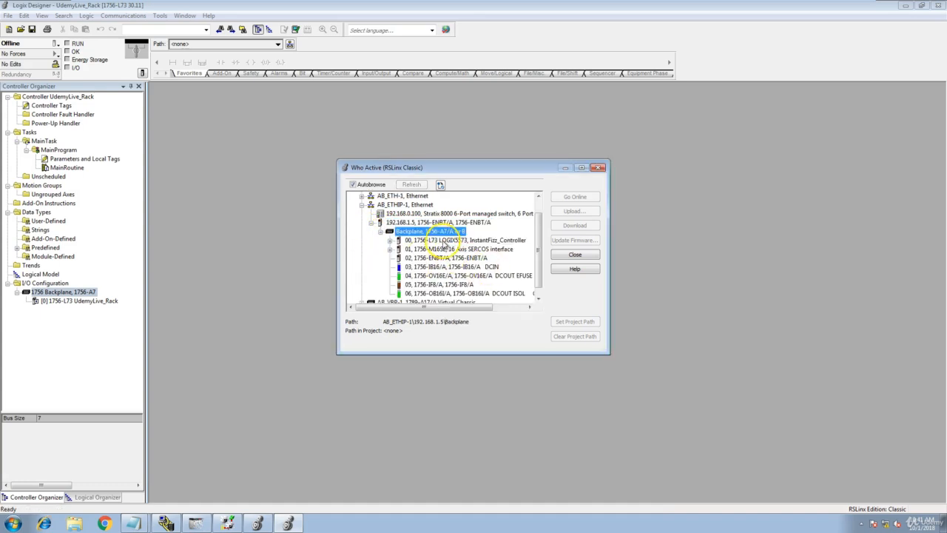
{"action": "left_click", "coordinate": [484, 241]}
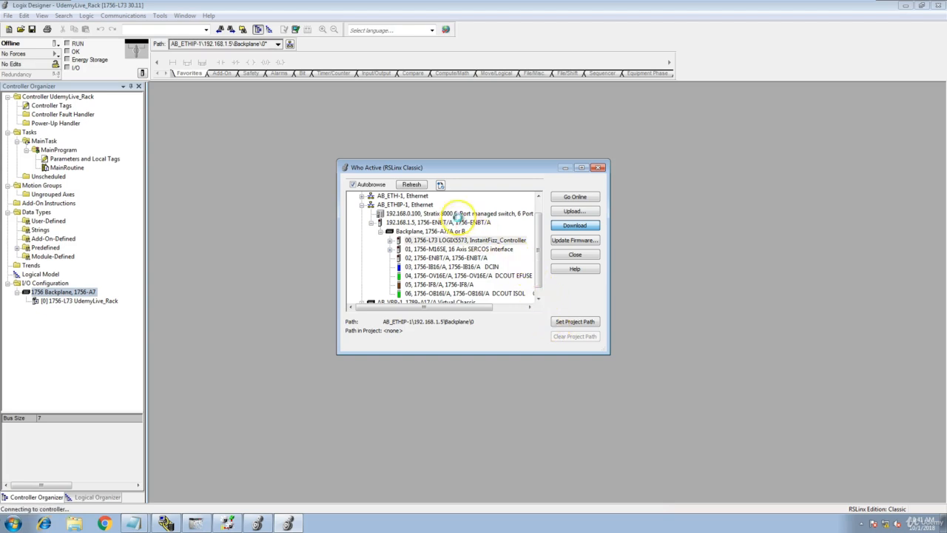
- Download UdemyLive_Rack to the controller, return it to Remote Run, and open Controller Properties
{"action": "key", "text": "Return"}
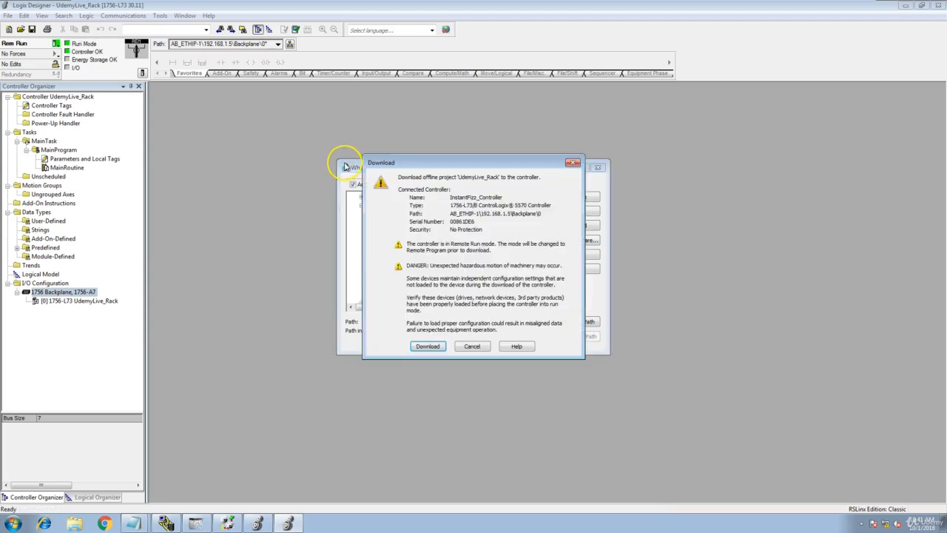
{"action": "left_click", "coordinate": [426, 345]}
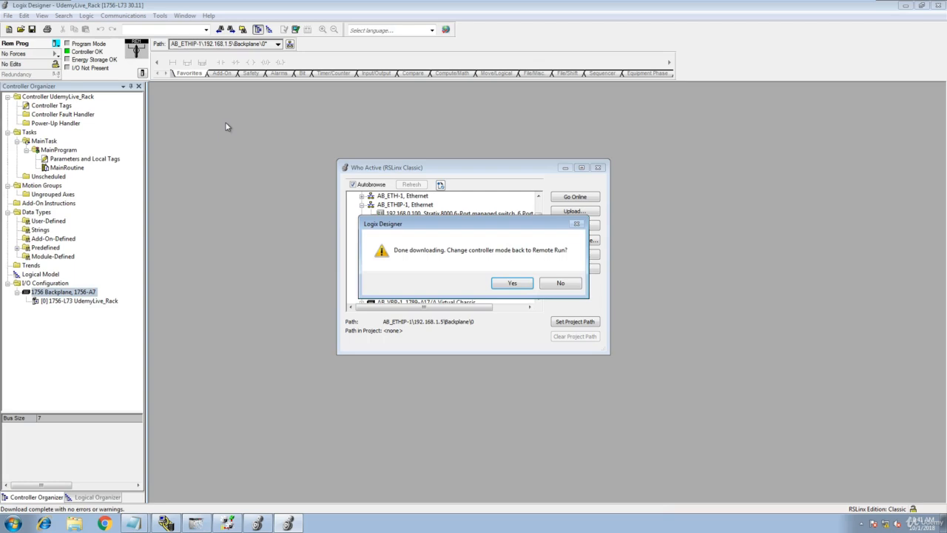
{"action": "left_click", "coordinate": [524, 284]}
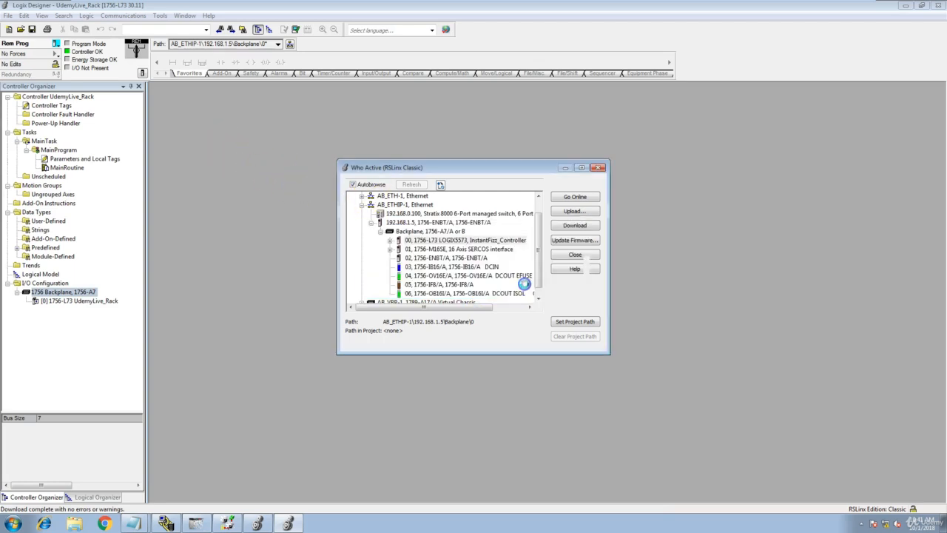
{"action": "left_click", "coordinate": [143, 73]}
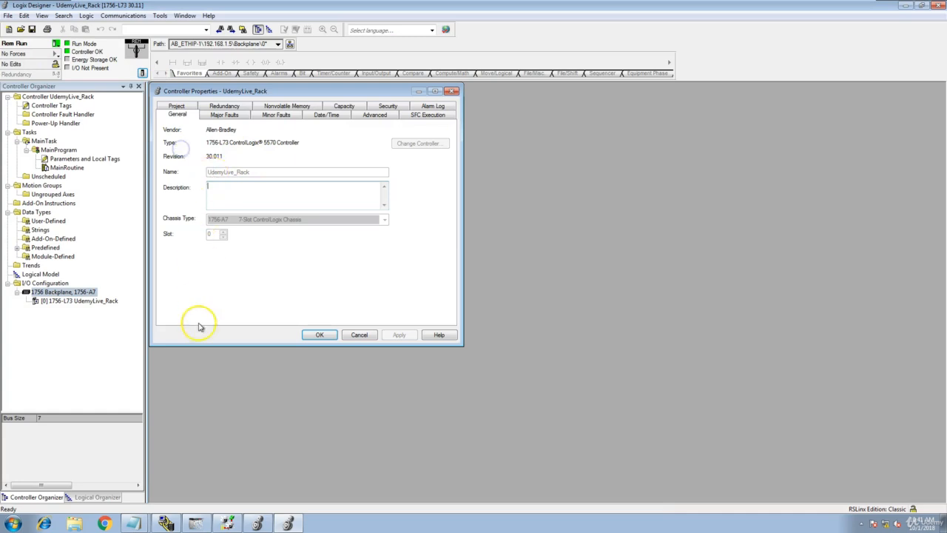
- In RSLinx, view device properties of the slot 00 controller and the motion module's revision
{"action": "left_click", "coordinate": [166, 523]}
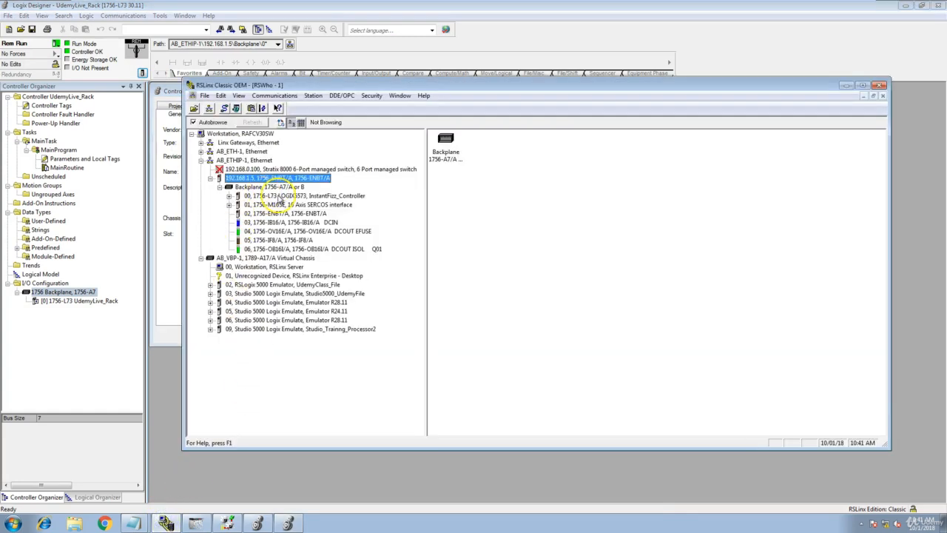
{"action": "left_click", "coordinate": [287, 196]}
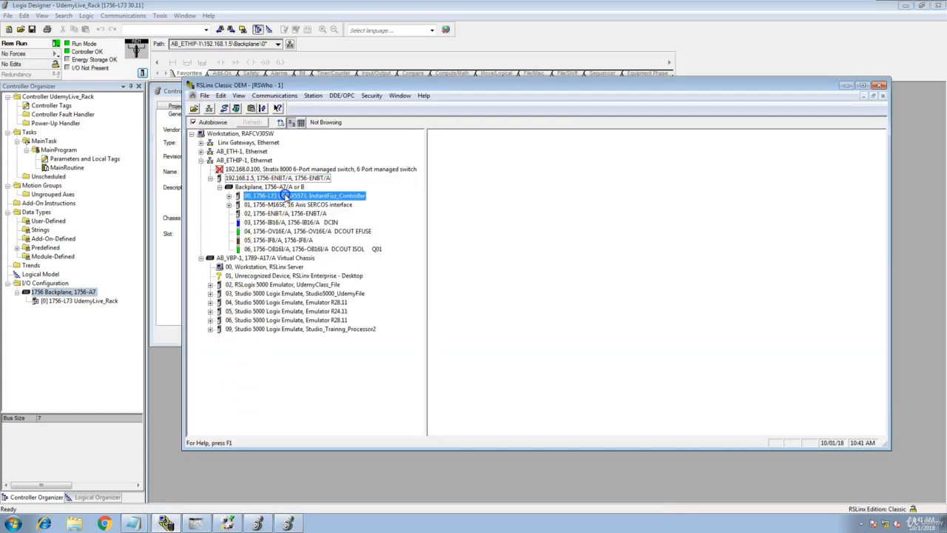
{"action": "right_click", "coordinate": [287, 195]}
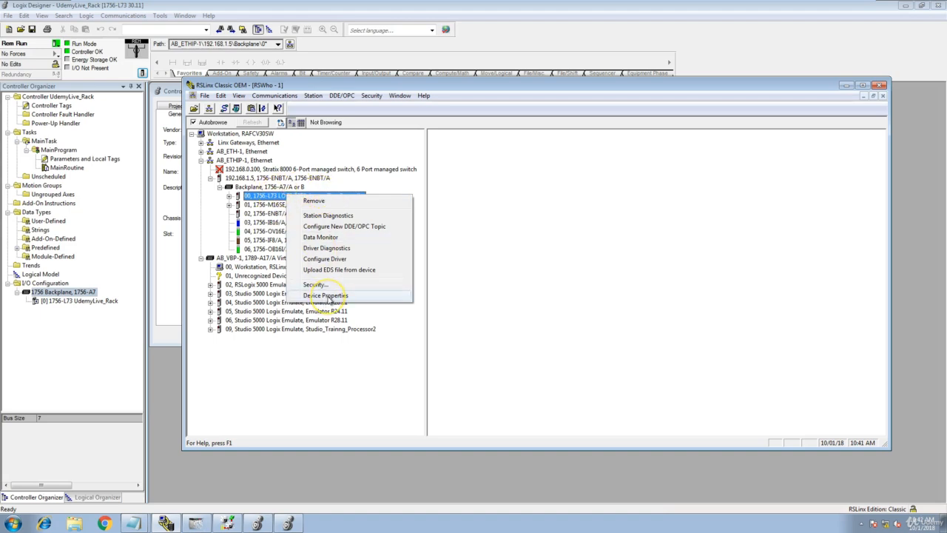
{"action": "left_click", "coordinate": [325, 295]}
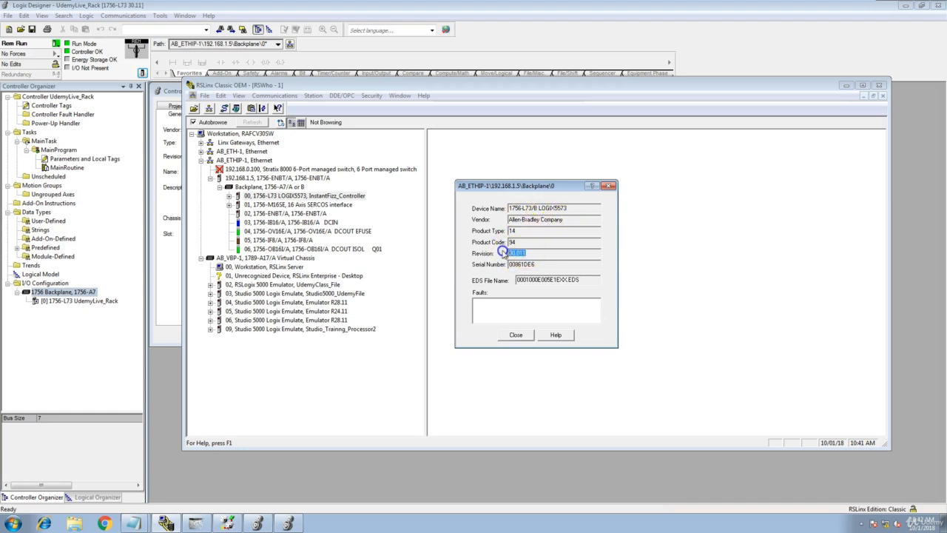
{"action": "left_click", "coordinate": [516, 335]}
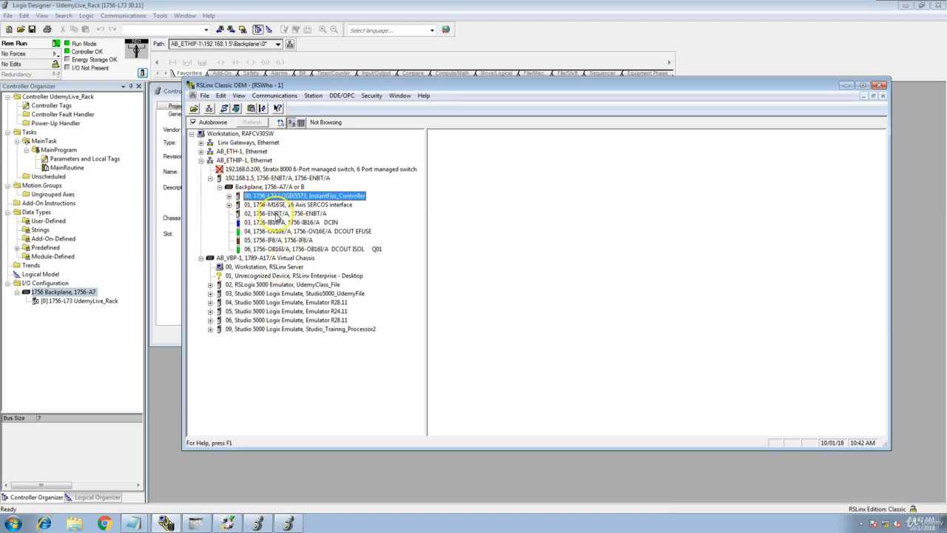
{"action": "right_click", "coordinate": [280, 207]}
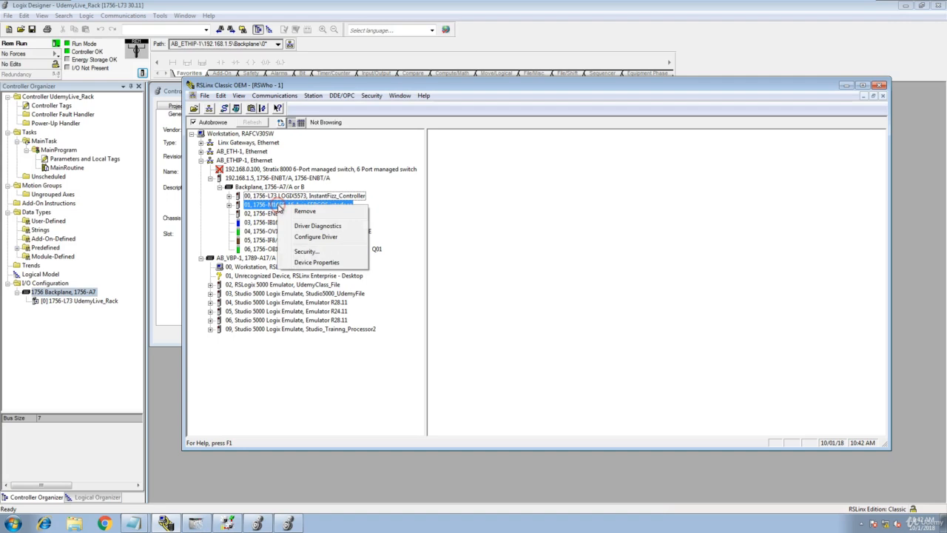
{"action": "left_click", "coordinate": [295, 262]}
{"action": "left_click_drag", "start_coordinate": [527, 253], "coordinate": [513, 253]}
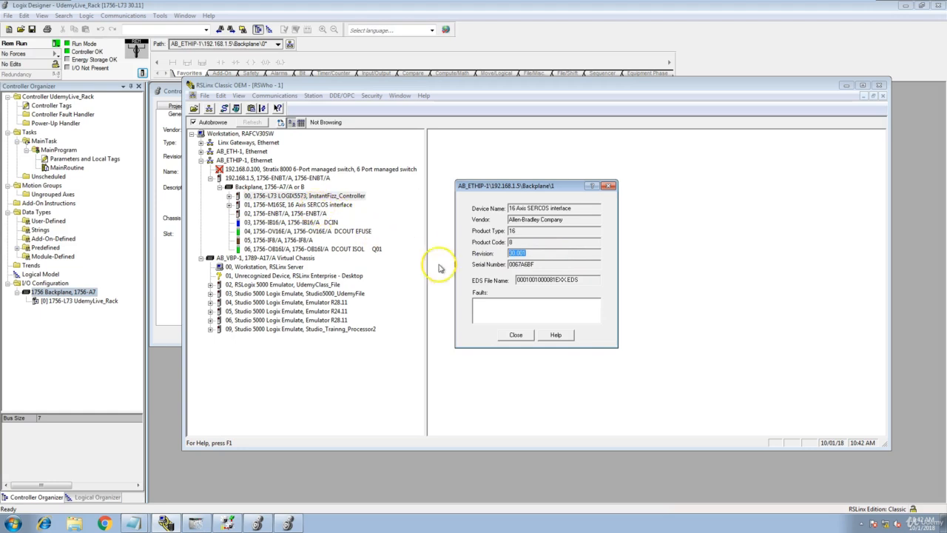
{"action": "left_click", "coordinate": [517, 336]}
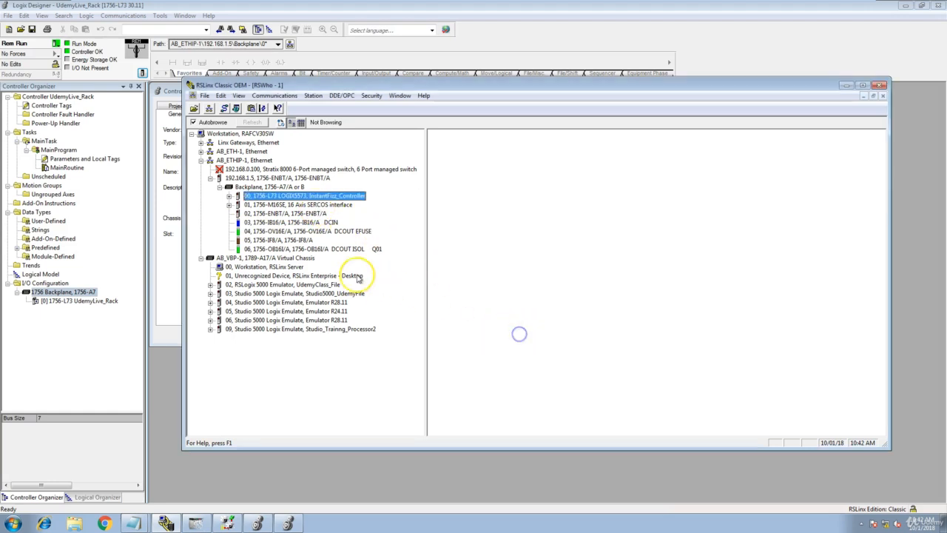
- Read the 1756-IF8 module's revision 1.005, then return to Logix Designer's Controller Properties
{"action": "right_click", "coordinate": [276, 240]}
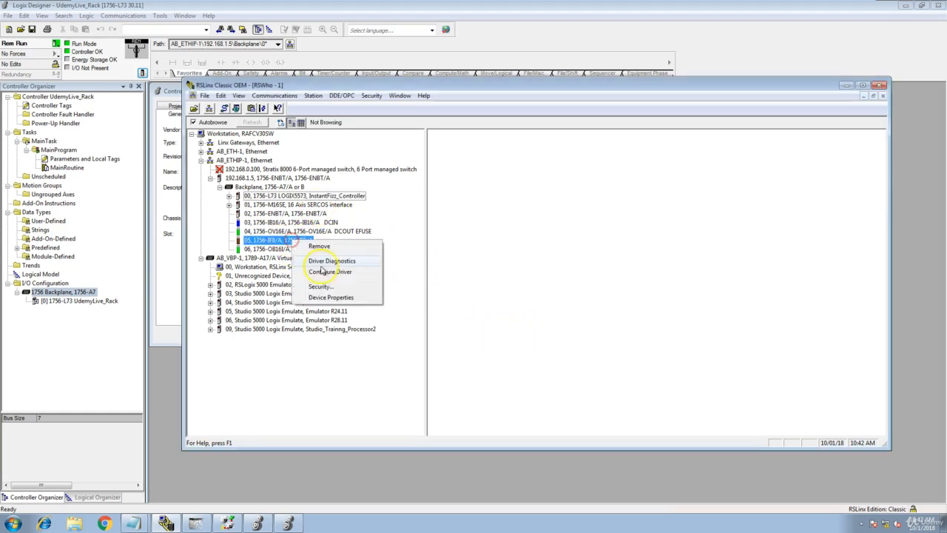
{"action": "left_click", "coordinate": [337, 306]}
{"action": "left_click_drag", "start_coordinate": [530, 255], "coordinate": [508, 255]}
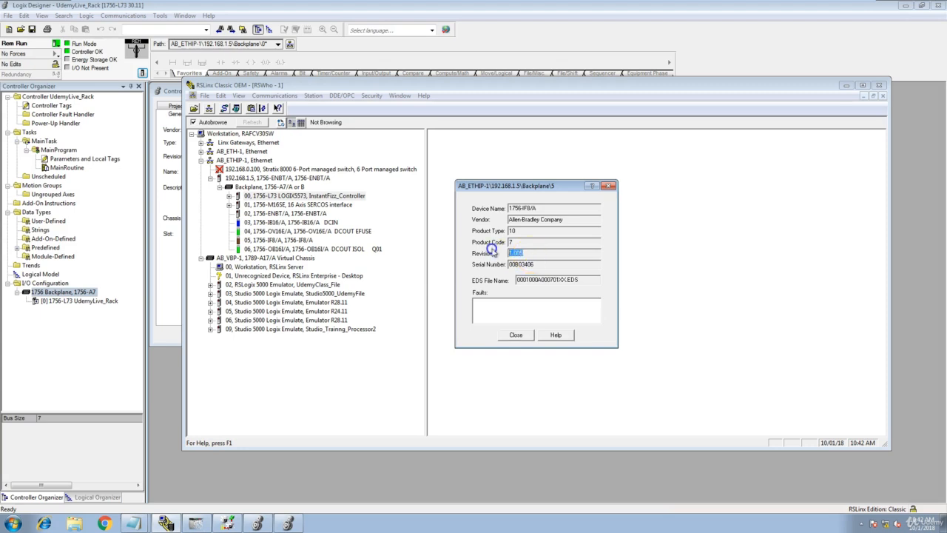
{"action": "left_click", "coordinate": [516, 334]}
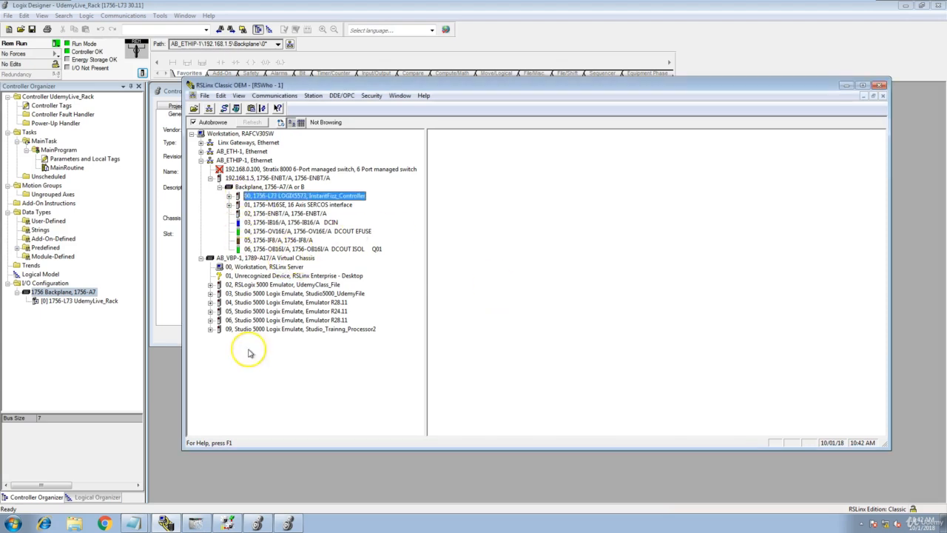
{"action": "left_click", "coordinate": [161, 257]}
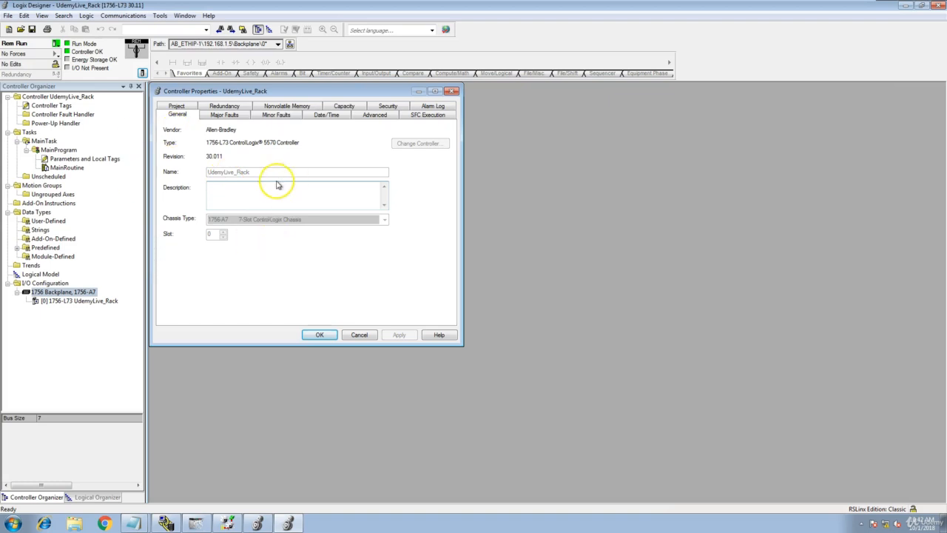
- Cancel Controller Properties and run Discover Modules on the 1756 Backplane, choosing the slot 2 1756-ENBT
{"action": "left_click", "coordinate": [360, 335]}
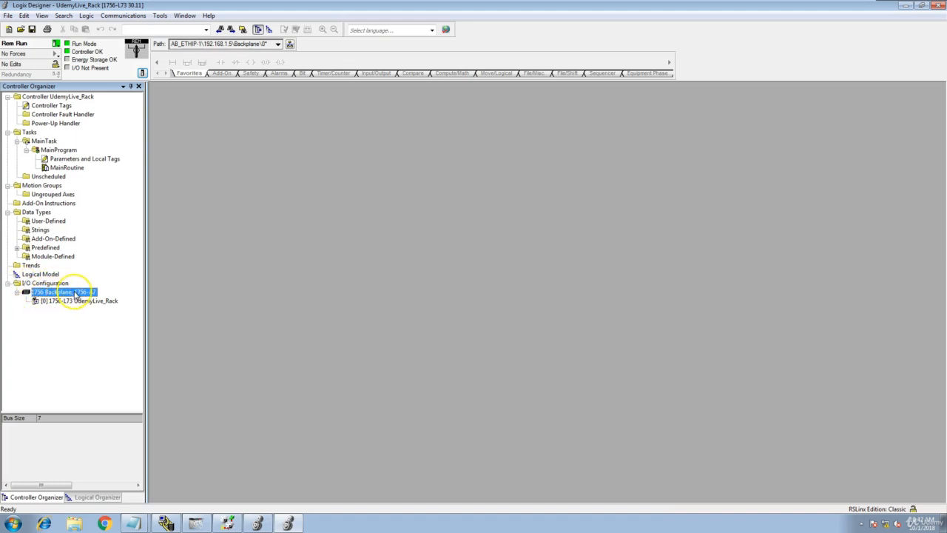
{"action": "right_click", "coordinate": [76, 294]}
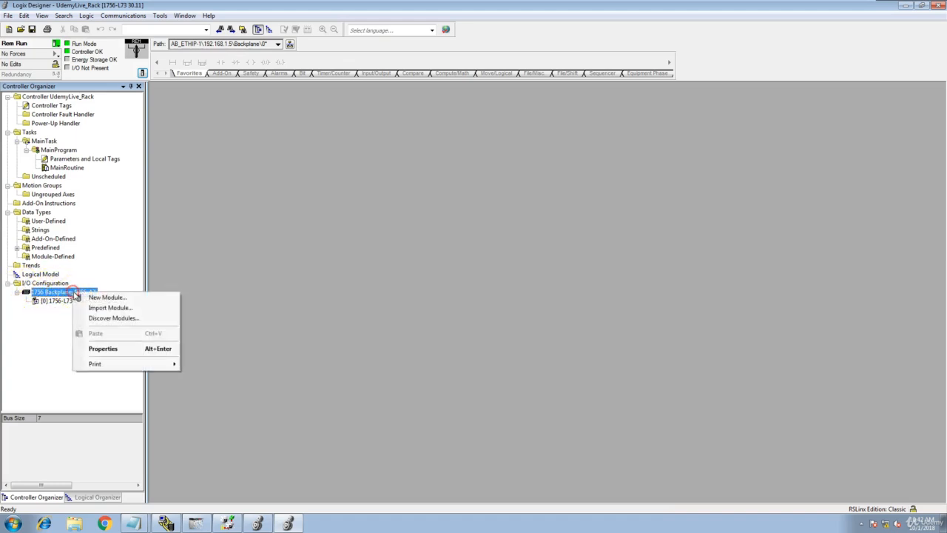
{"action": "left_click", "coordinate": [116, 319]}
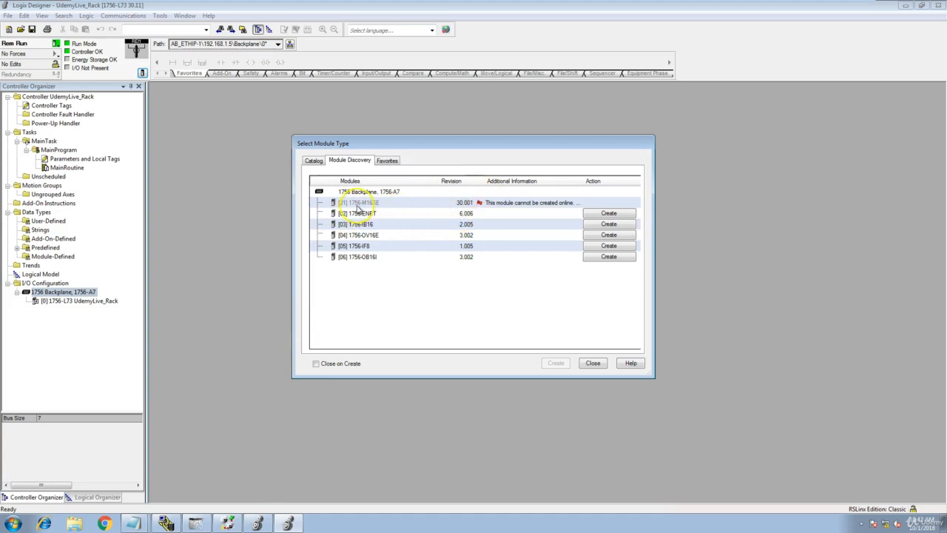
{"action": "left_click", "coordinate": [397, 230]}
- Create the discovered 1756-ENBT module, name it Ethernet, and open its Module Definition
{"action": "left_click", "coordinate": [584, 214]}
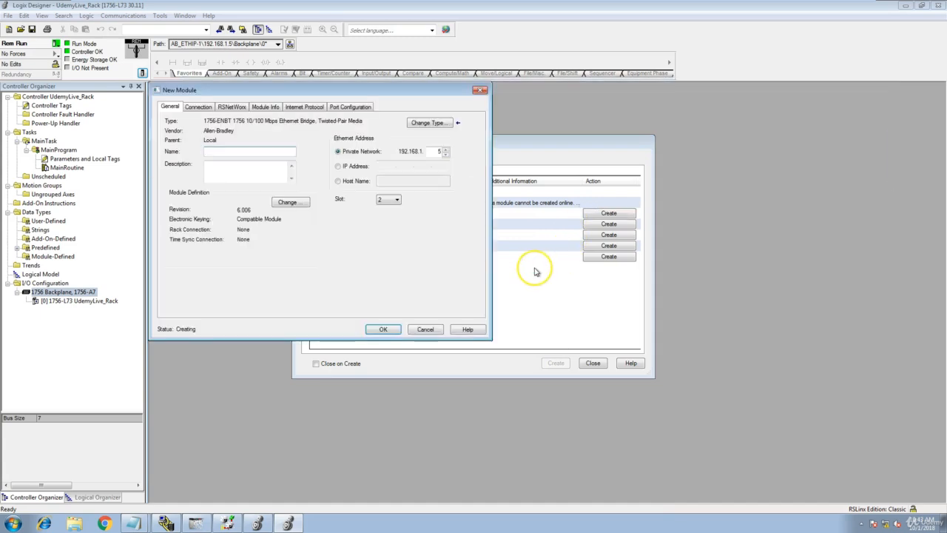
{"action": "left_click_drag", "start_coordinate": [250, 79], "coordinate": [424, 176]}
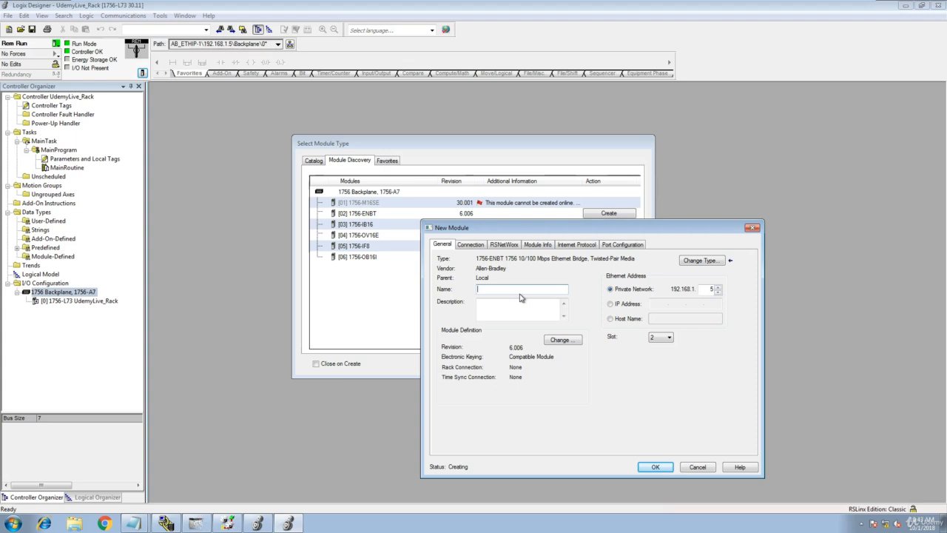
{"action": "type", "text": "Ethernet"}
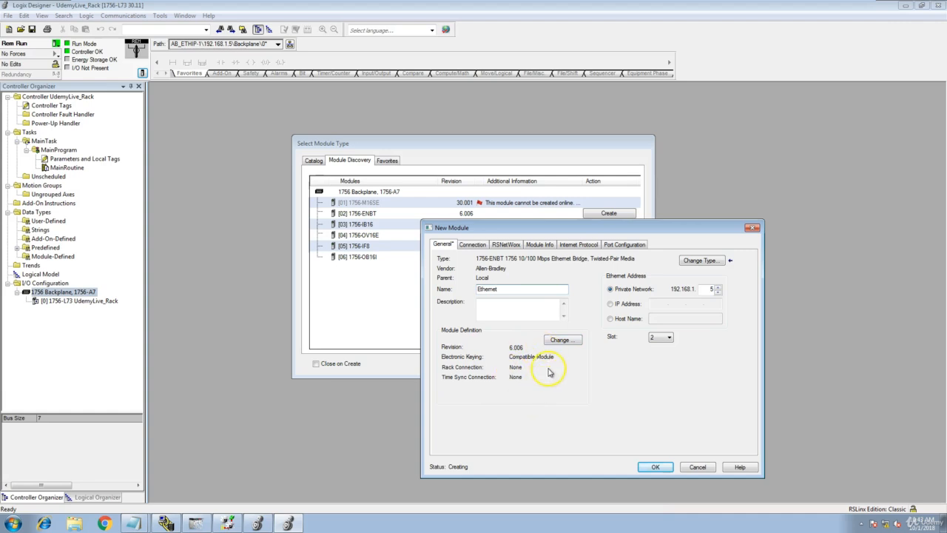
{"action": "left_click", "coordinate": [565, 343]}
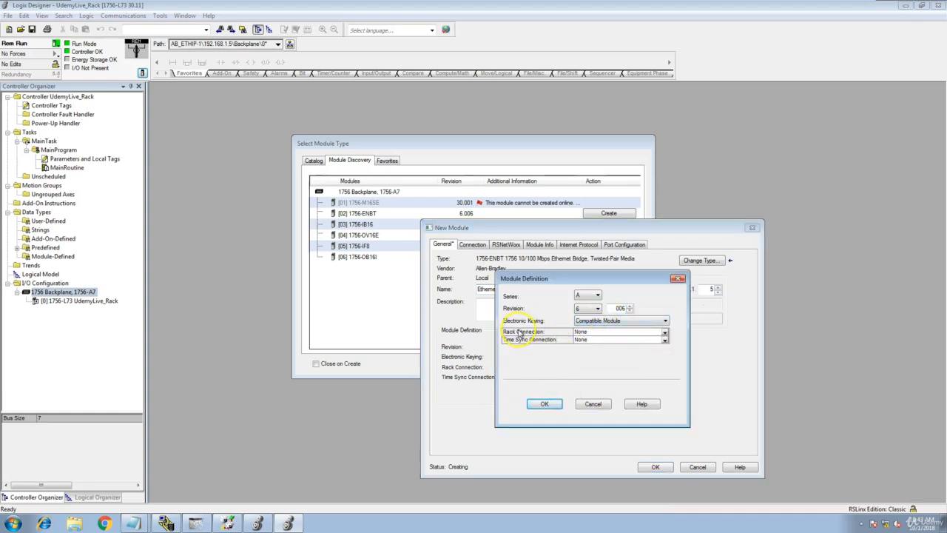
- Keep revision 6.006 with Compatible Module electronic keying and accept the ENBT module definition
{"action": "left_click", "coordinate": [665, 321]}
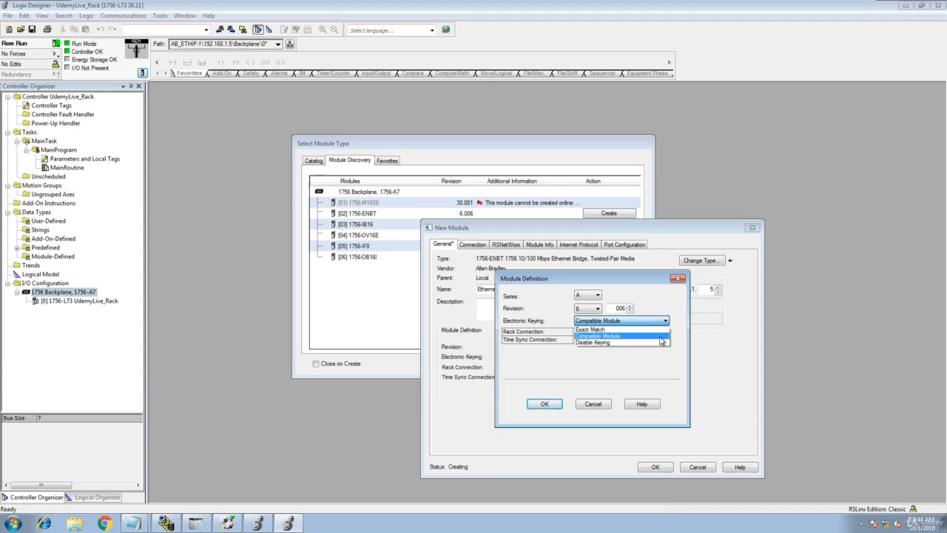
{"action": "left_click", "coordinate": [659, 335]}
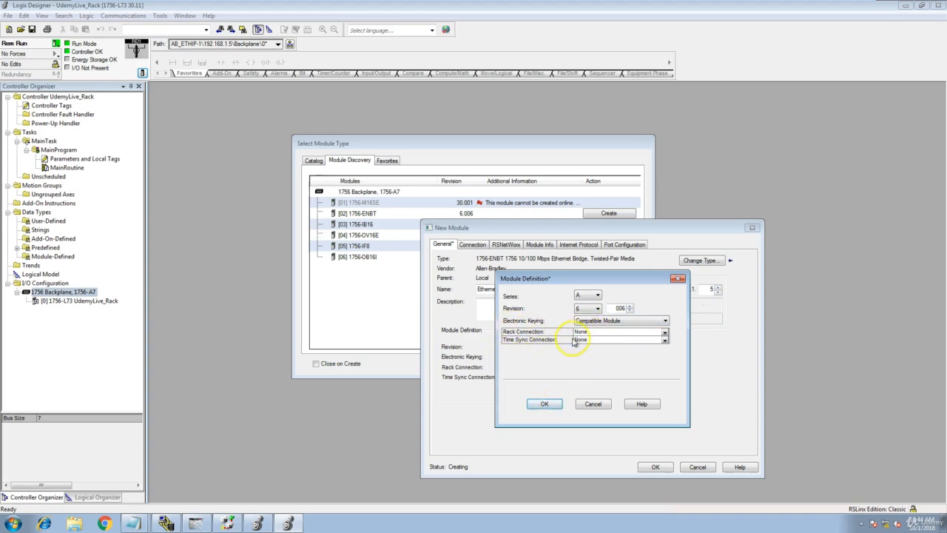
{"action": "left_click", "coordinate": [544, 405]}
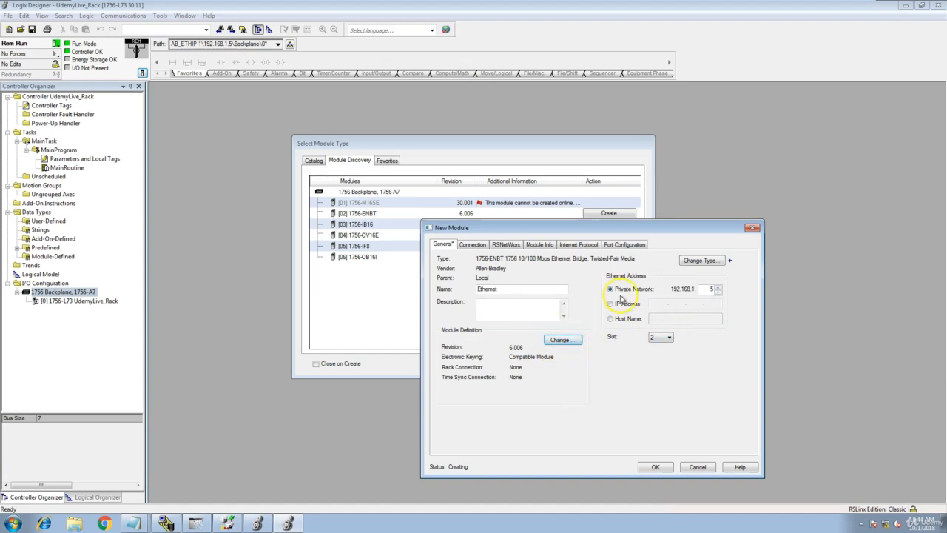
- Review the ENBT's Connection, RSNetWorx, Module Info, Internet Protocol and Port Configuration pages, then submit it
{"action": "left_click", "coordinate": [473, 245]}
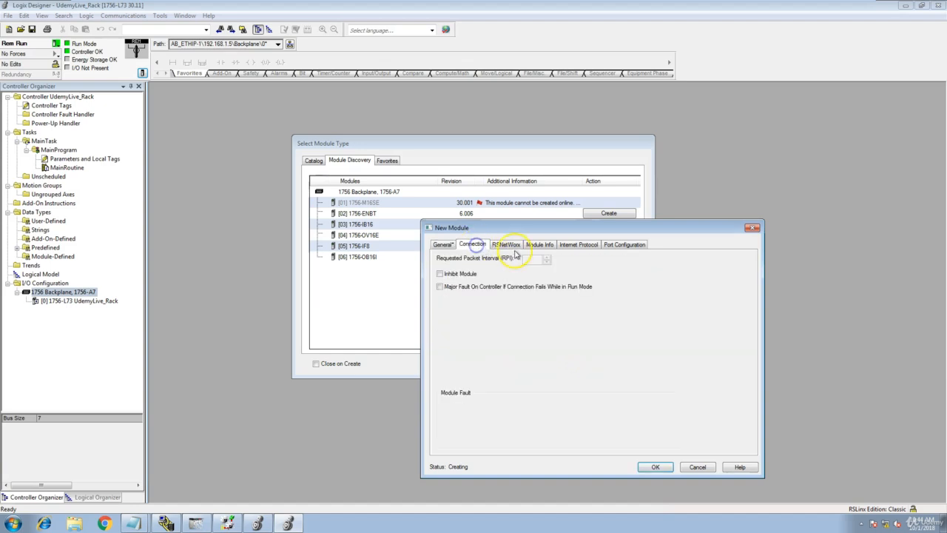
{"action": "left_click", "coordinate": [509, 245]}
{"action": "left_click", "coordinate": [540, 245]}
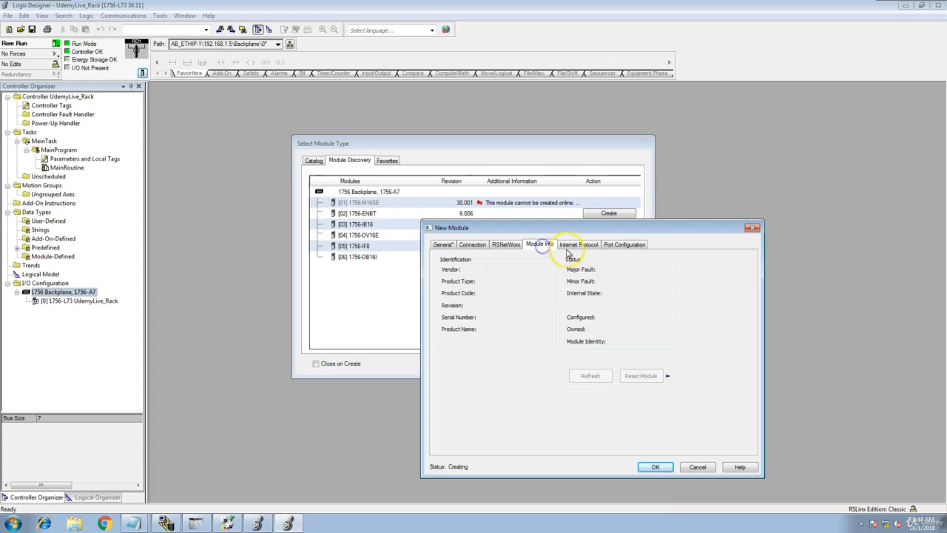
{"action": "left_click", "coordinate": [571, 249]}
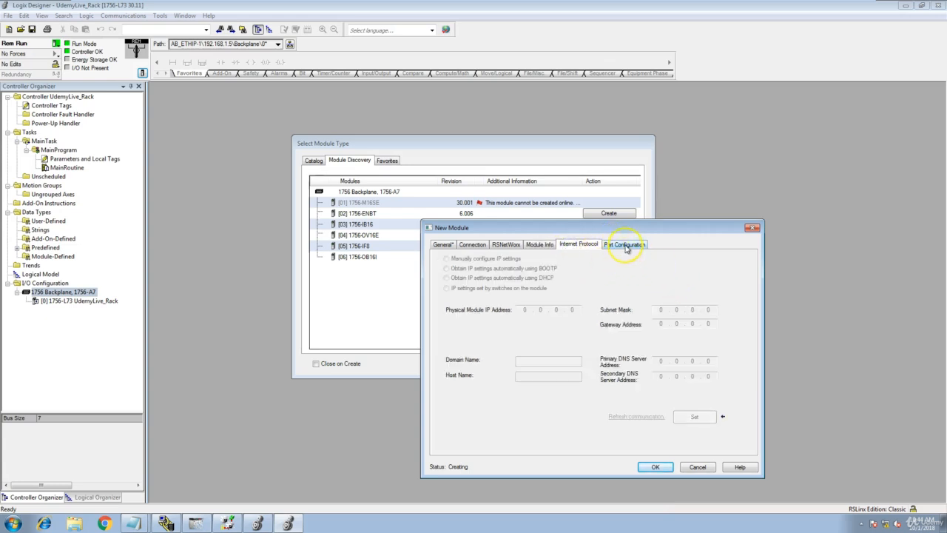
{"action": "left_click", "coordinate": [622, 245]}
{"action": "left_click", "coordinate": [443, 245]}
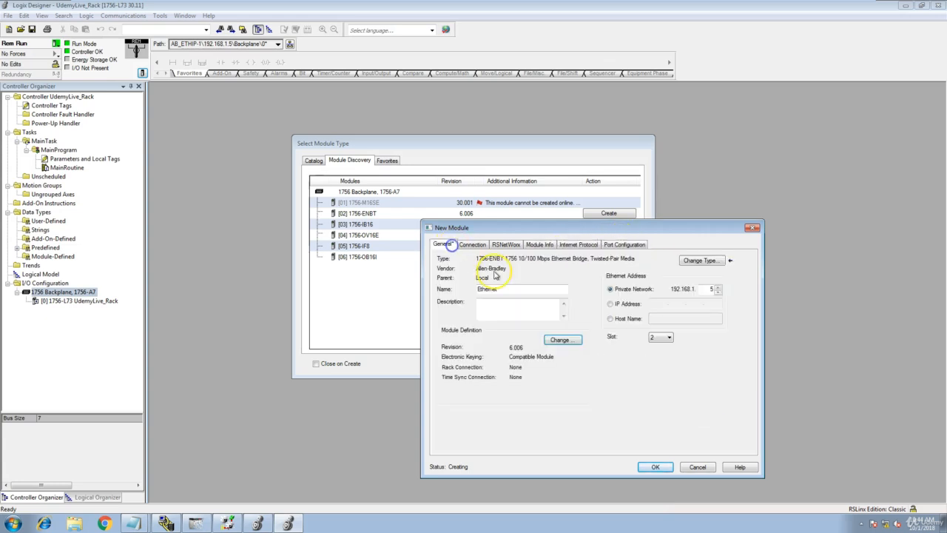
{"action": "left_click", "coordinate": [655, 467]}
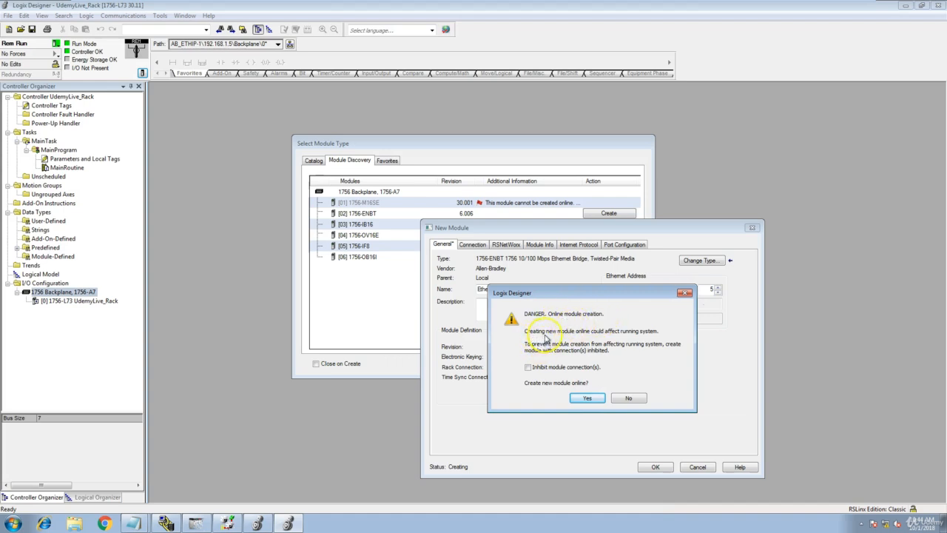
- Confirm creating the Ethernet module online in slot 2 and open its Module Properties
{"action": "left_click", "coordinate": [585, 401]}
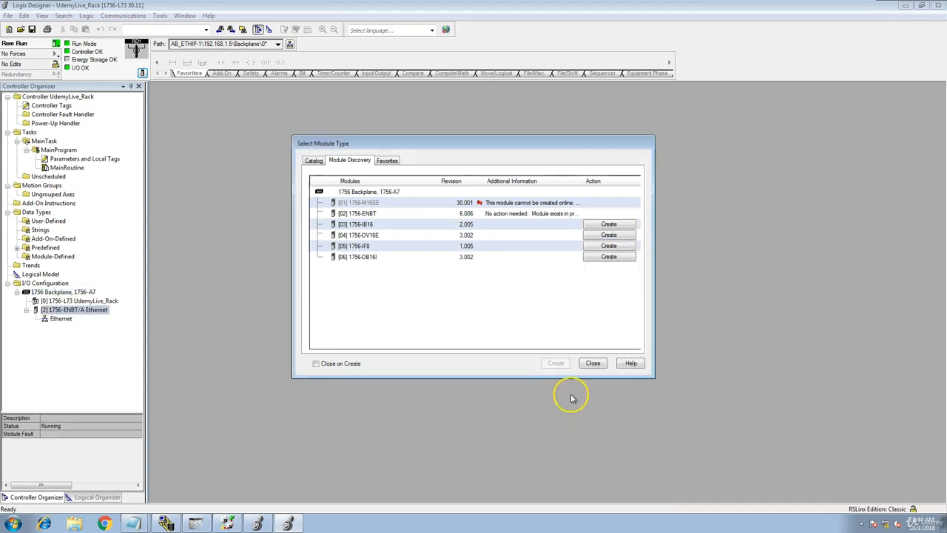
{"action": "left_click", "coordinate": [79, 314]}
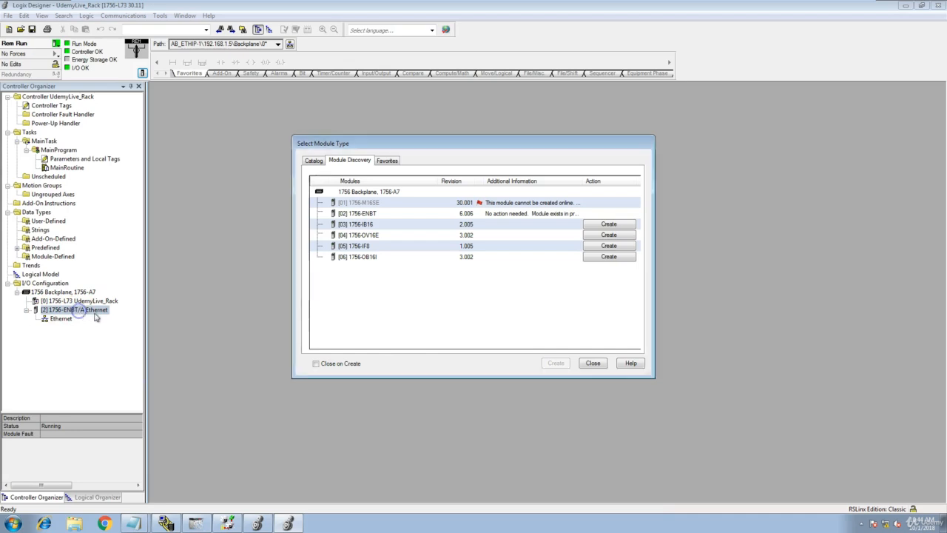
{"action": "left_click", "coordinate": [588, 364]}
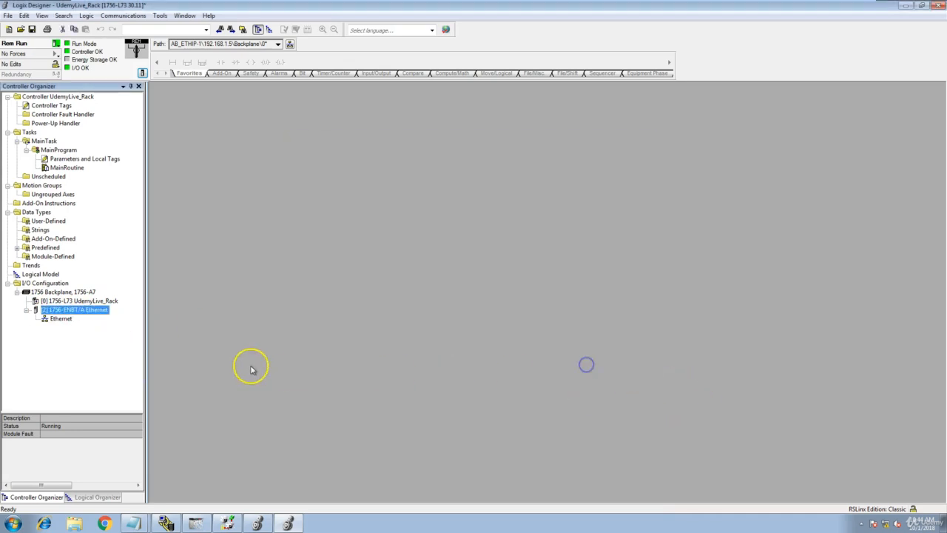
{"action": "double_click", "coordinate": [99, 311]}
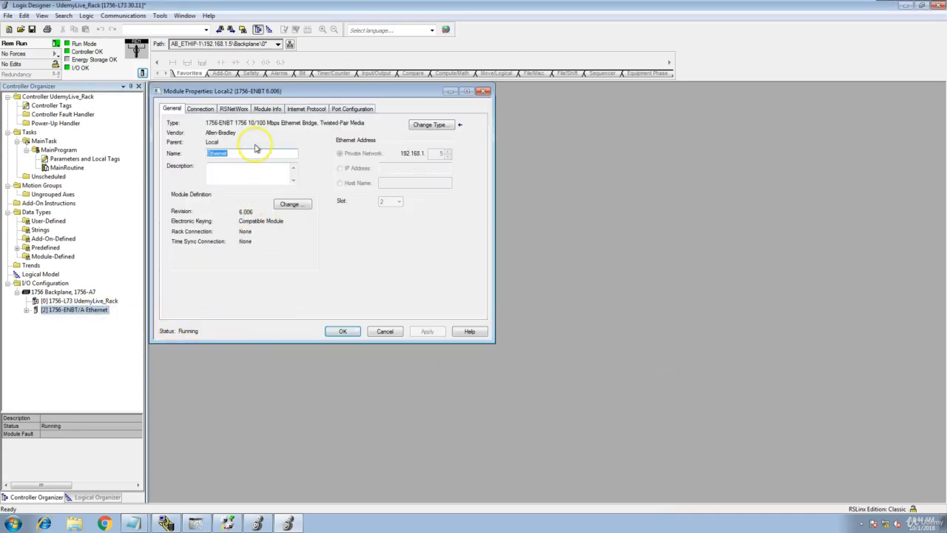
- Check the Ethernet module's live identity, IP 192.168.1.5 and 100 Mbps full-duplex port settings
{"action": "left_click", "coordinate": [211, 111]}
{"action": "left_click", "coordinate": [234, 110]}
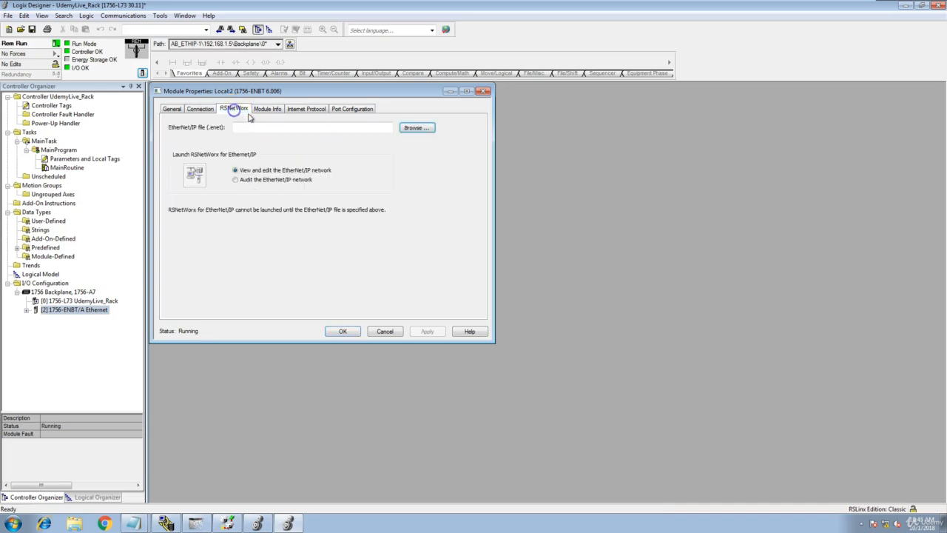
{"action": "left_click", "coordinate": [271, 110]}
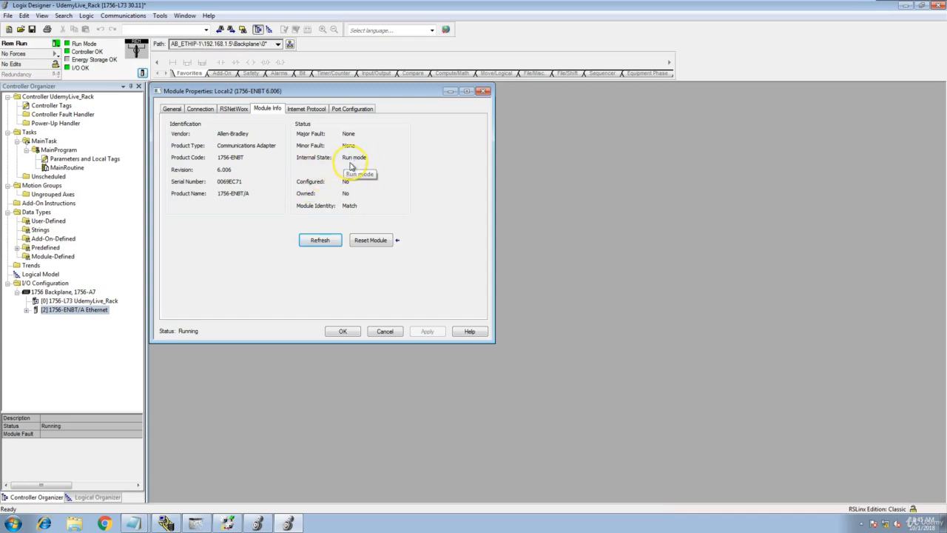
{"action": "left_click", "coordinate": [307, 109]}
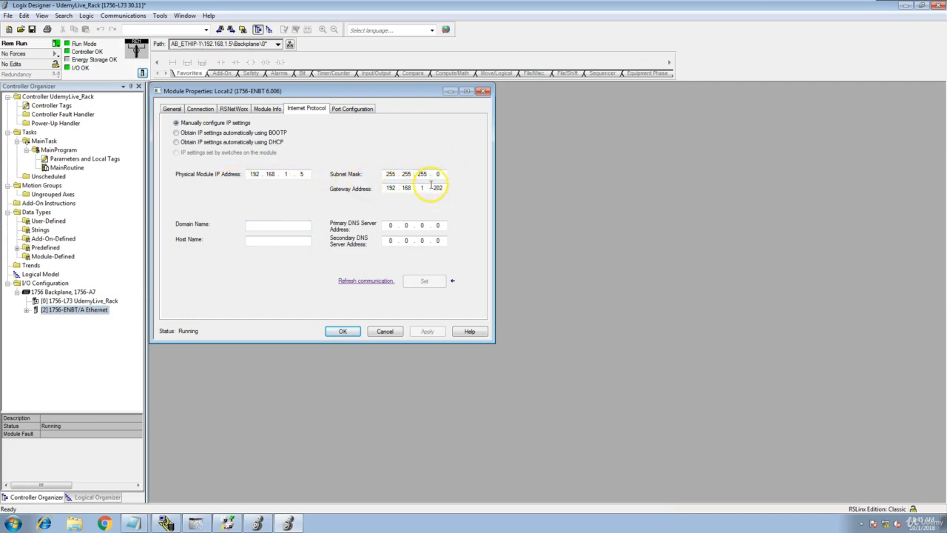
{"action": "left_click", "coordinate": [354, 109]}
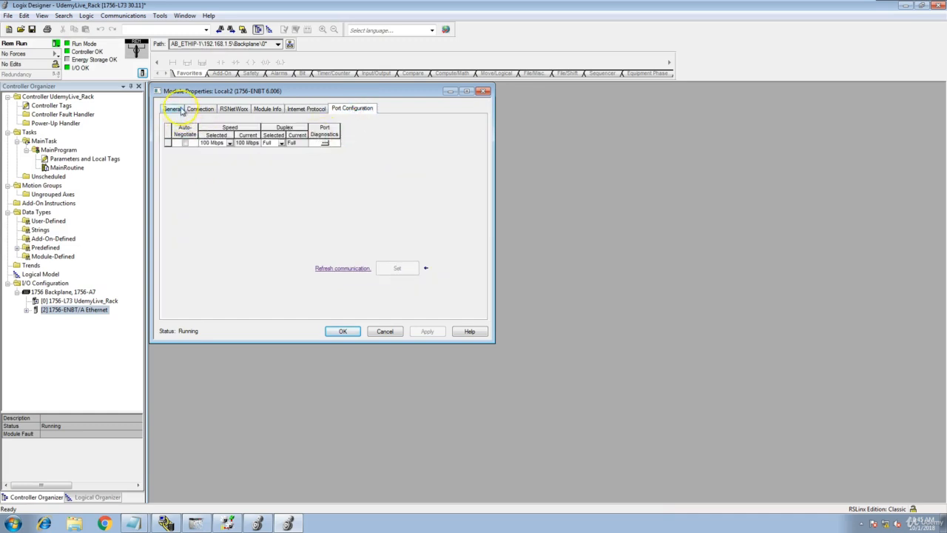
{"action": "left_click", "coordinate": [174, 110]}
- Close the Ethernet properties, run Discover Modules on the 1756 Backplane, and switch to Studio5000_UdemyFile
{"action": "left_click", "coordinate": [343, 332]}
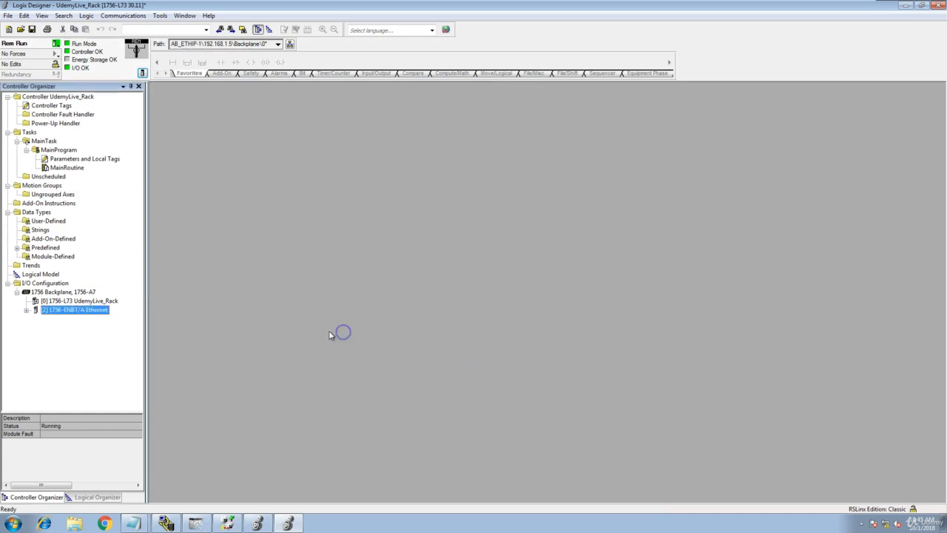
{"action": "left_click", "coordinate": [26, 310]}
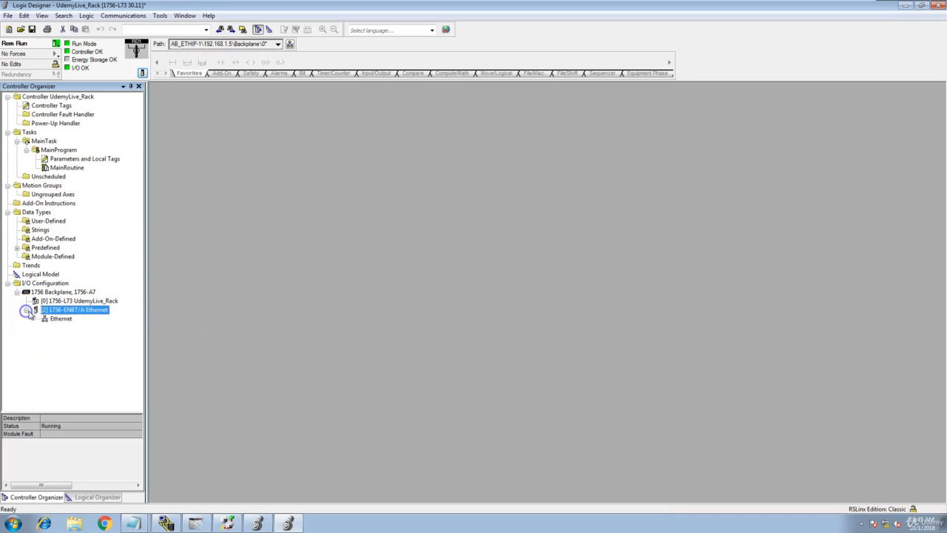
{"action": "right_click", "coordinate": [62, 295]}
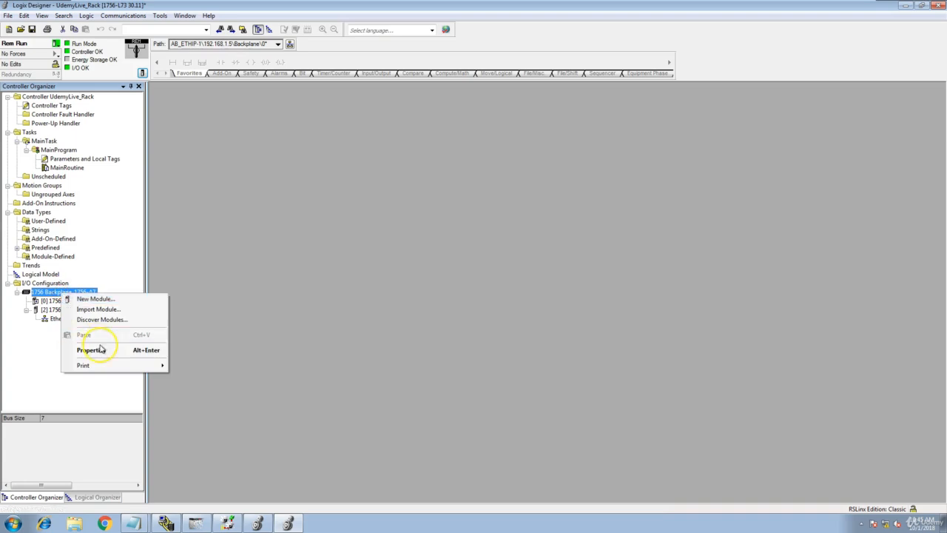
{"action": "left_click", "coordinate": [108, 320]}
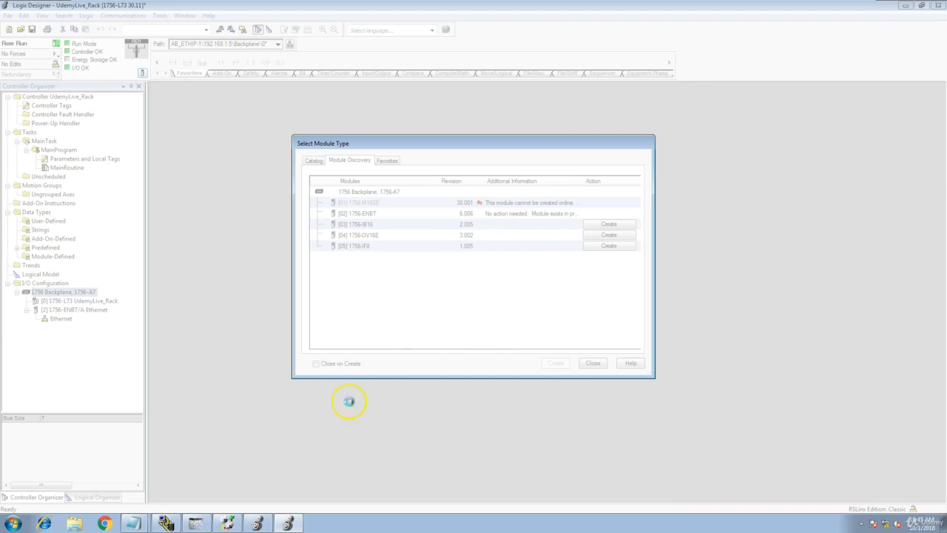
{"action": "left_click", "coordinate": [267, 524]}
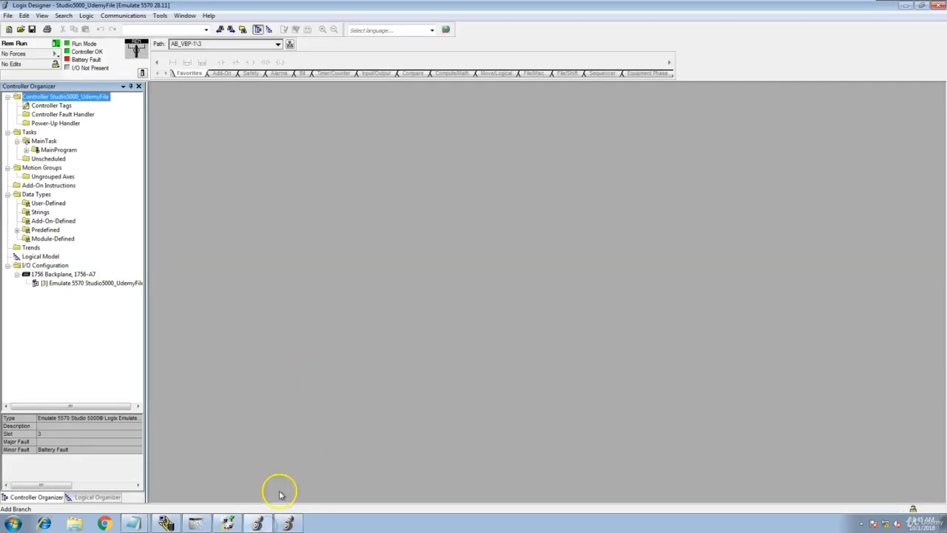
- Switch back to the UdemyLive_Rack project window
{"action": "left_click", "coordinate": [288, 523]}
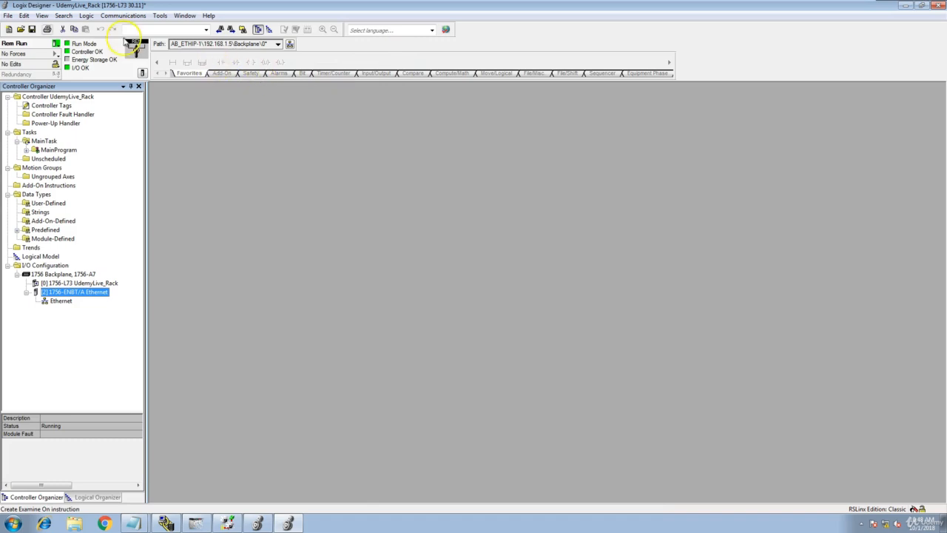
- Run Discover Modules on the 1756 Backplane again and create the [03] 1756-IB16 module
{"action": "left_click", "coordinate": [80, 275]}
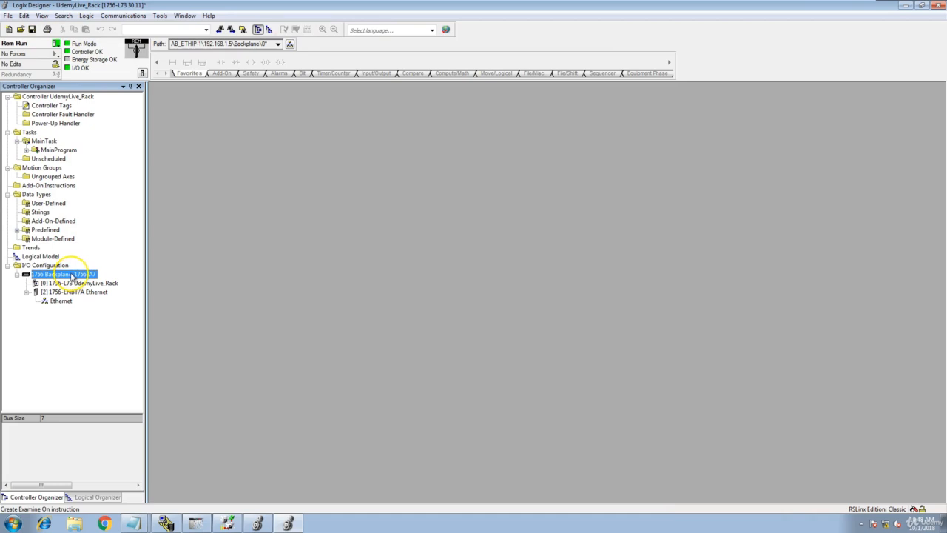
{"action": "right_click", "coordinate": [72, 276]}
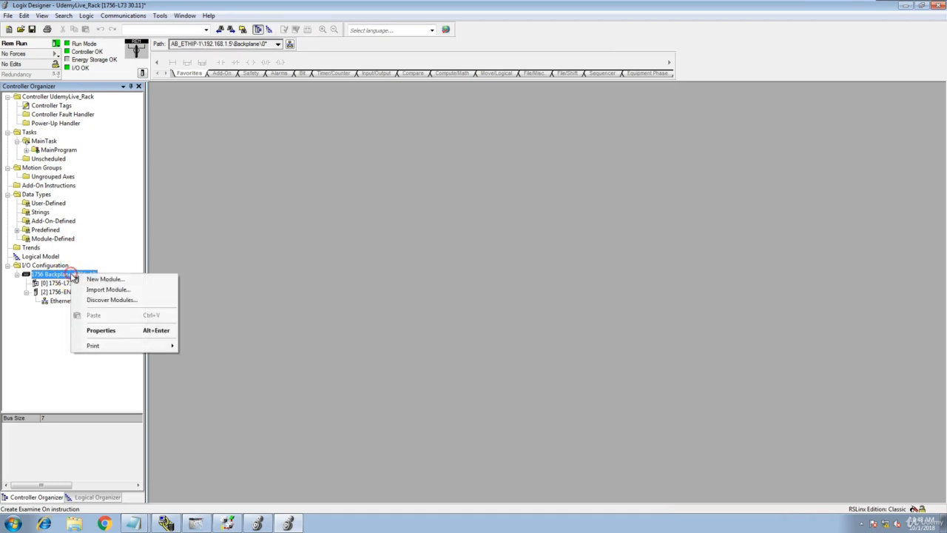
{"action": "left_click", "coordinate": [112, 300]}
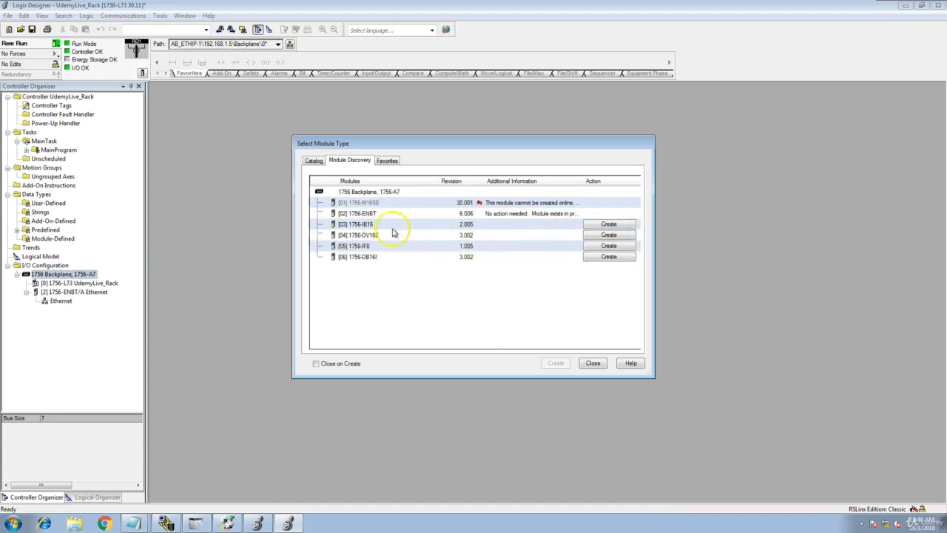
{"action": "left_click", "coordinate": [608, 223]}
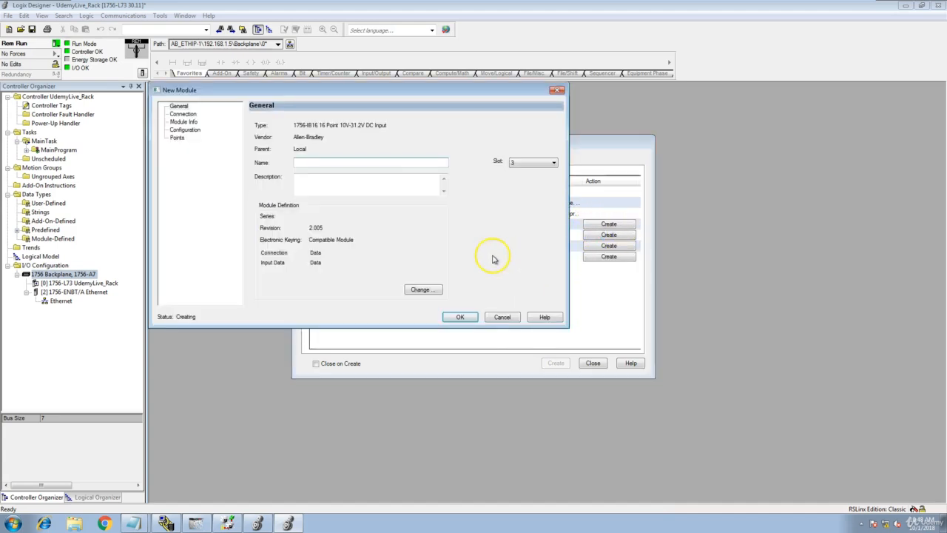
- Name the 1756-IB16 DCInput_Module, review its Connection, Module Info and Points pages, and confirm online creation
{"action": "left_click", "coordinate": [345, 163]}
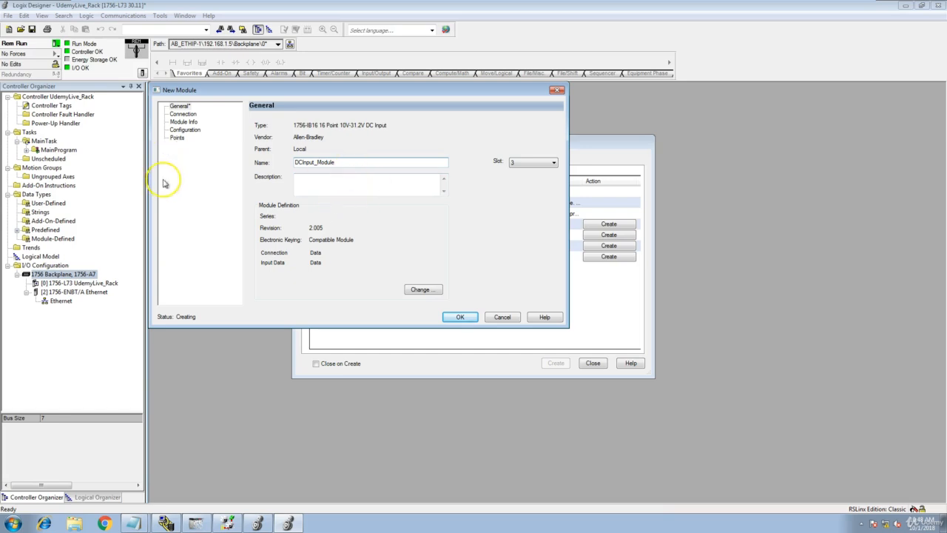
{"action": "left_click", "coordinate": [185, 114]}
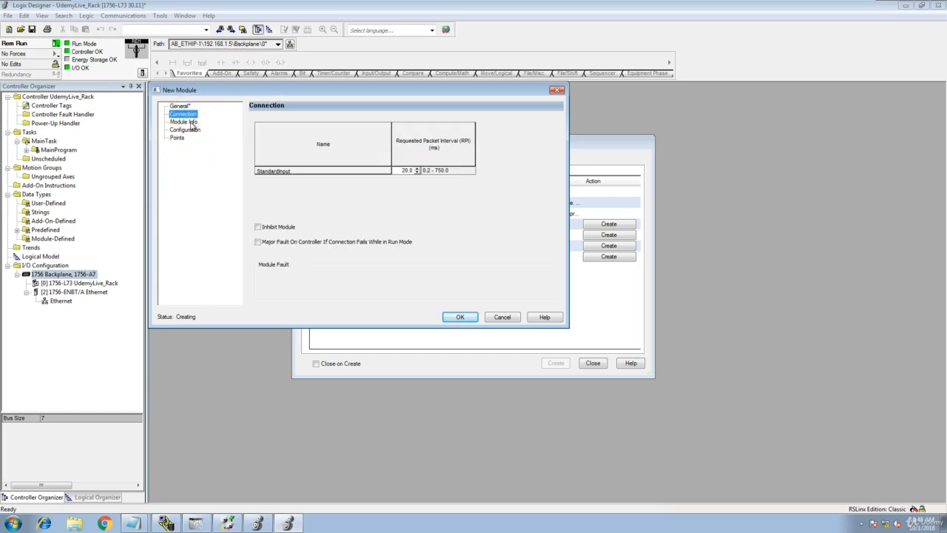
{"action": "left_click", "coordinate": [183, 121]}
{"action": "left_click", "coordinate": [178, 137]}
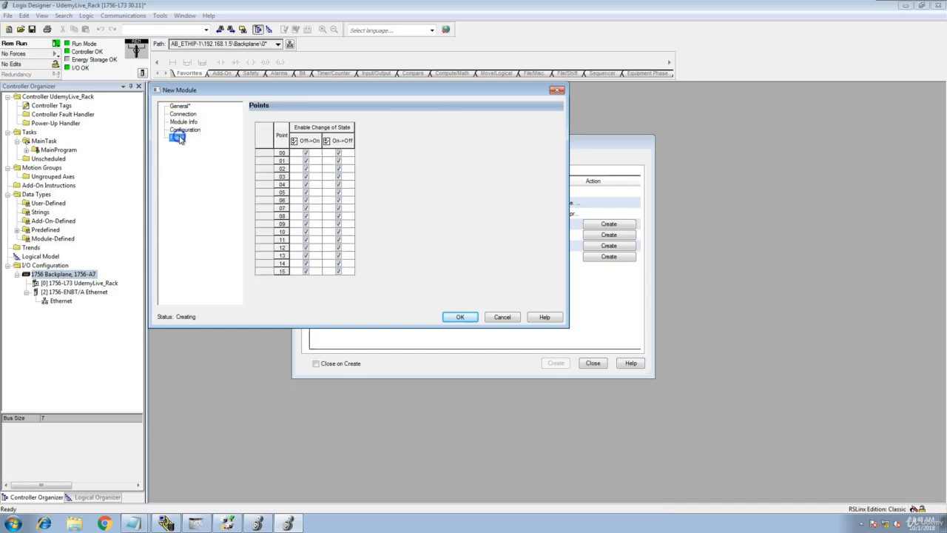
{"action": "left_click", "coordinate": [181, 107]}
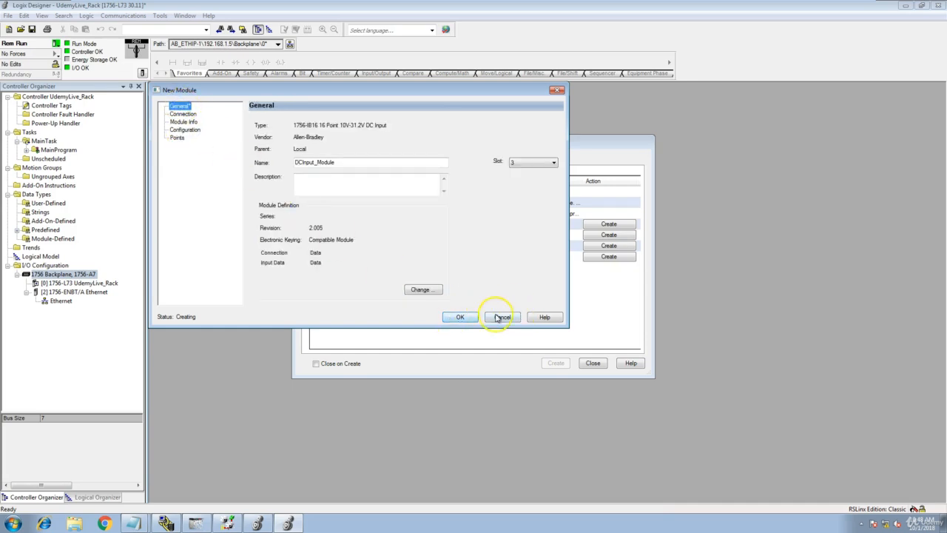
{"action": "left_click", "coordinate": [454, 318]}
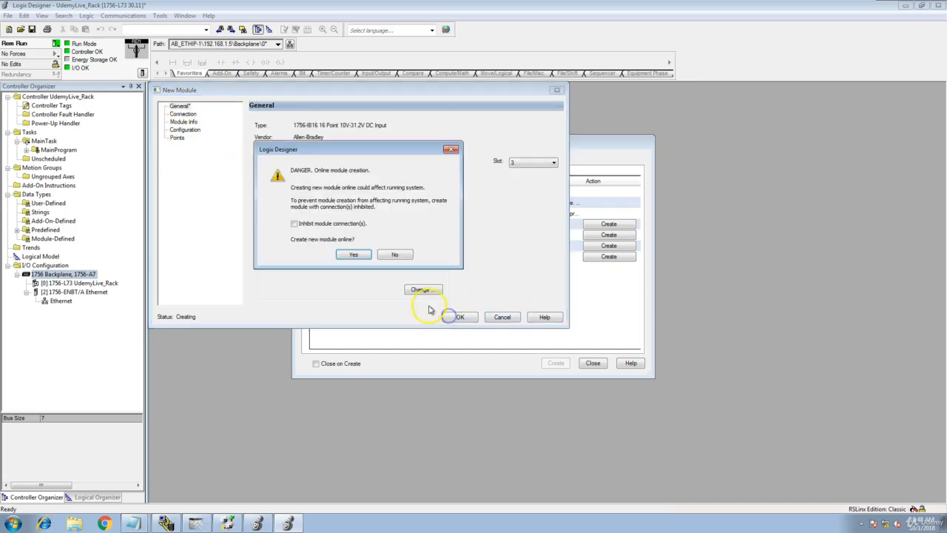
{"action": "left_click", "coordinate": [358, 256]}
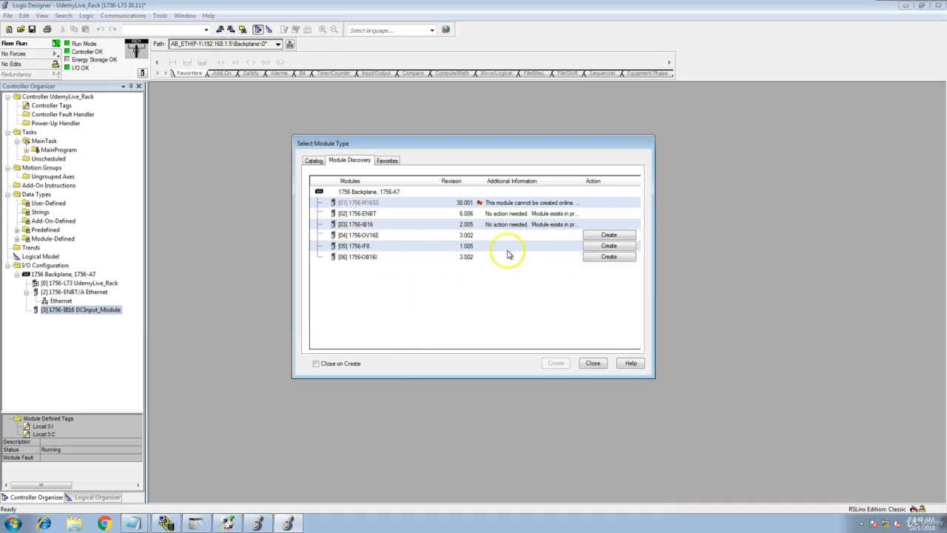
- Create the [04] 1756-OV16E as DCOutput_Fused and confirm adding it online
{"action": "left_click", "coordinate": [627, 235]}
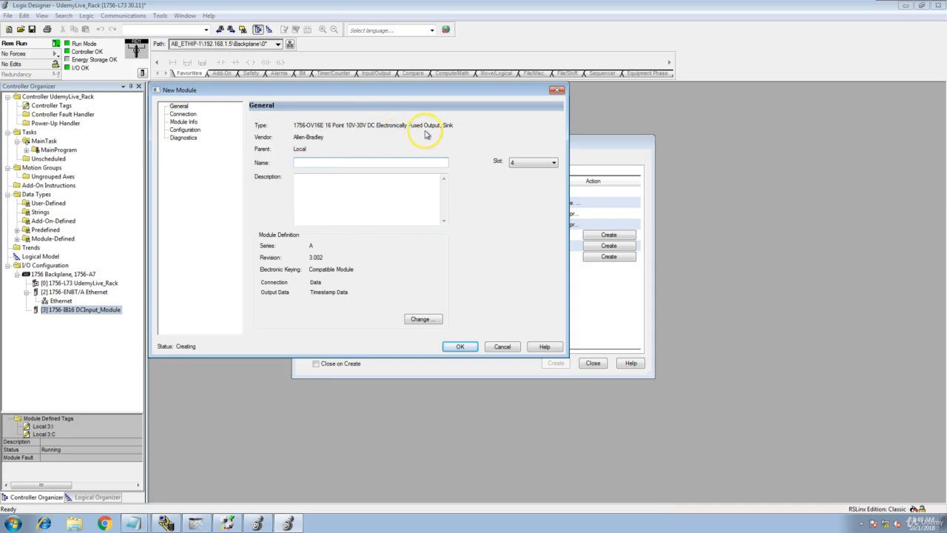
{"action": "left_click", "coordinate": [390, 164]}
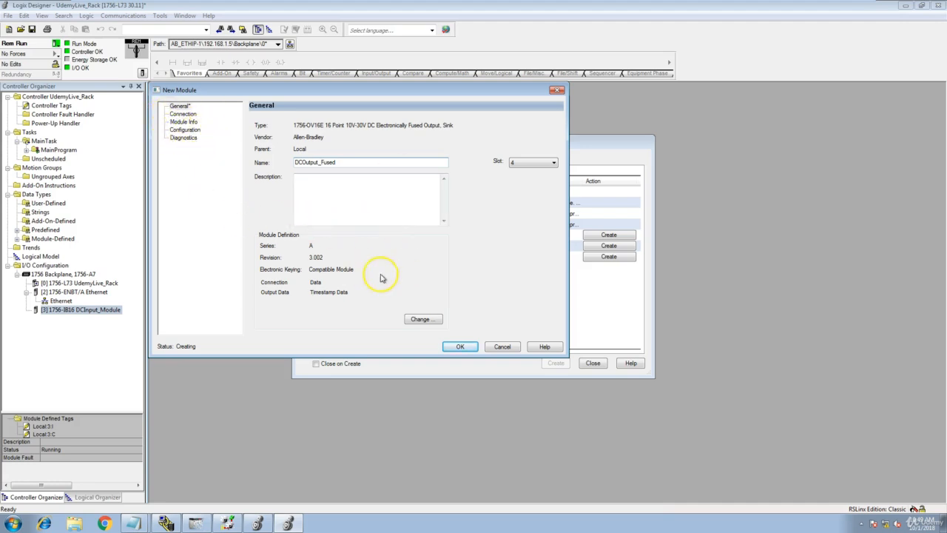
{"action": "left_click", "coordinate": [467, 353]}
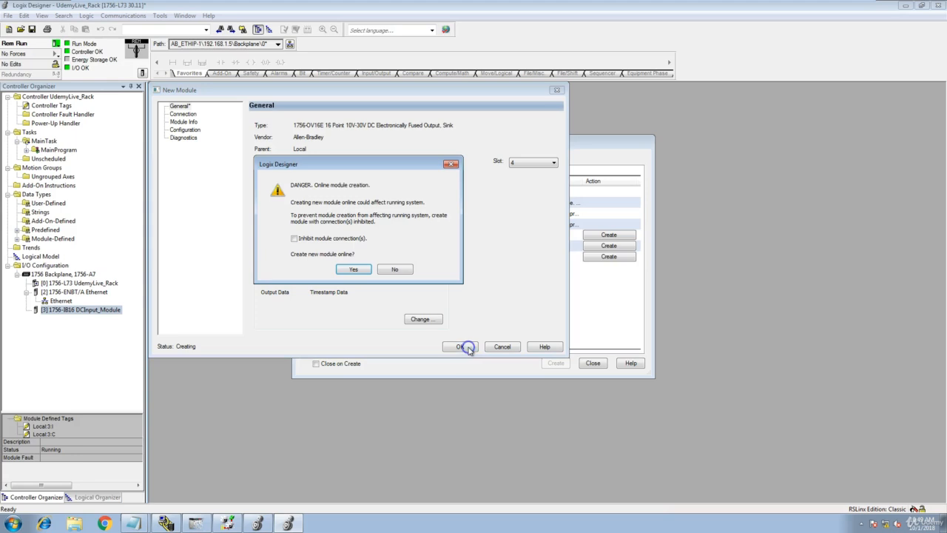
{"action": "left_click", "coordinate": [349, 270]}
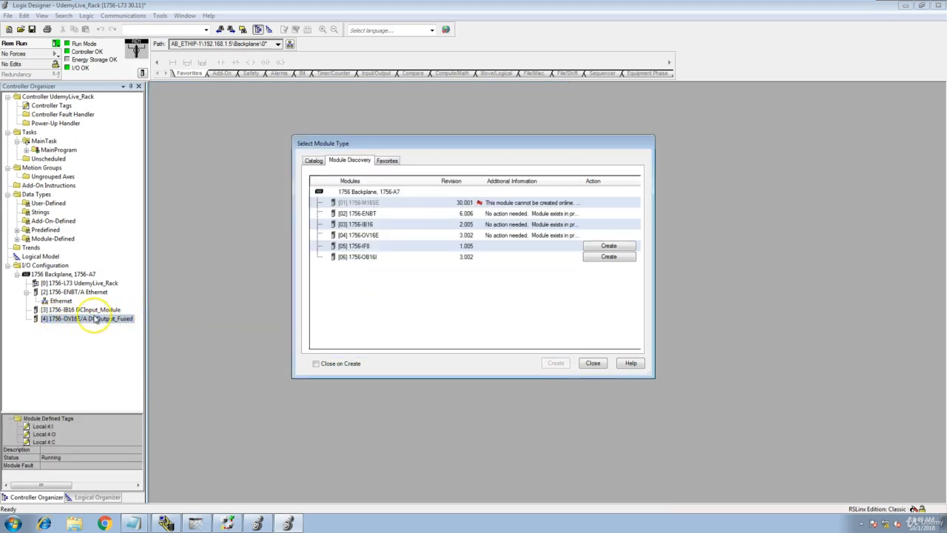
- Create the discovered 1756-IF8 in slot 5 online as AnalogInput_Module, accepting the online warning
{"action": "left_click", "coordinate": [608, 245]}
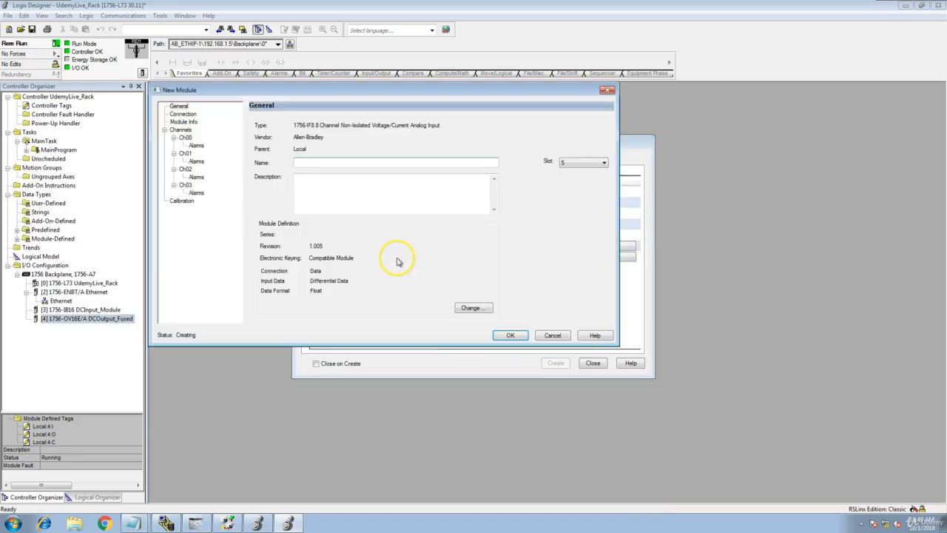
{"action": "left_click", "coordinate": [345, 164]}
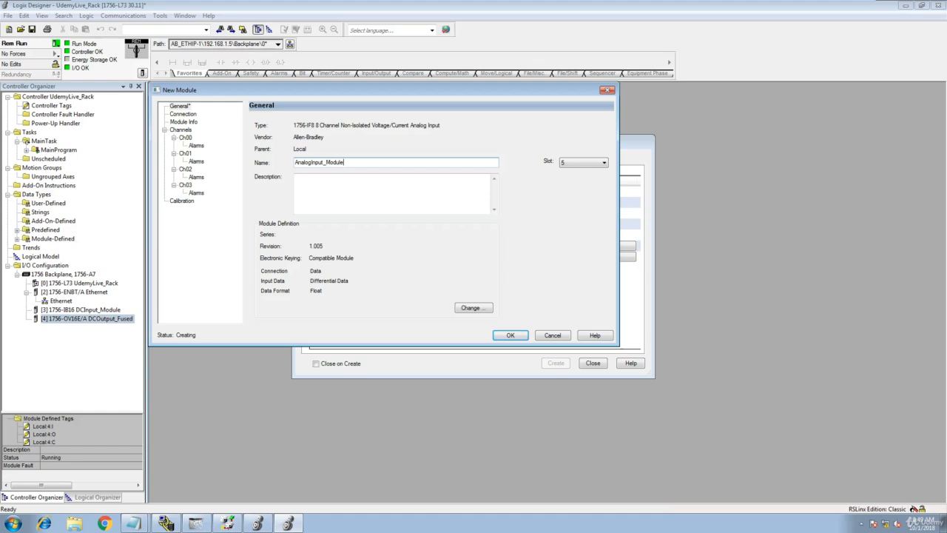
{"action": "left_click", "coordinate": [509, 336]}
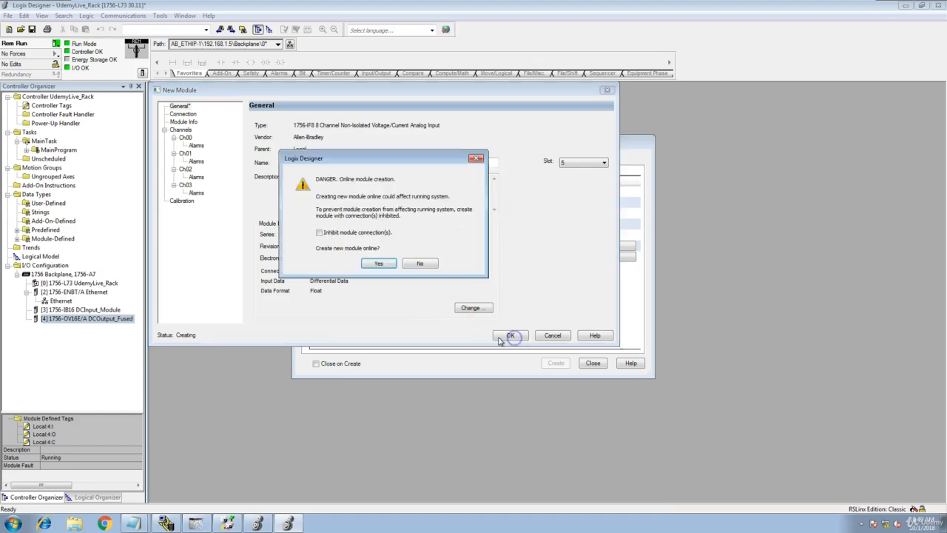
{"action": "left_click", "coordinate": [377, 264]}
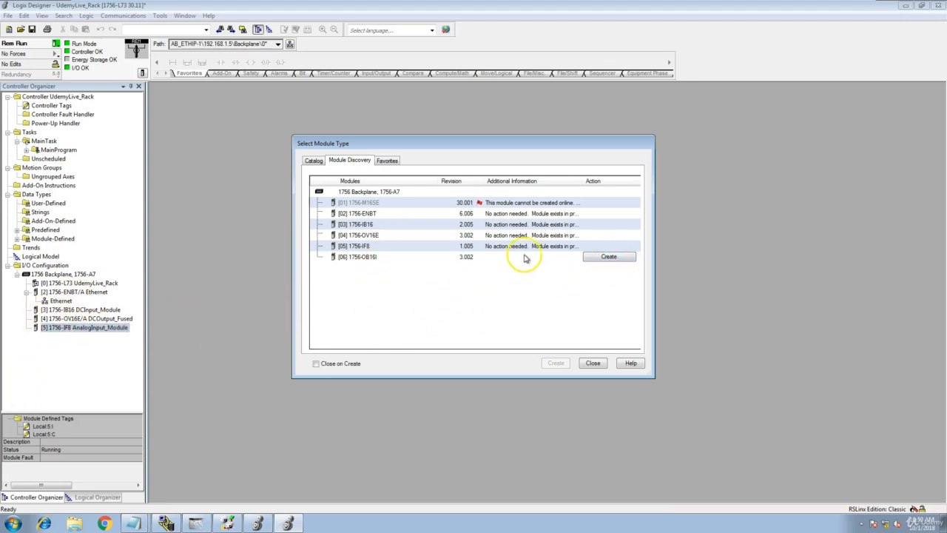
- Create the discovered 1756-OB16I in slot 6 online as DCOutput_Isolated, then close Module Discovery
{"action": "left_click", "coordinate": [607, 256]}
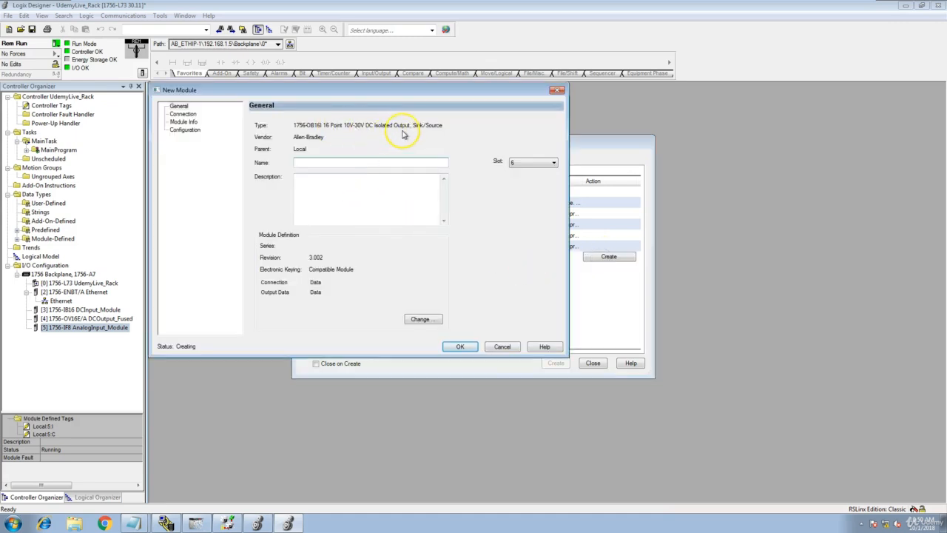
{"action": "left_click", "coordinate": [384, 161]}
{"action": "key", "text": "Caps_Lock"}
{"action": "type", "text": "DC"}
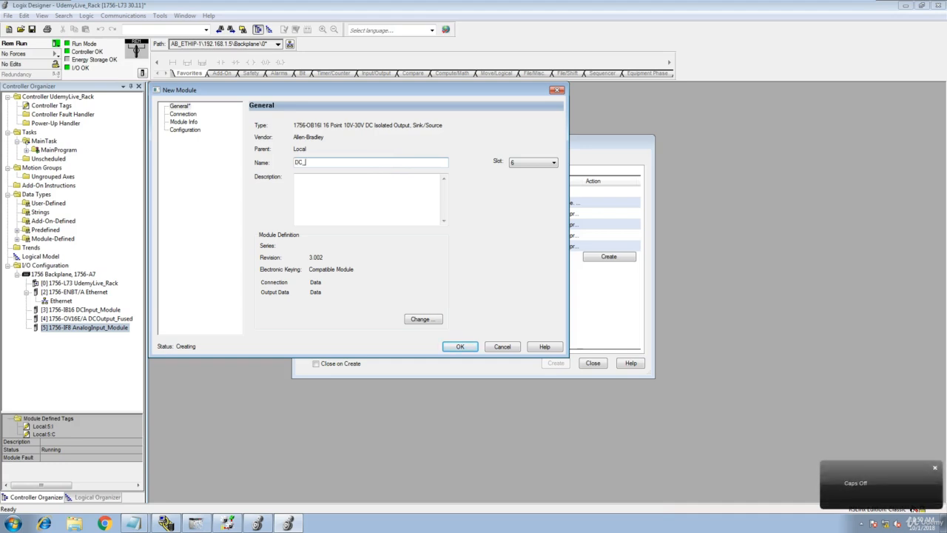
{"action": "type", "text": "Output"}
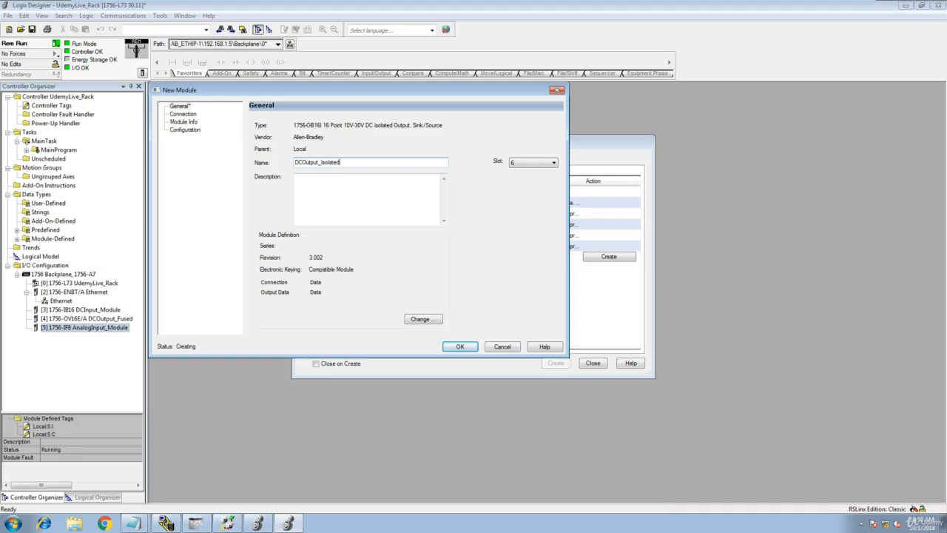
{"action": "left_click", "coordinate": [464, 350]}
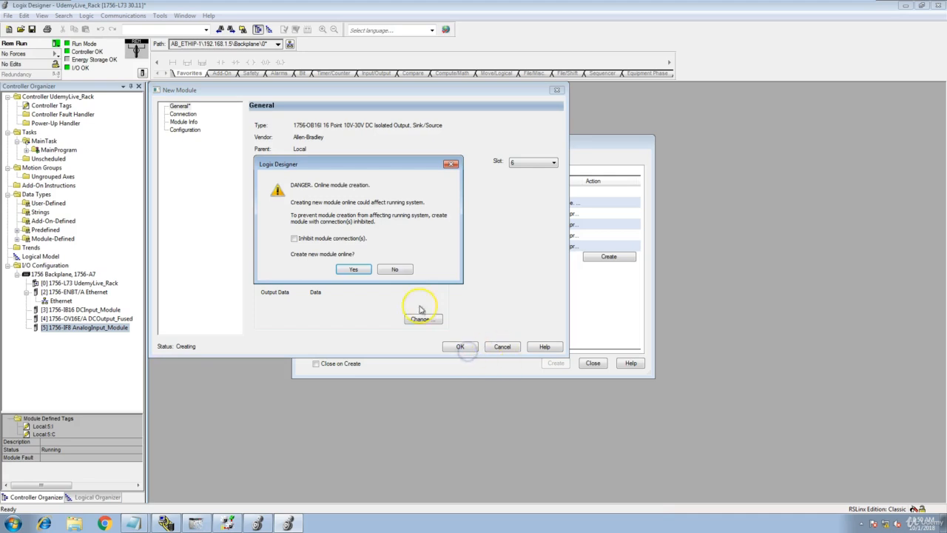
{"action": "left_click", "coordinate": [359, 269]}
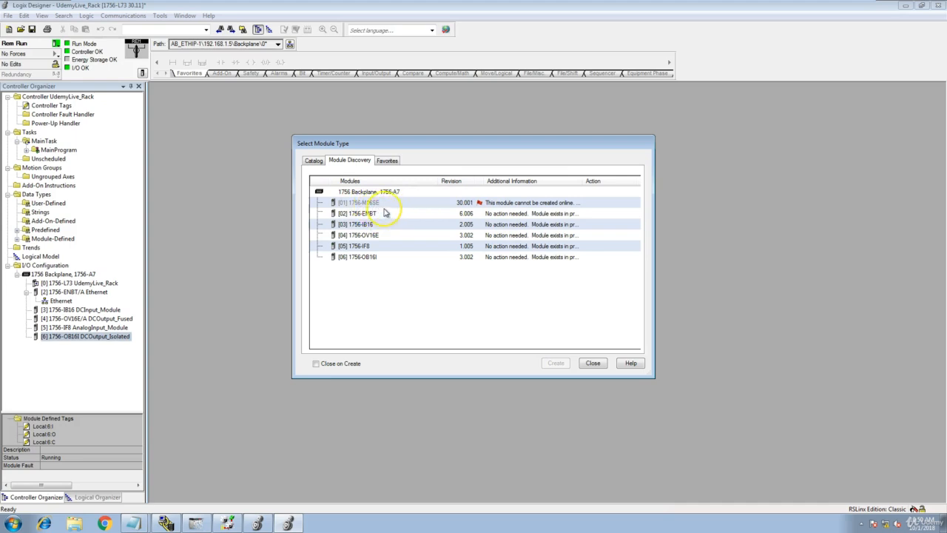
{"action": "left_click", "coordinate": [593, 363]}
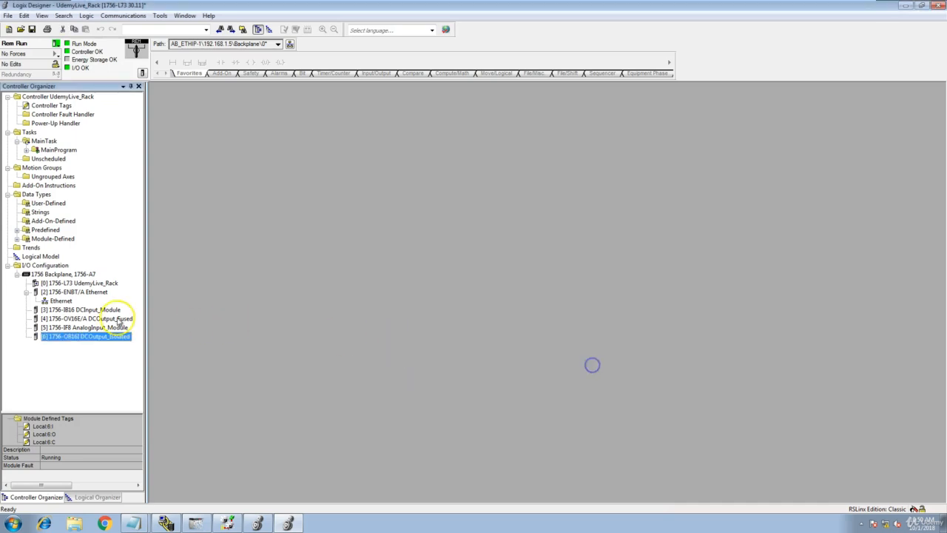
{"action": "left_click", "coordinate": [63, 274]}
- Filter the backplane's New Module catalogue to Motion, review its 7 module types, and close it unchanged
{"action": "right_click", "coordinate": [63, 274]}
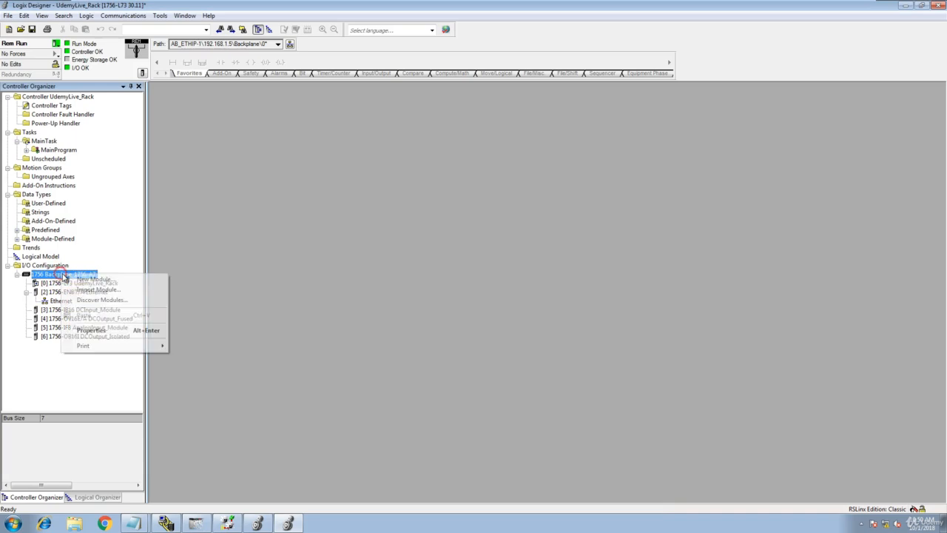
{"action": "left_click", "coordinate": [111, 281]}
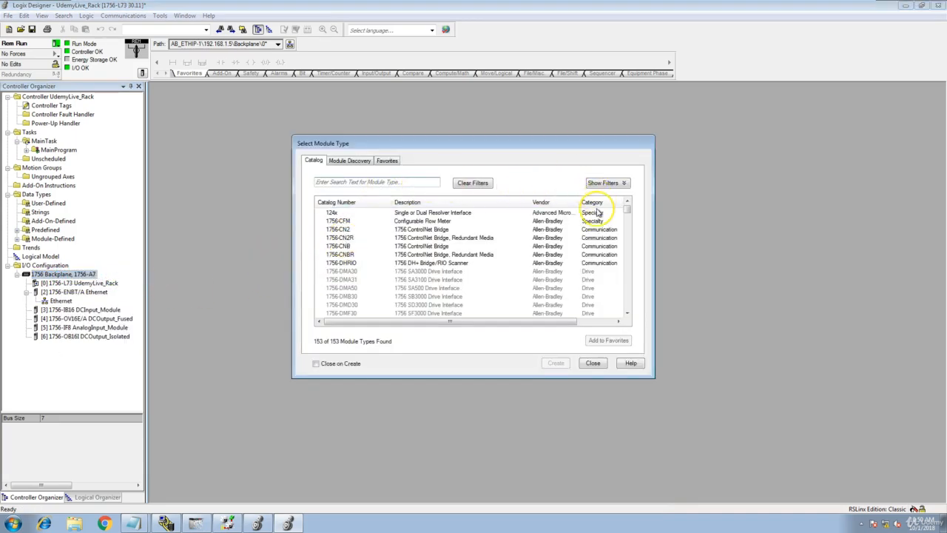
{"action": "left_click", "coordinate": [615, 183]}
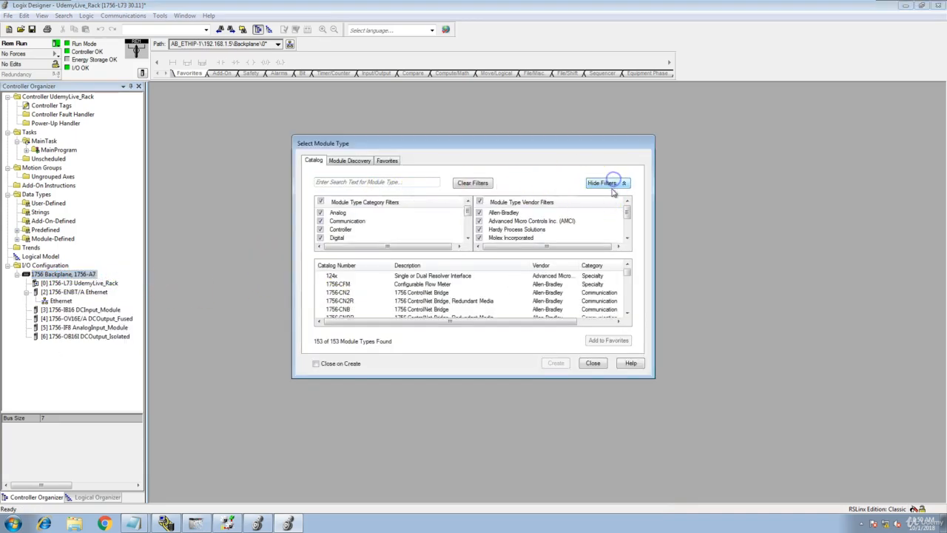
{"action": "left_click", "coordinate": [321, 202]}
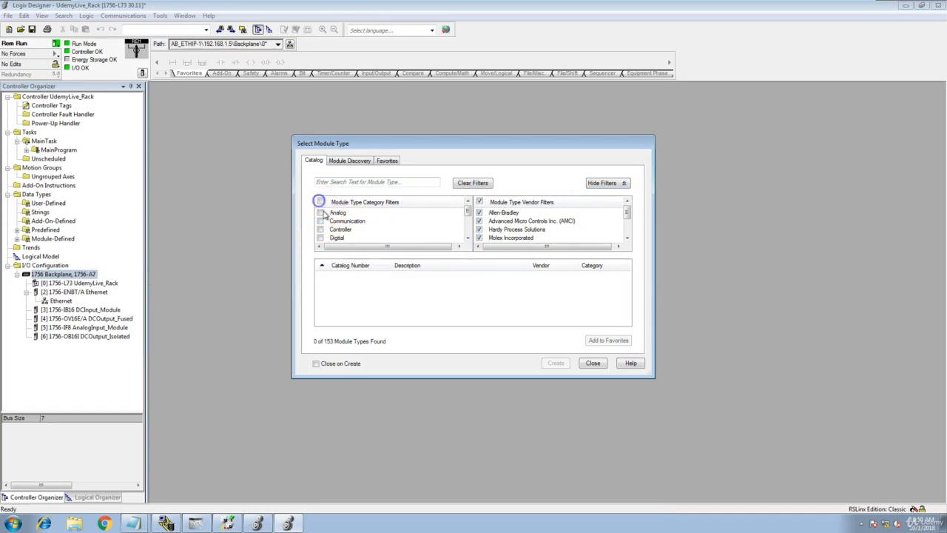
{"action": "left_click", "coordinate": [468, 237]}
{"action": "left_click", "coordinate": [468, 238]}
{"action": "left_click", "coordinate": [468, 238]}
{"action": "left_click", "coordinate": [467, 237]}
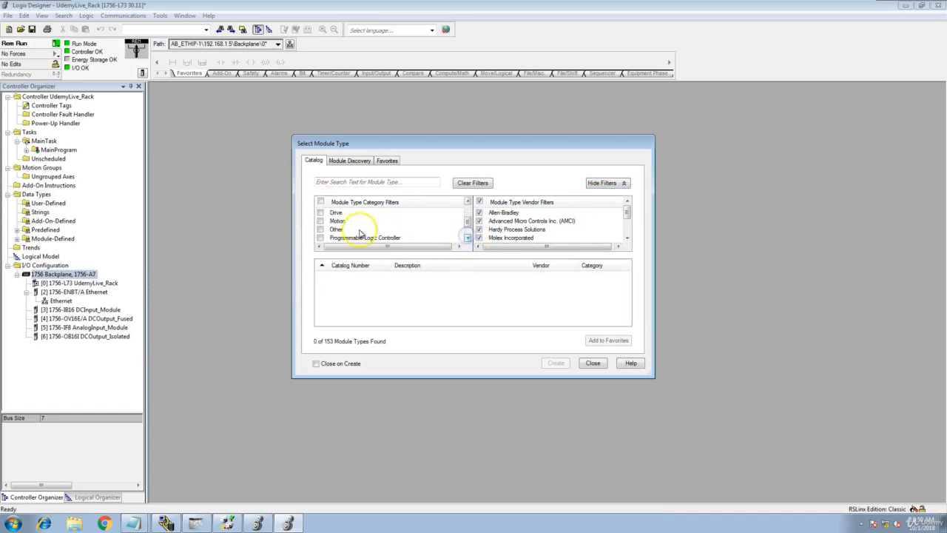
{"action": "left_click", "coordinate": [321, 221]}
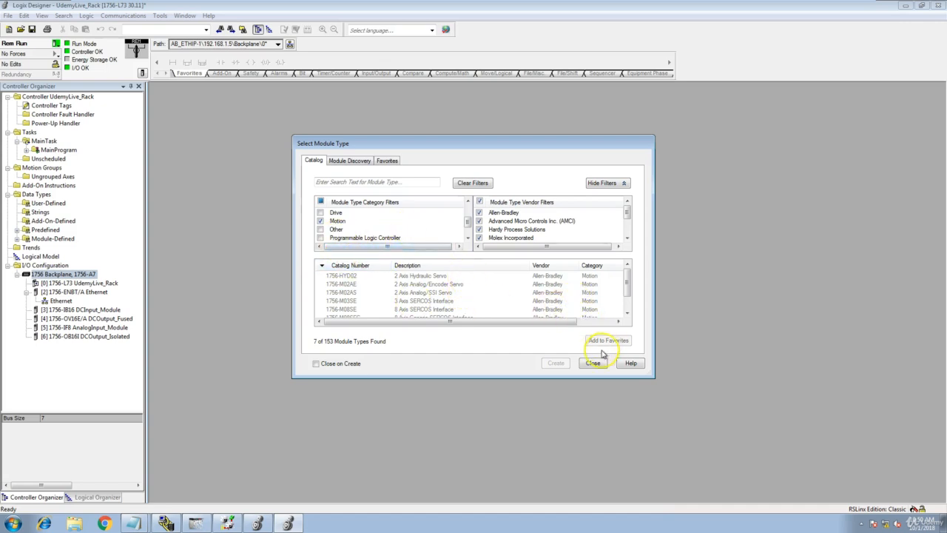
{"action": "mouse_move", "coordinate": [627, 279]}
{"action": "left_mouse_down"}
{"action": "mouse_move", "coordinate": [622, 299]}
{"action": "mouse_move", "coordinate": [627, 274]}
{"action": "left_mouse_up"}
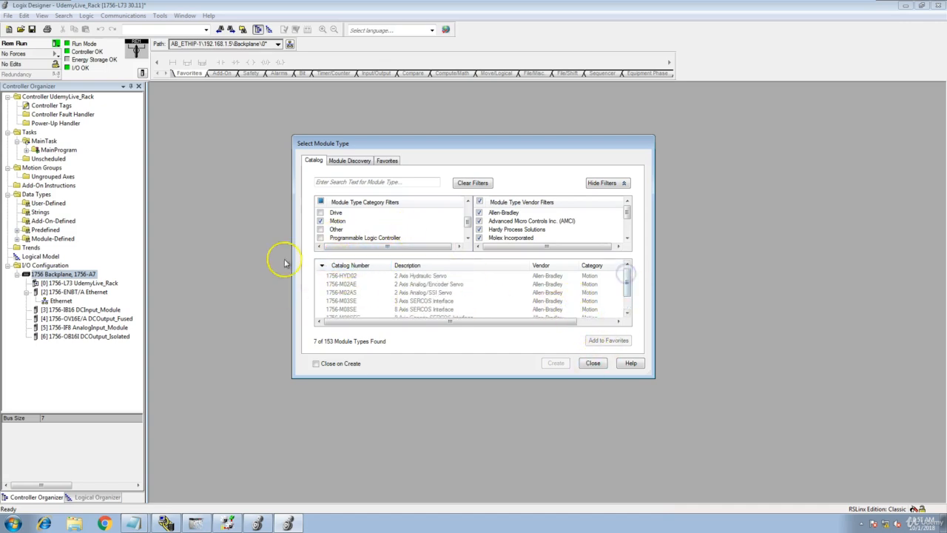
{"action": "left_click", "coordinate": [596, 363]}
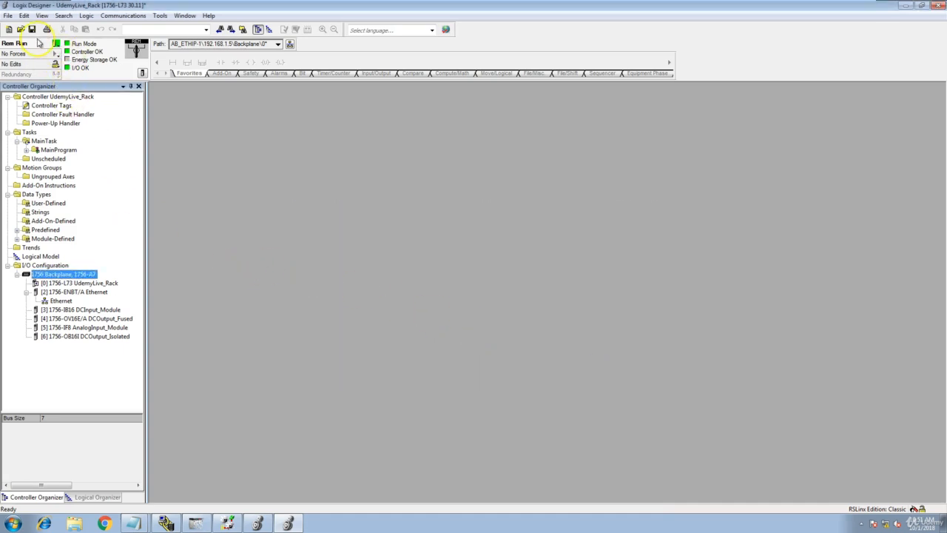
- Save UdemyLive_Rack with freshly uploaded tag values, then go offline from the controller
{"action": "left_click", "coordinate": [34, 33]}
{"action": "left_click", "coordinate": [446, 279]}
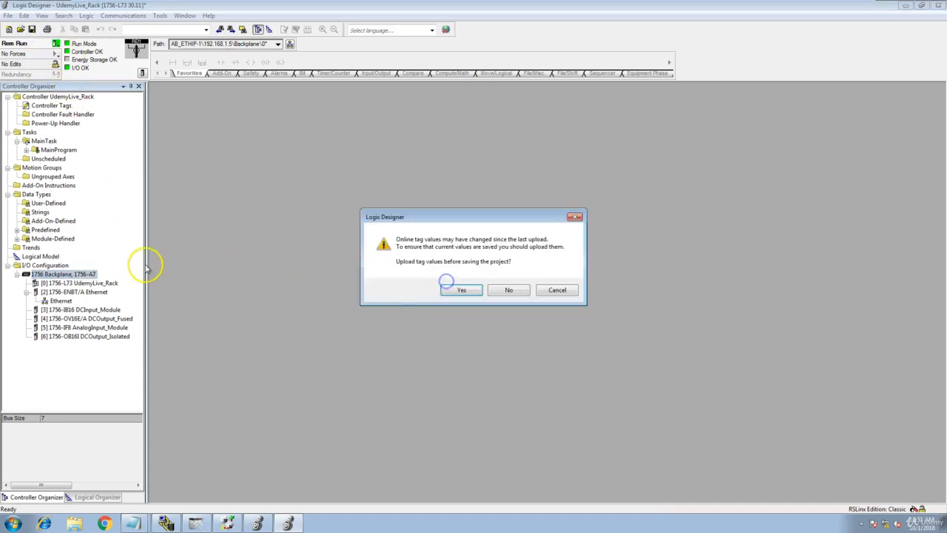
{"action": "left_click", "coordinate": [462, 290]}
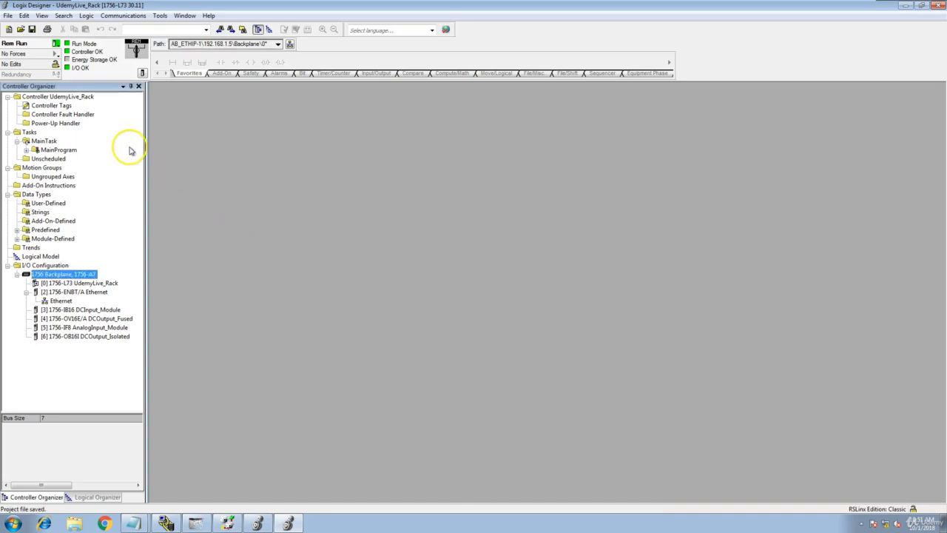
{"action": "left_click", "coordinate": [58, 46]}
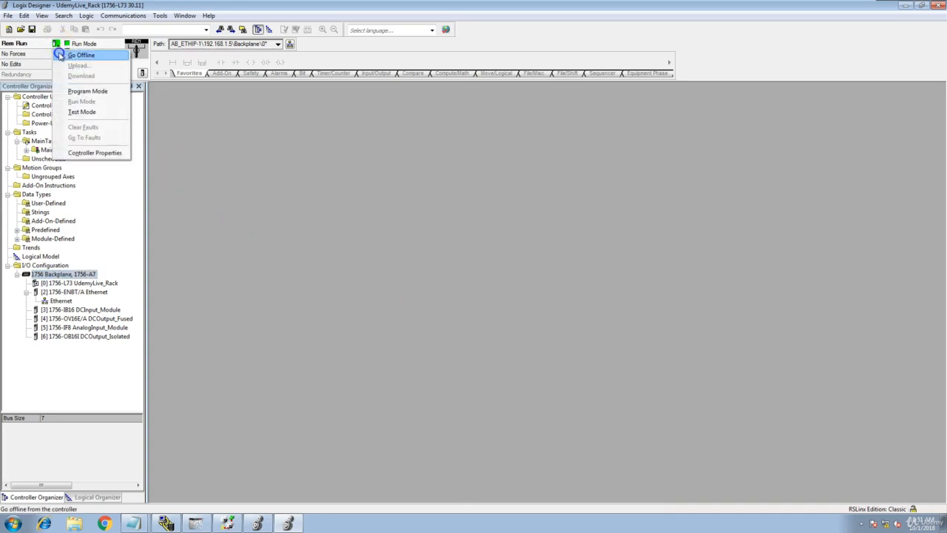
{"action": "left_click", "coordinate": [81, 55]}
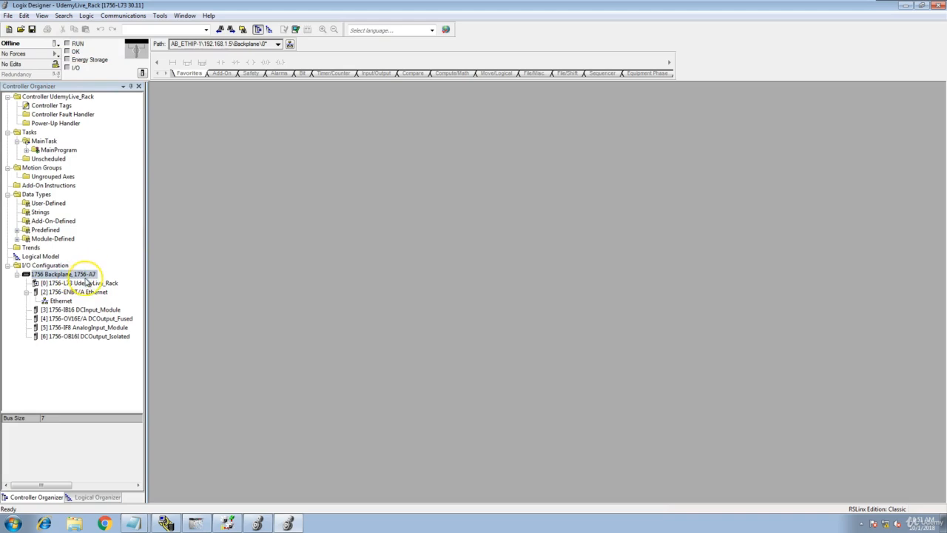
- In the 1756 Backplane's New Module catalogue, filter to Motion and select the 1756-M16SE SERCOS interface
{"action": "right_click", "coordinate": [89, 275]}
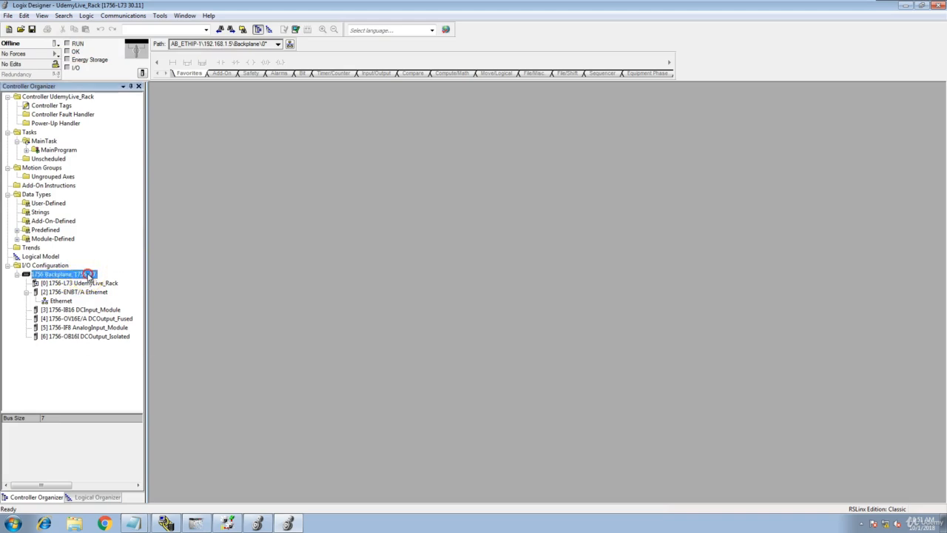
{"action": "left_click", "coordinate": [117, 281]}
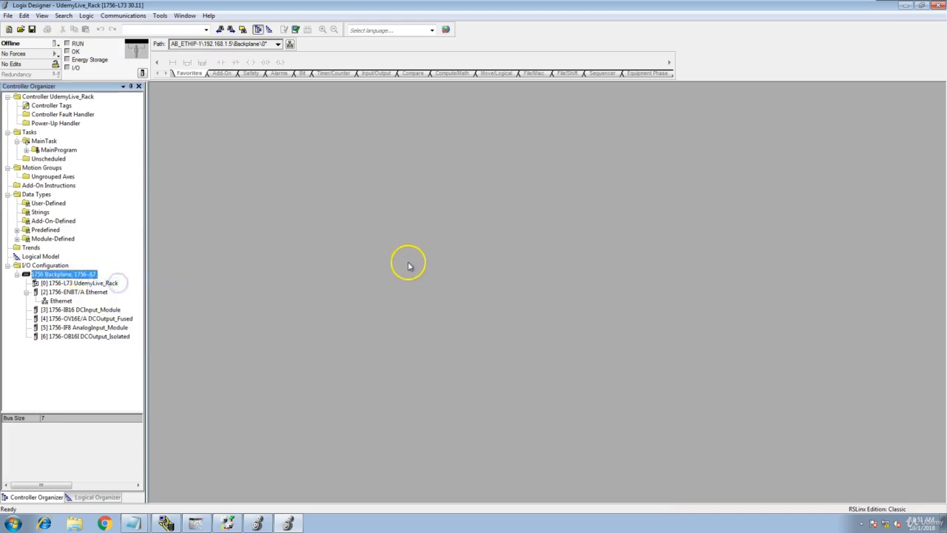
{"action": "left_click", "coordinate": [597, 185]}
{"action": "left_click", "coordinate": [596, 185]}
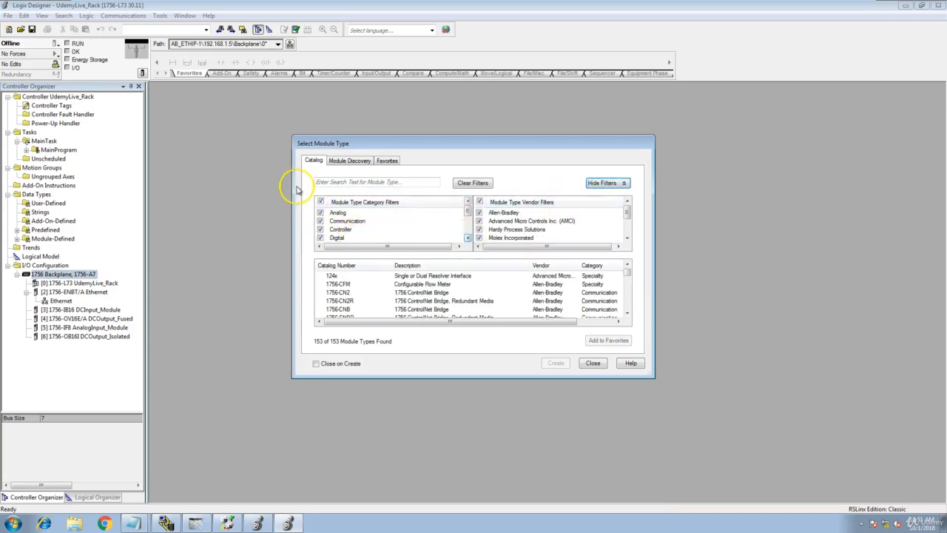
{"action": "left_click", "coordinate": [320, 201]}
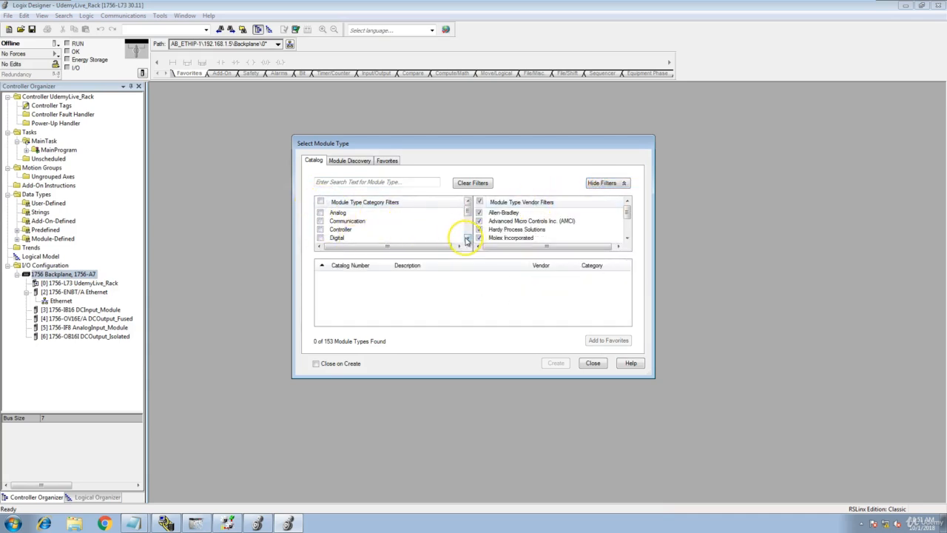
{"action": "left_click", "coordinate": [468, 238]}
{"action": "left_click", "coordinate": [467, 238]}
{"action": "left_click", "coordinate": [468, 238]}
{"action": "left_click", "coordinate": [468, 238]}
{"action": "left_click", "coordinate": [321, 220]}
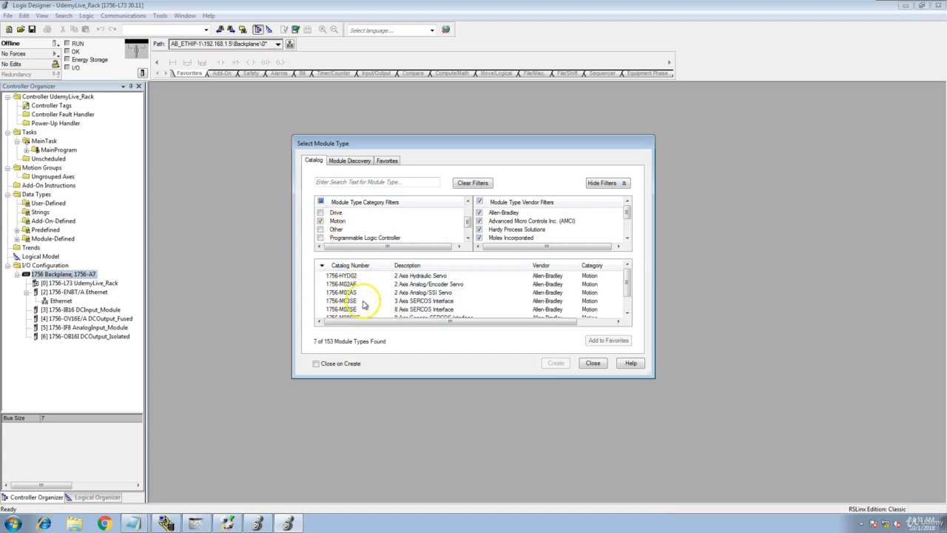
{"action": "left_click", "coordinate": [627, 314]}
{"action": "left_click", "coordinate": [628, 314]}
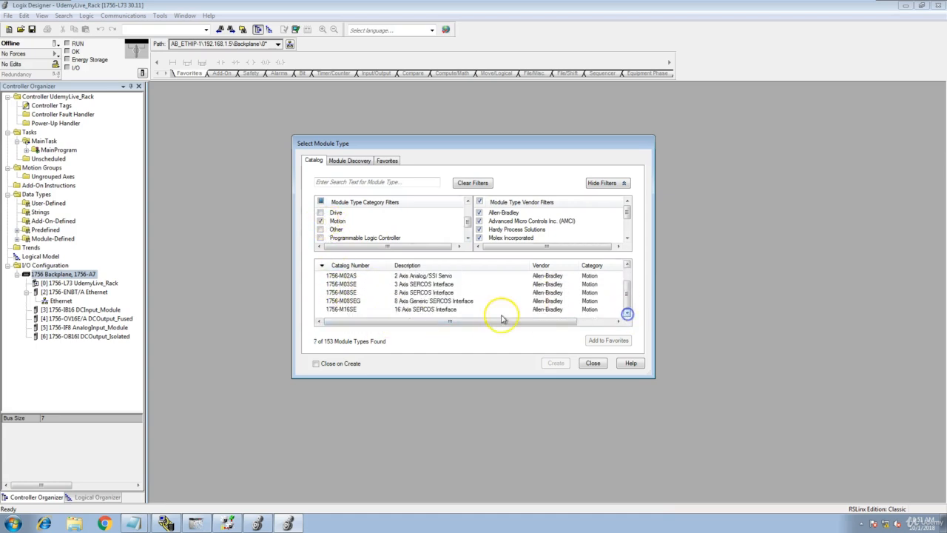
{"action": "left_click", "coordinate": [374, 310]}
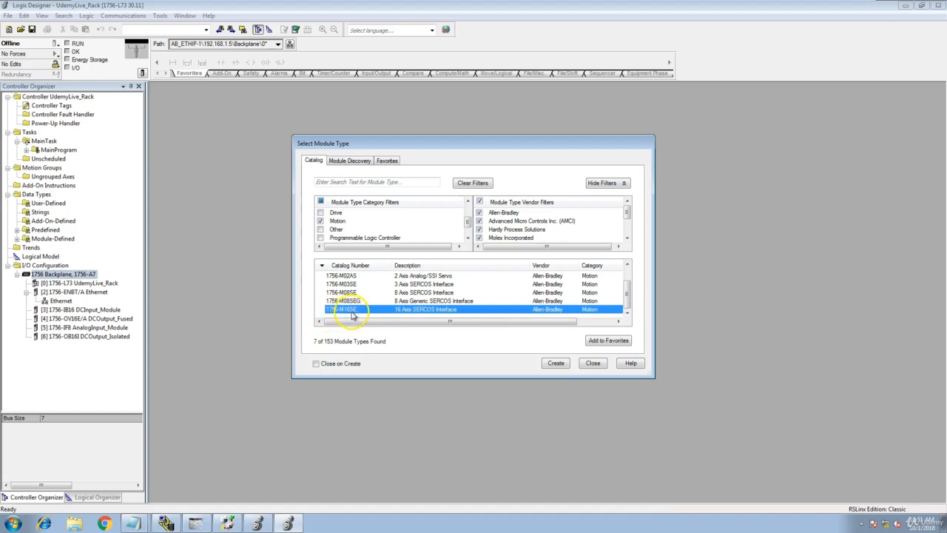
- Retry past the RSLinx Classic Server Busy warning and switch back to the Logix Designer catalogue
{"action": "left_click", "coordinate": [164, 522]}
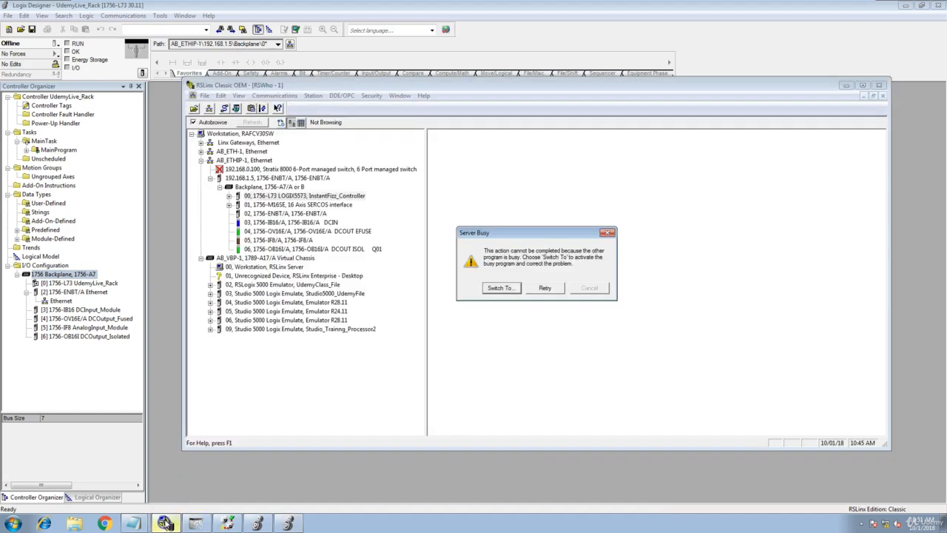
{"action": "left_click", "coordinate": [542, 289]}
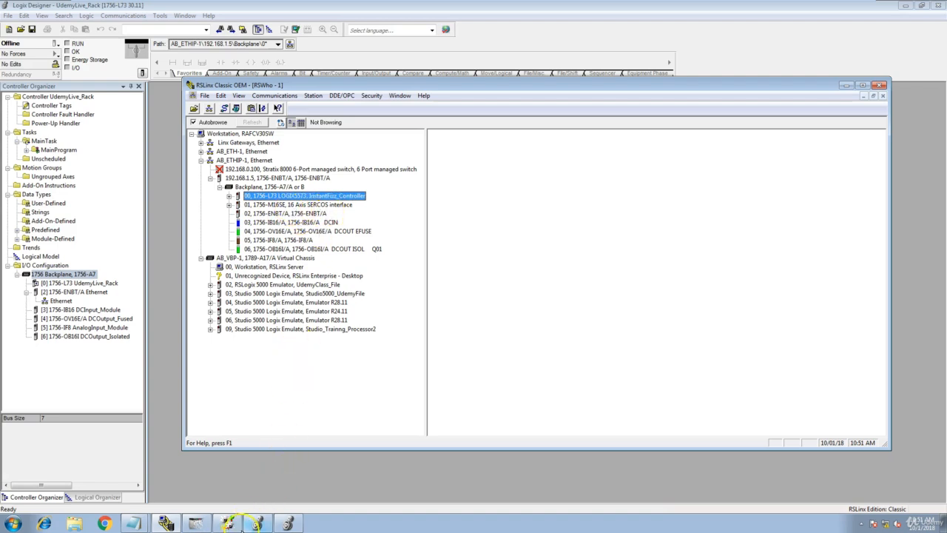
{"action": "left_click", "coordinate": [288, 518]}
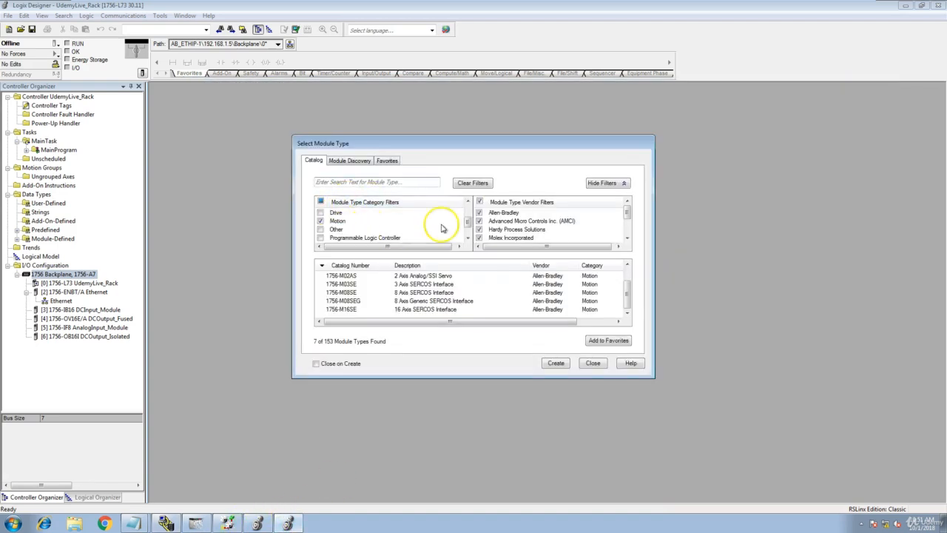
- Create the 1756-M16SE module in slot 1, naming it SercosComm_Card
{"action": "left_click", "coordinate": [345, 309]}
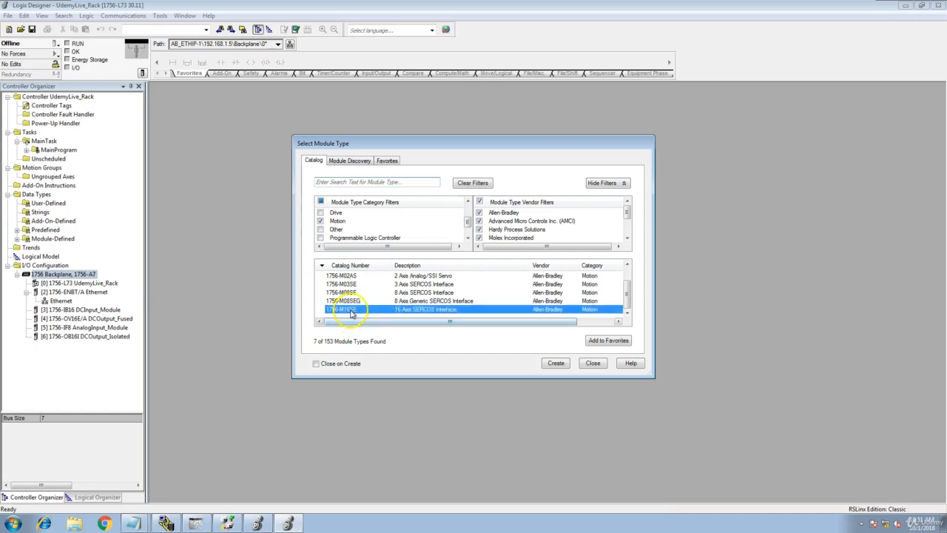
{"action": "left_click", "coordinate": [555, 363]}
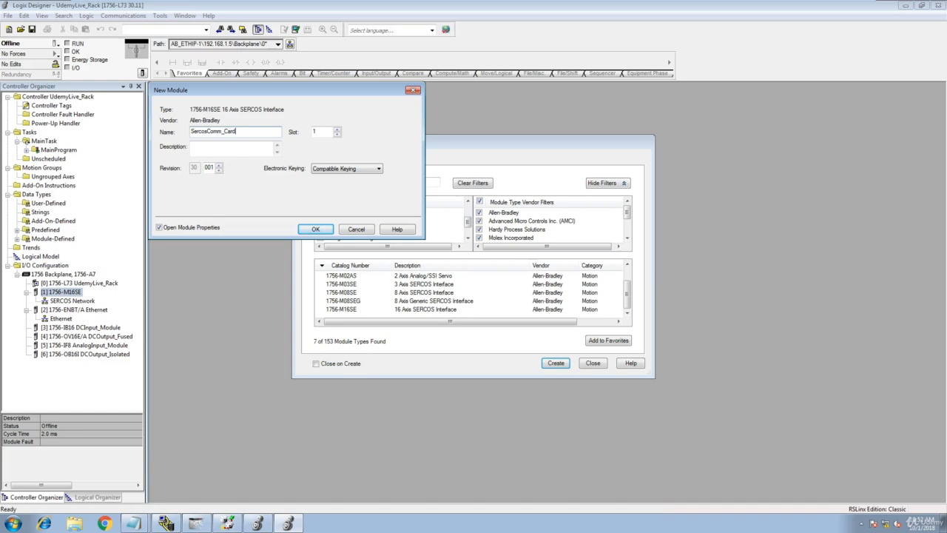
- Confirm SercosComm_Card, review its SERCOS Interface, Module Info, Backplane and General pages, and accept
{"action": "left_click", "coordinate": [317, 229]}
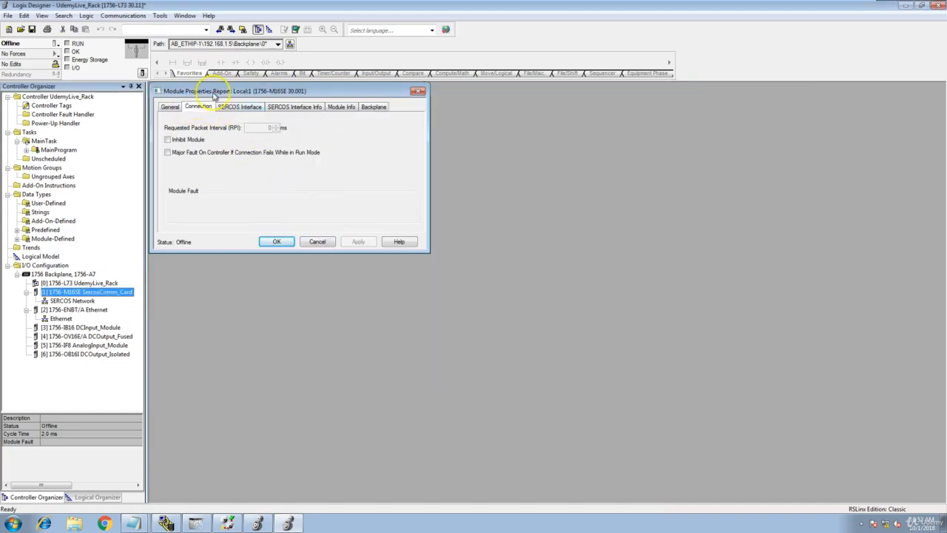
{"action": "left_click_drag", "start_coordinate": [200, 88], "coordinate": [390, 190]}
{"action": "left_click", "coordinate": [435, 210]}
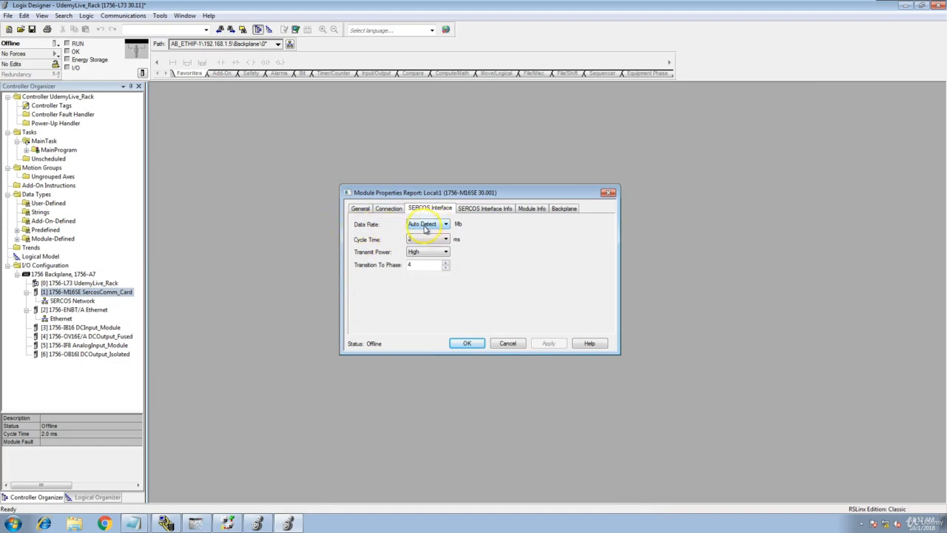
{"action": "left_click", "coordinate": [481, 210]}
{"action": "left_click", "coordinate": [534, 210]}
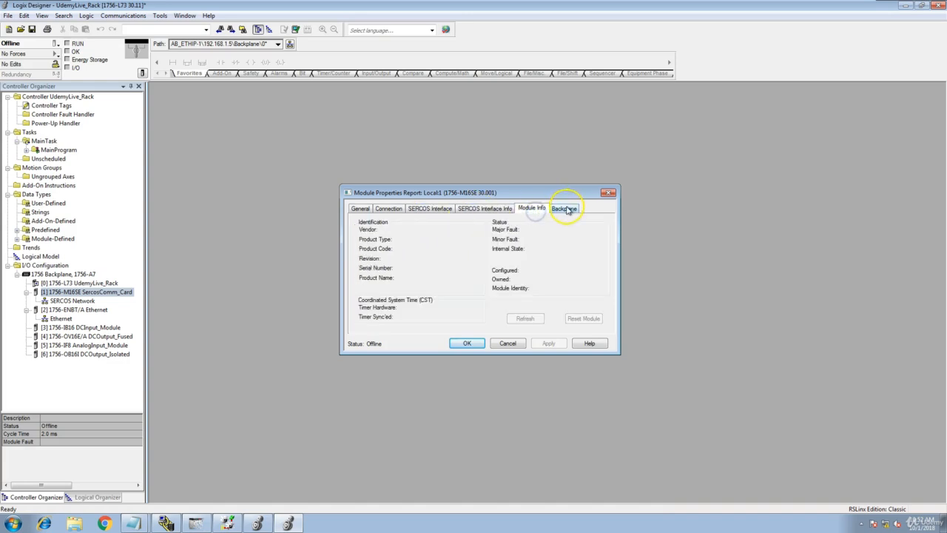
{"action": "left_click", "coordinate": [564, 209]}
{"action": "left_click", "coordinate": [360, 209]}
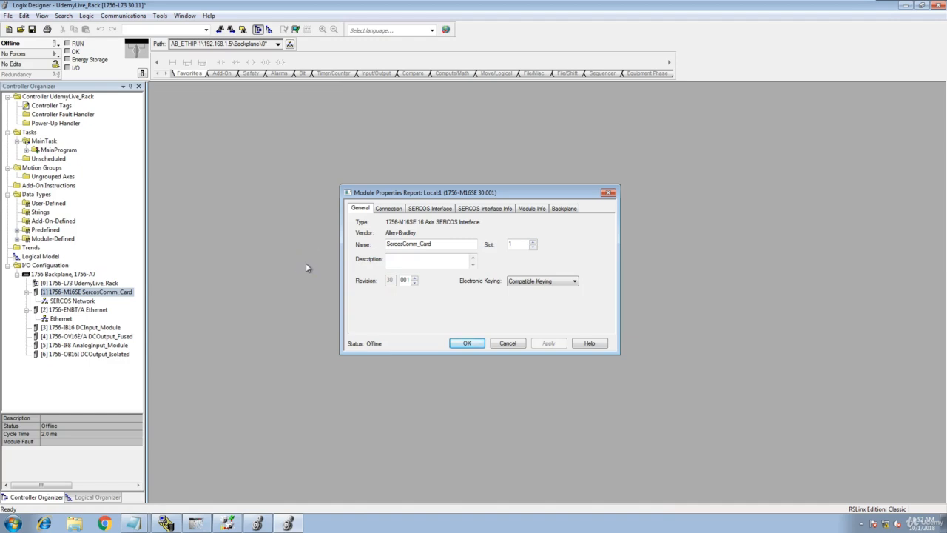
{"action": "left_click", "coordinate": [468, 343]}
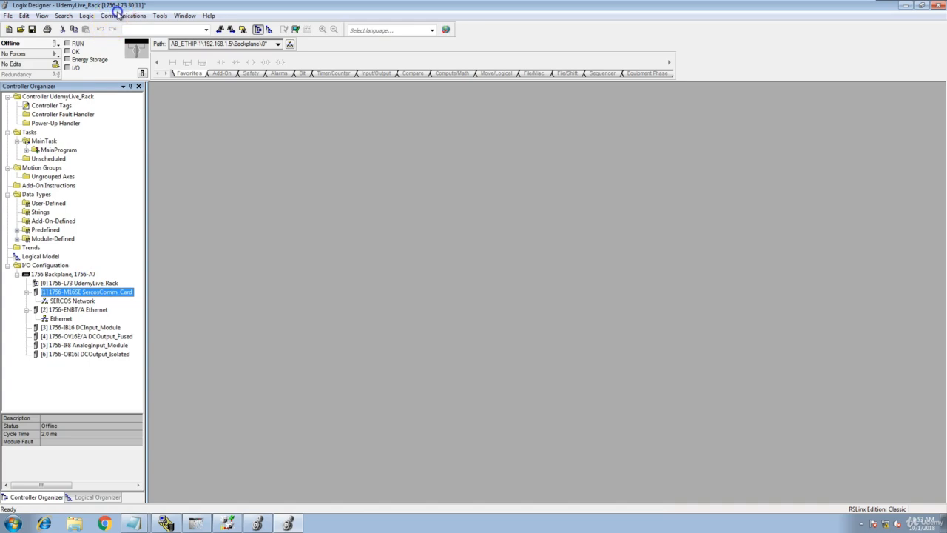
- Download the updated project via Communications > Download and return the controller to Remote Run
{"action": "left_click", "coordinate": [117, 12]}
{"action": "left_click", "coordinate": [117, 72]}
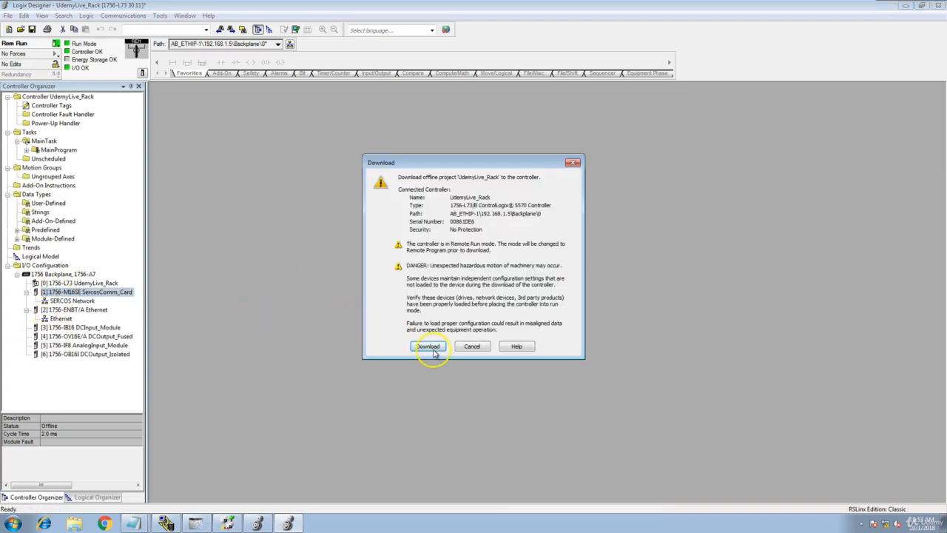
{"action": "left_click", "coordinate": [434, 352]}
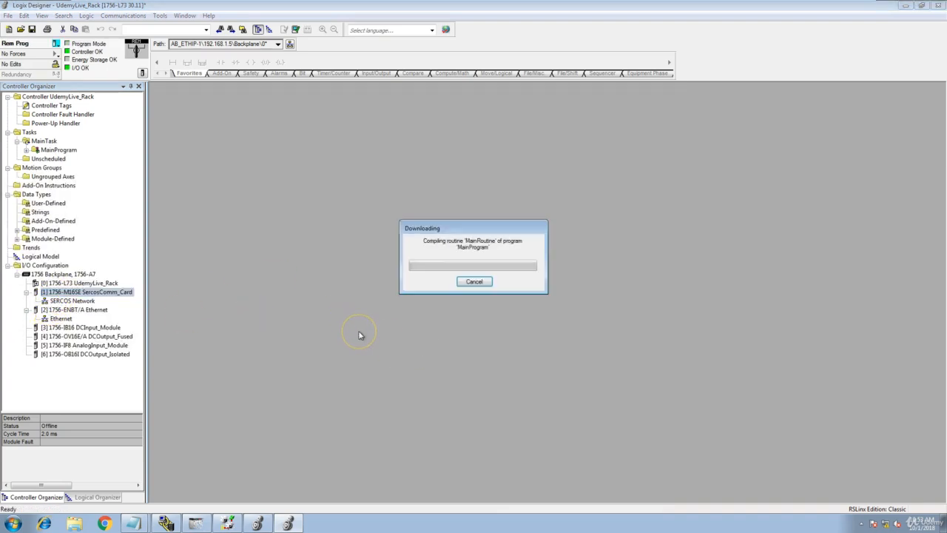
{"action": "left_click", "coordinate": [337, 322]}
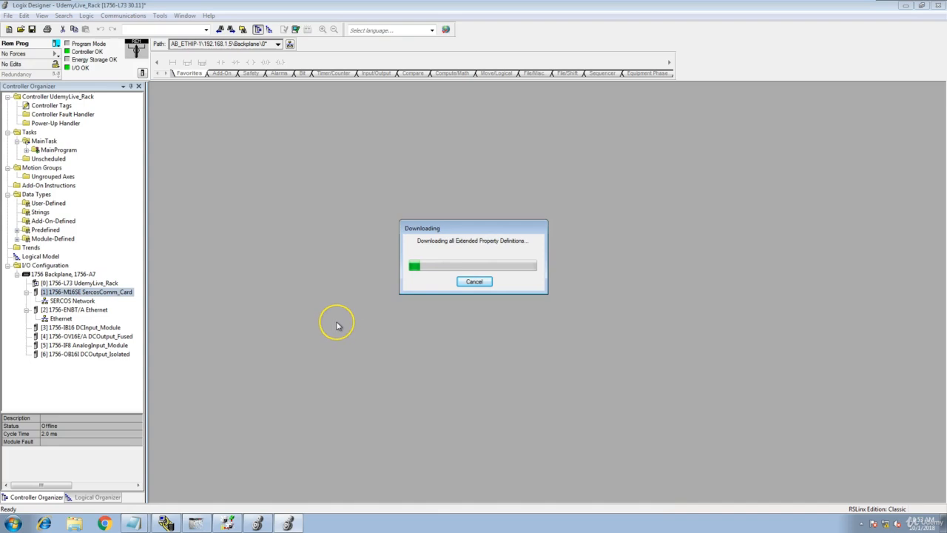
{"action": "left_click", "coordinate": [330, 320]}
{"action": "left_click", "coordinate": [323, 312]}
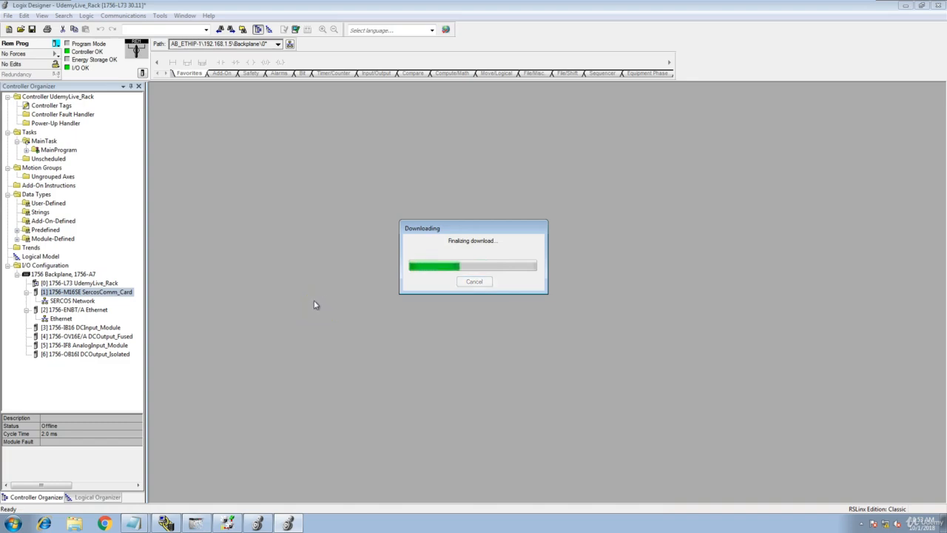
{"action": "left_click", "coordinate": [504, 320]}
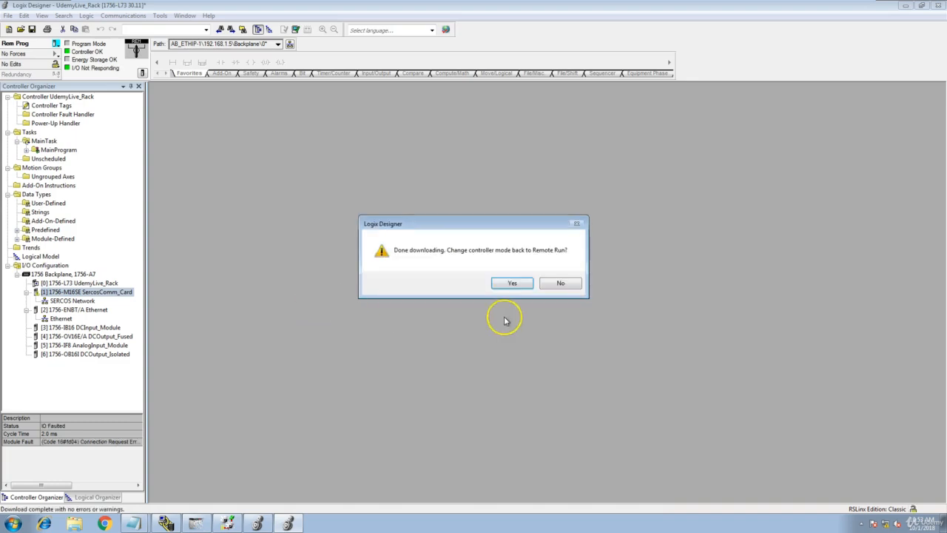
{"action": "left_click", "coordinate": [512, 283]}
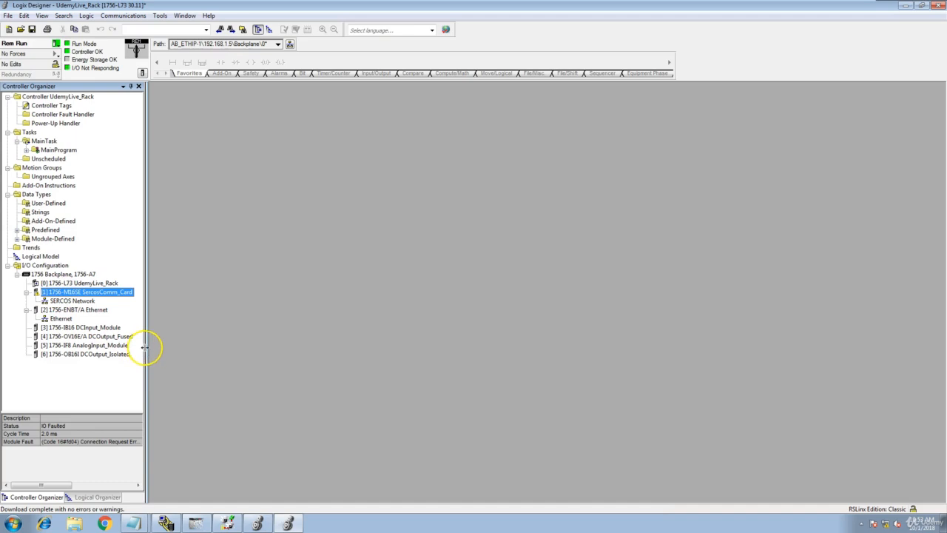
- Widen the Controller Organizer to read SercosComm_Card's 'No CST master detected' fault
{"action": "left_click_drag", "start_coordinate": [145, 347], "coordinate": [196, 346]}
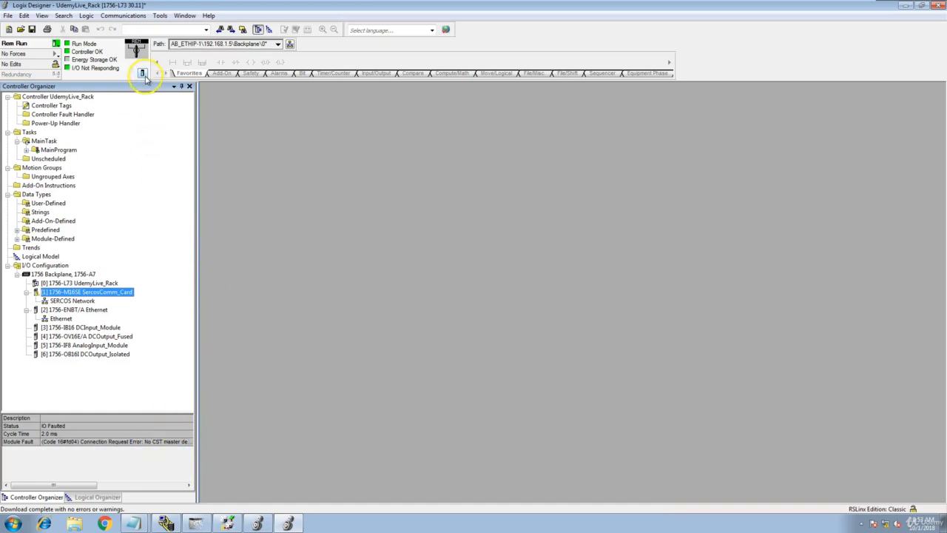
- Enable time synchronization on the UdemyLive_Rack controller's Date/Time tab and apply it
{"action": "left_click", "coordinate": [143, 74]}
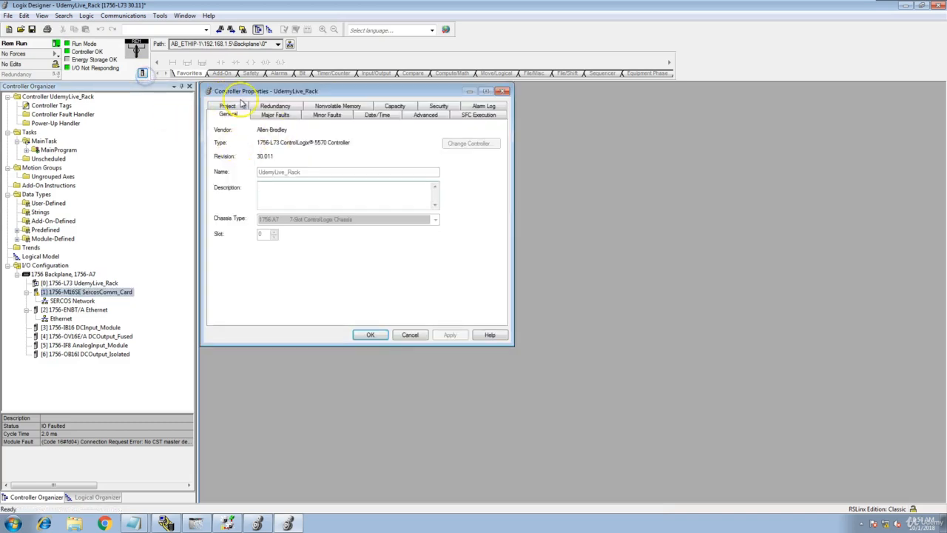
{"action": "left_click_drag", "start_coordinate": [271, 89], "coordinate": [342, 149]}
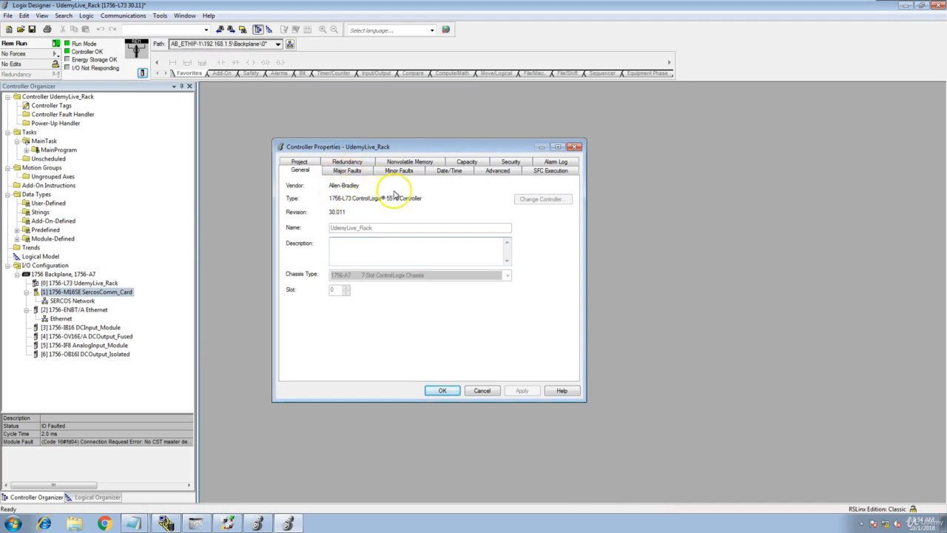
{"action": "left_click", "coordinate": [462, 173]}
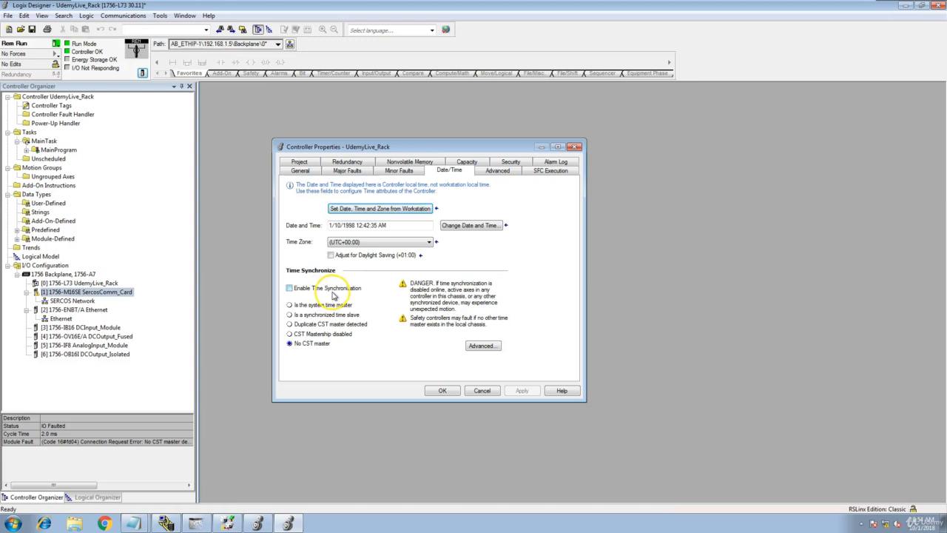
{"action": "left_click", "coordinate": [289, 288]}
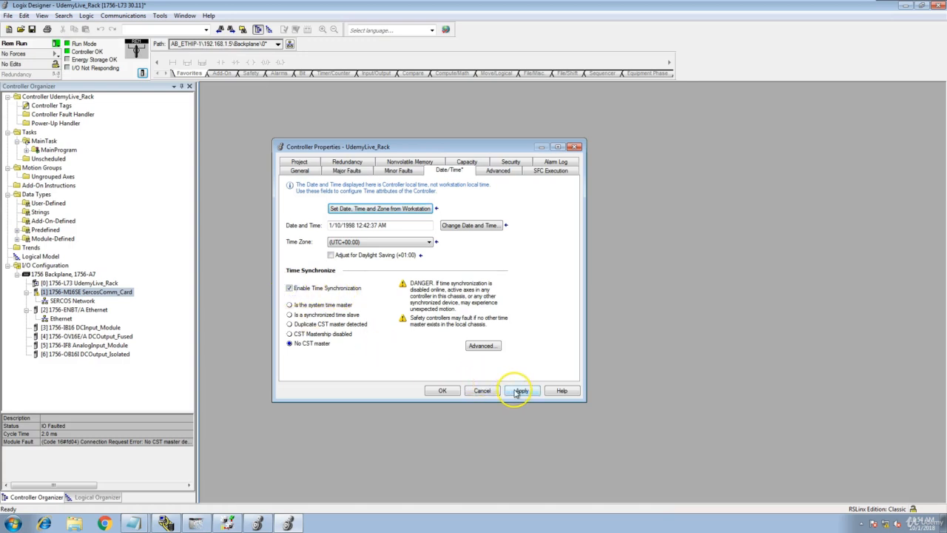
{"action": "left_click", "coordinate": [516, 392]}
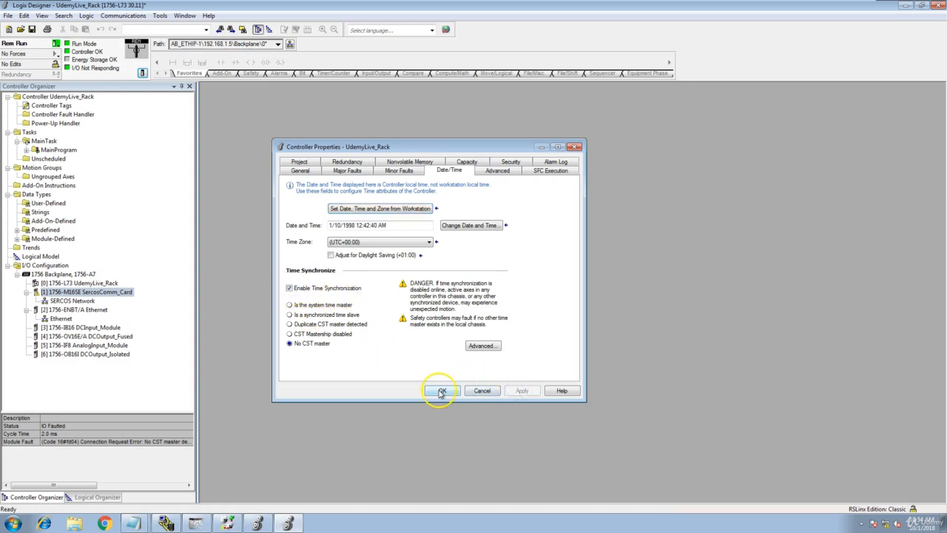
{"action": "left_click", "coordinate": [442, 392]}
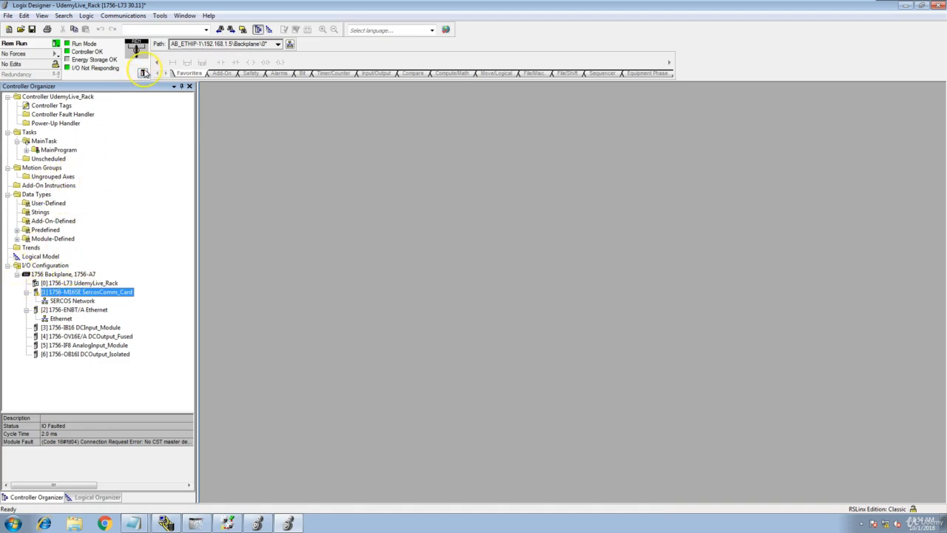
- Reopen Controller Properties to confirm the controller is now the system time master
{"action": "left_click", "coordinate": [143, 72]}
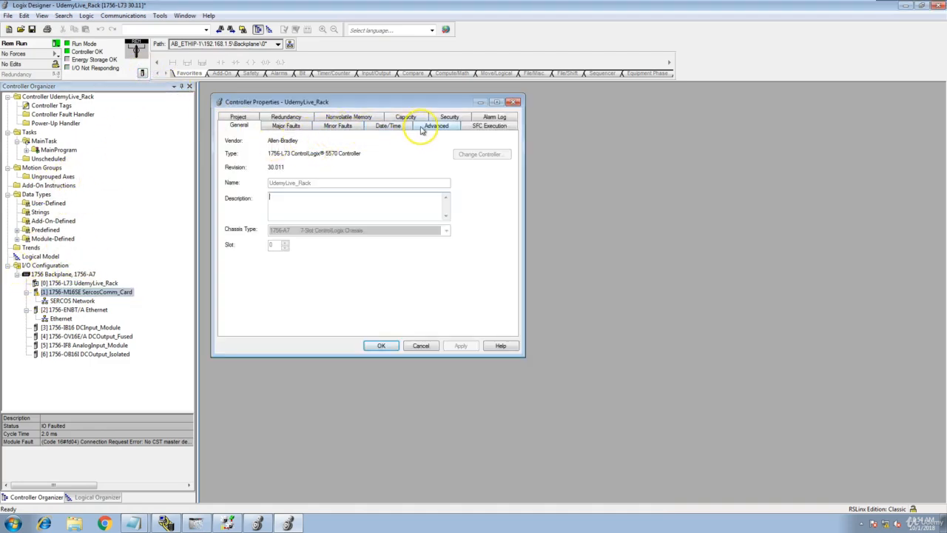
{"action": "left_click", "coordinate": [388, 125]}
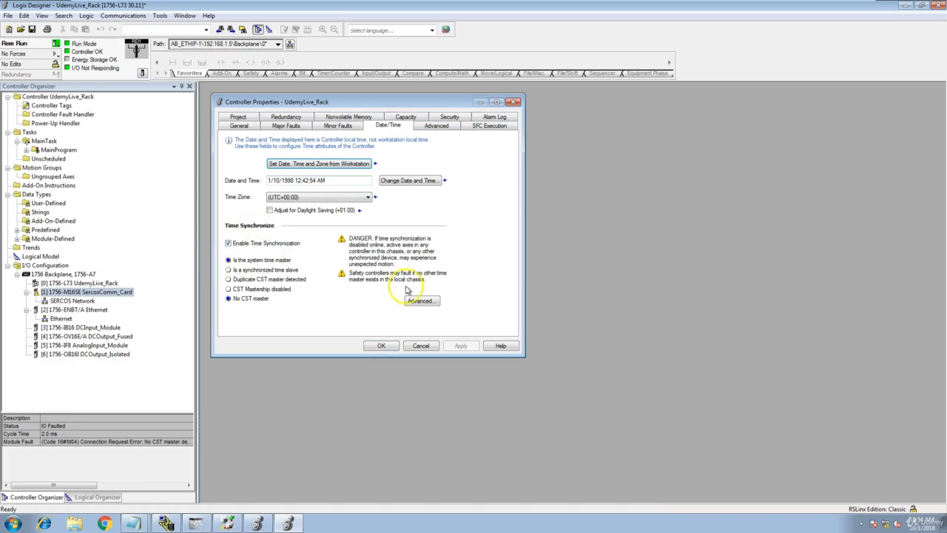
{"action": "left_click", "coordinate": [390, 345]}
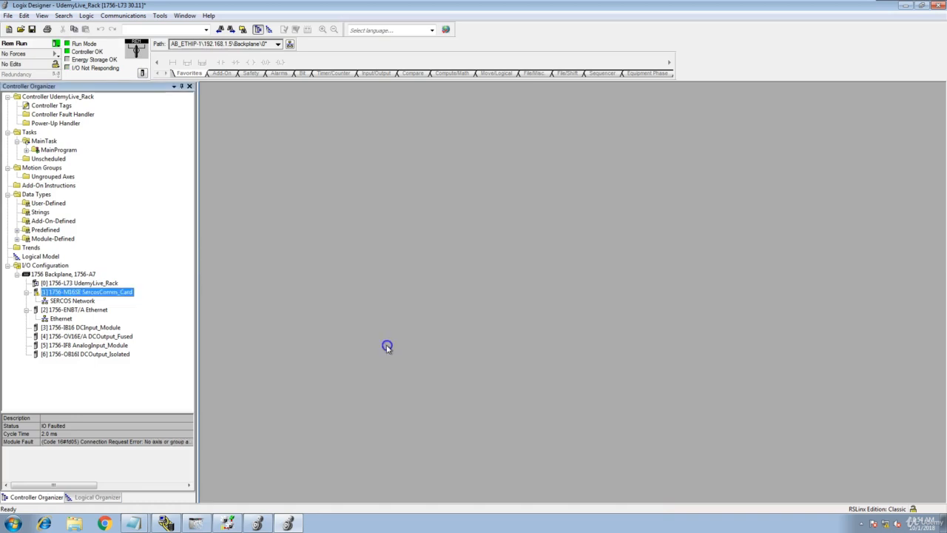
{"action": "left_click", "coordinate": [84, 292]}
{"action": "right_click", "coordinate": [84, 293]}
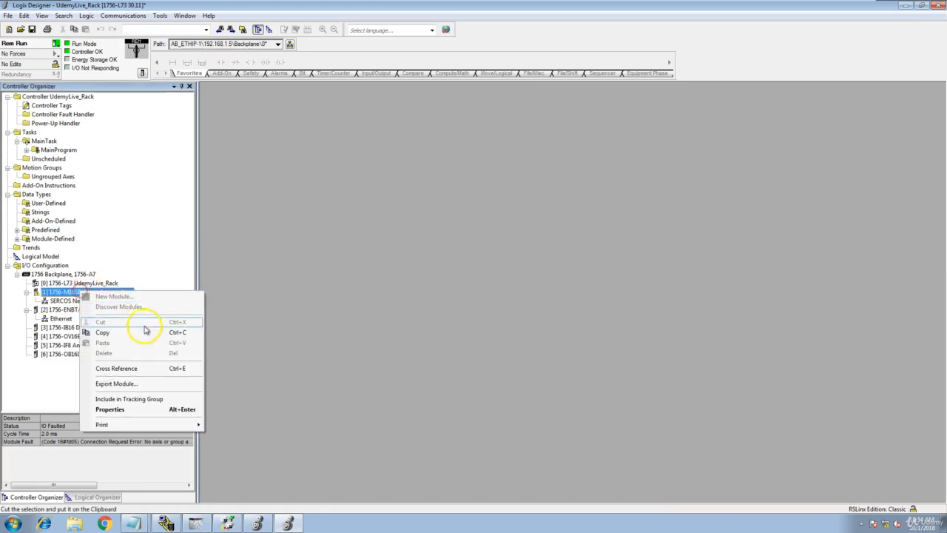
{"action": "left_click", "coordinate": [144, 411]}
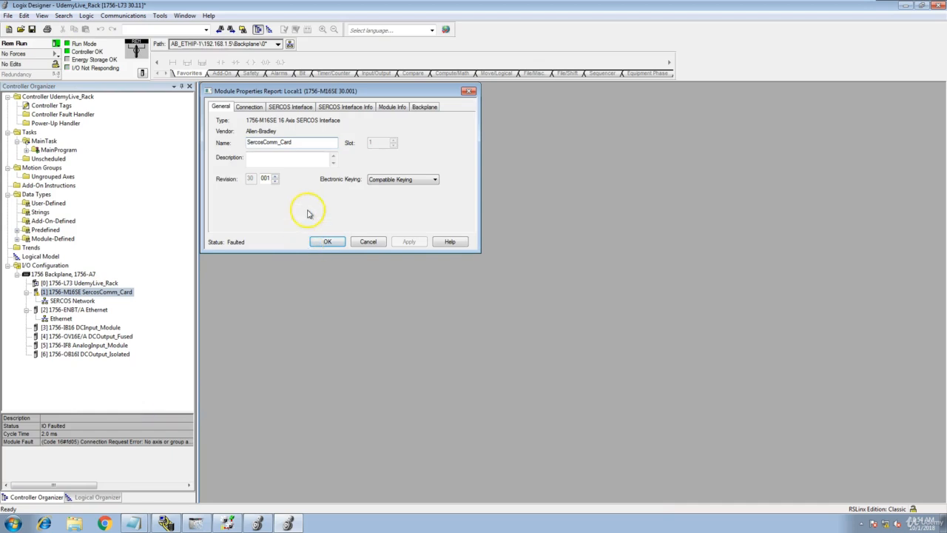
{"action": "left_click", "coordinate": [252, 108]}
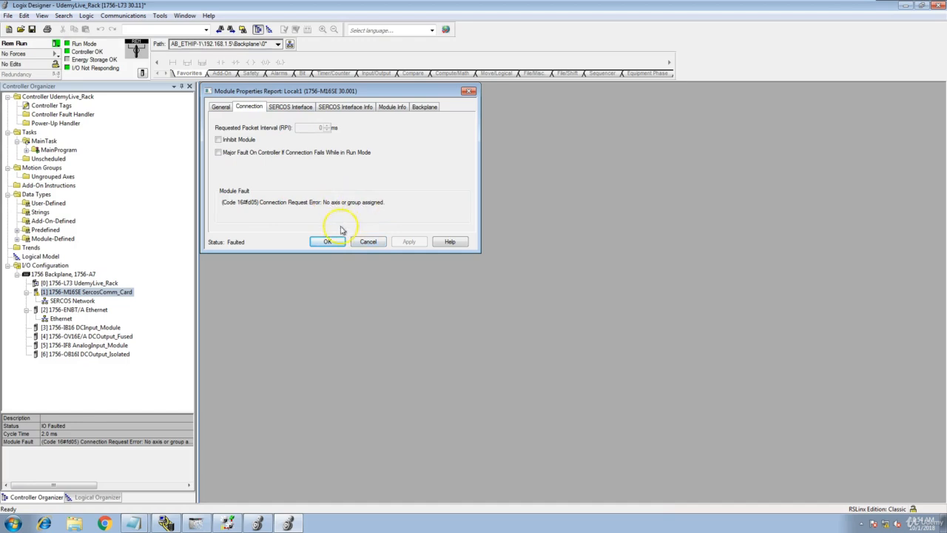
{"action": "left_click", "coordinate": [368, 243]}
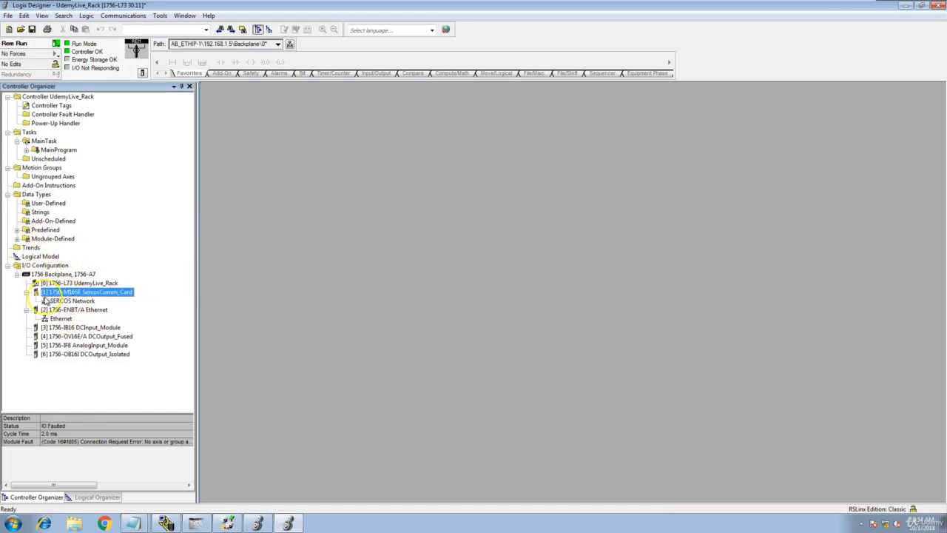
- Check the Motion Groups and Ungrouped Axes menus, then widen the tree to read SercosComm_Card's fault
{"action": "right_click", "coordinate": [38, 168]}
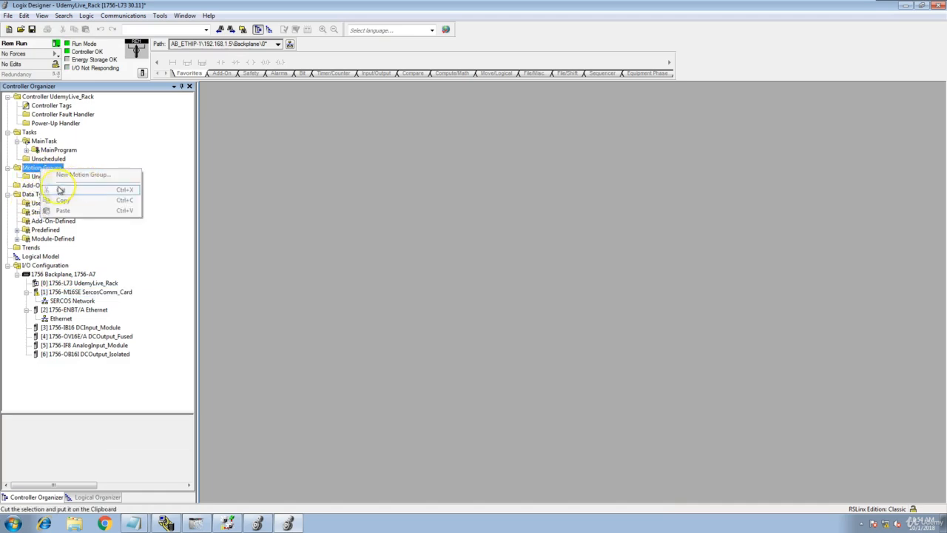
{"action": "left_click", "coordinate": [38, 176]}
{"action": "right_click", "coordinate": [37, 178]}
{"action": "mouse_move", "coordinate": [38, 179]}
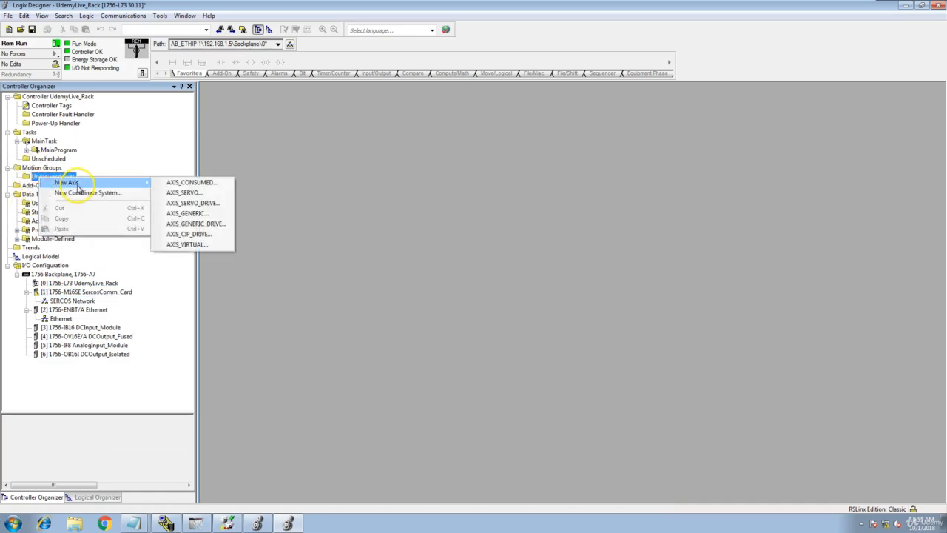
{"action": "right_click", "coordinate": [37, 168]}
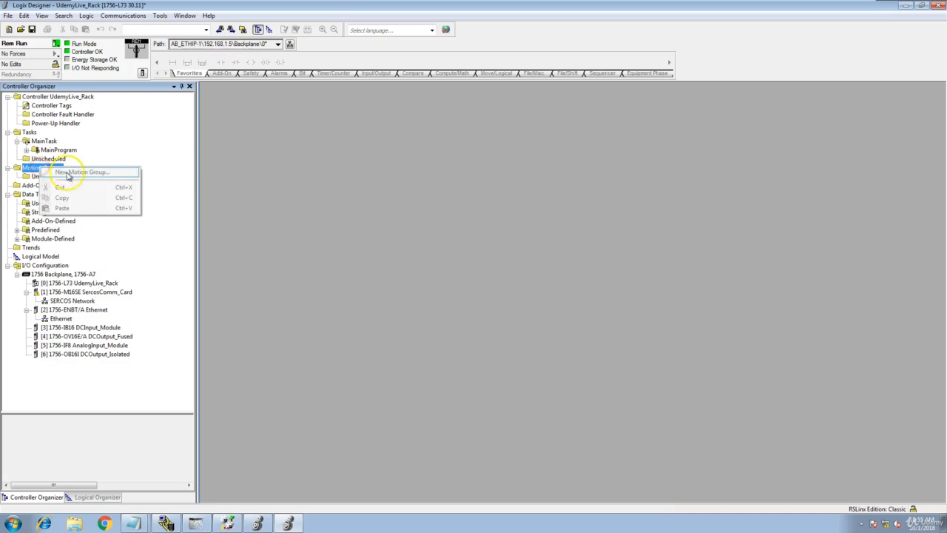
{"action": "left_click", "coordinate": [142, 152]}
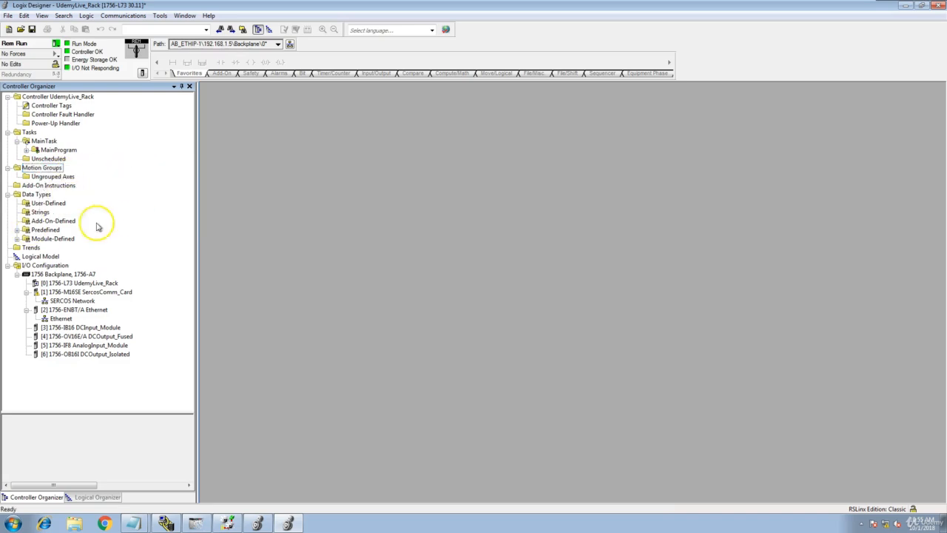
{"action": "left_click", "coordinate": [93, 293]}
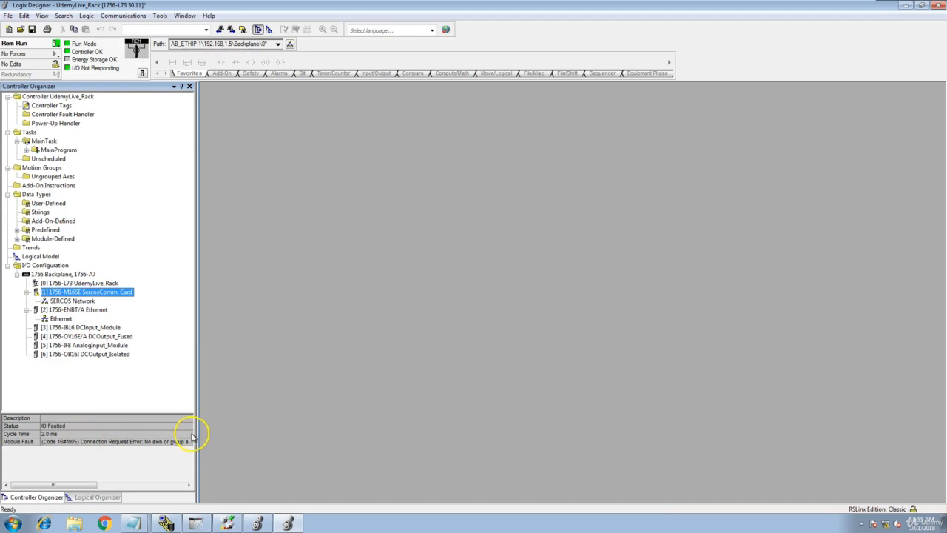
{"action": "left_click_drag", "start_coordinate": [196, 433], "coordinate": [247, 433]}
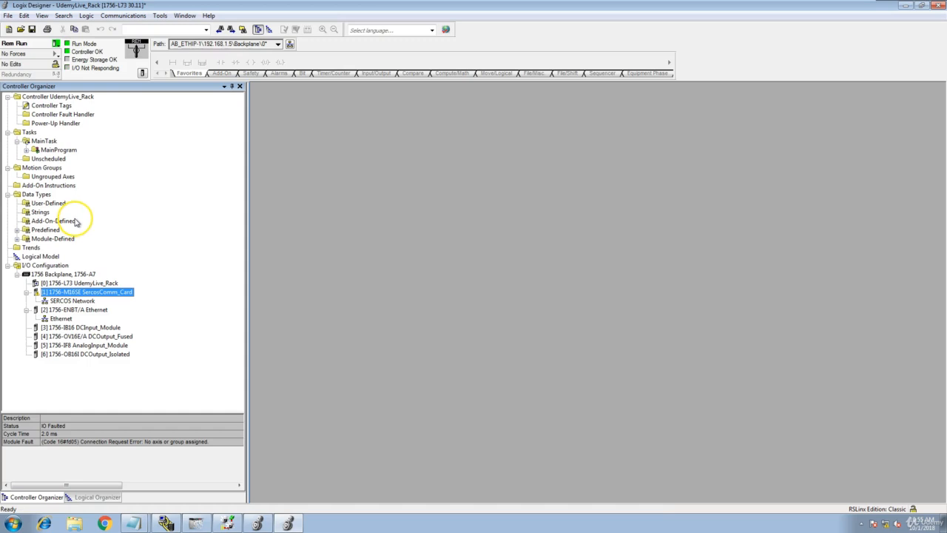
- Go offline and create a new motion group named Motion_Group under Motion Groups
{"action": "left_click", "coordinate": [57, 45]}
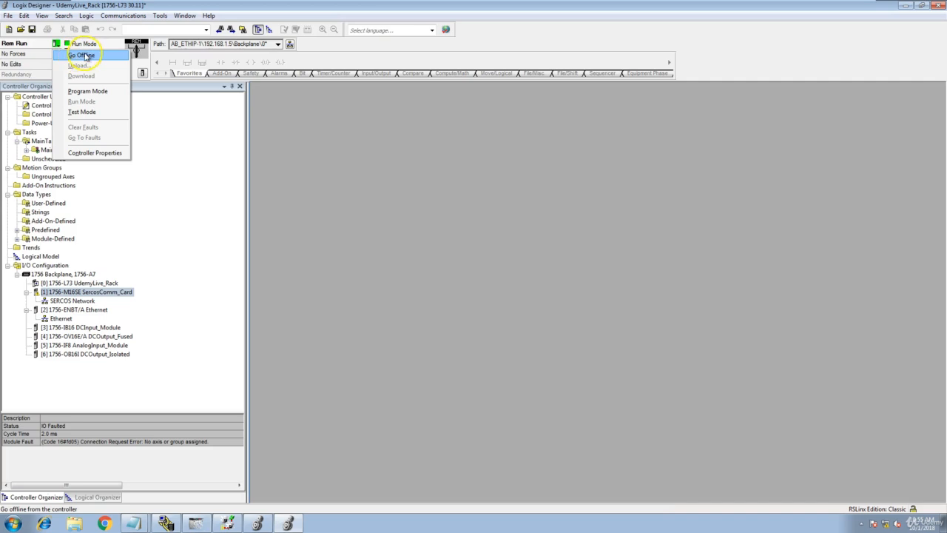
{"action": "left_click", "coordinate": [91, 56]}
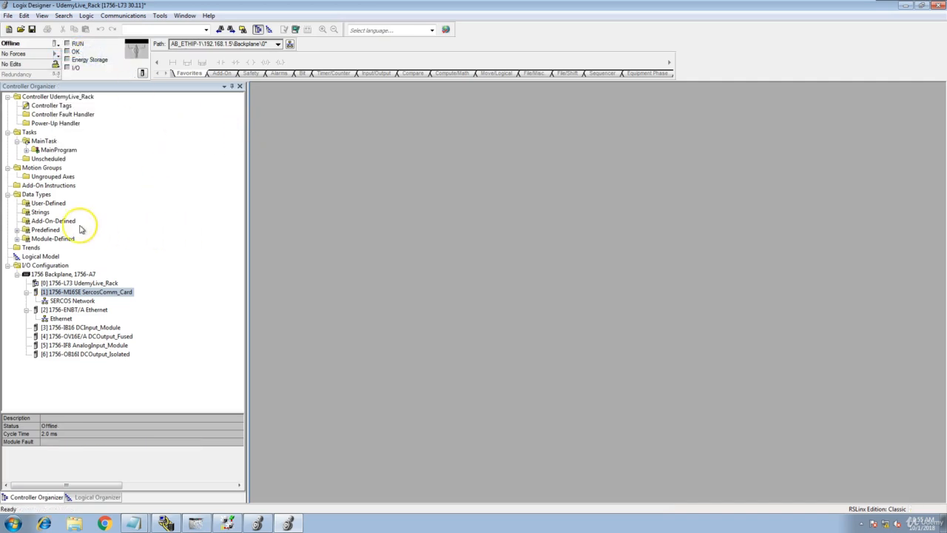
{"action": "left_click", "coordinate": [52, 168]}
{"action": "right_click", "coordinate": [52, 168]}
{"action": "left_click", "coordinate": [89, 170]}
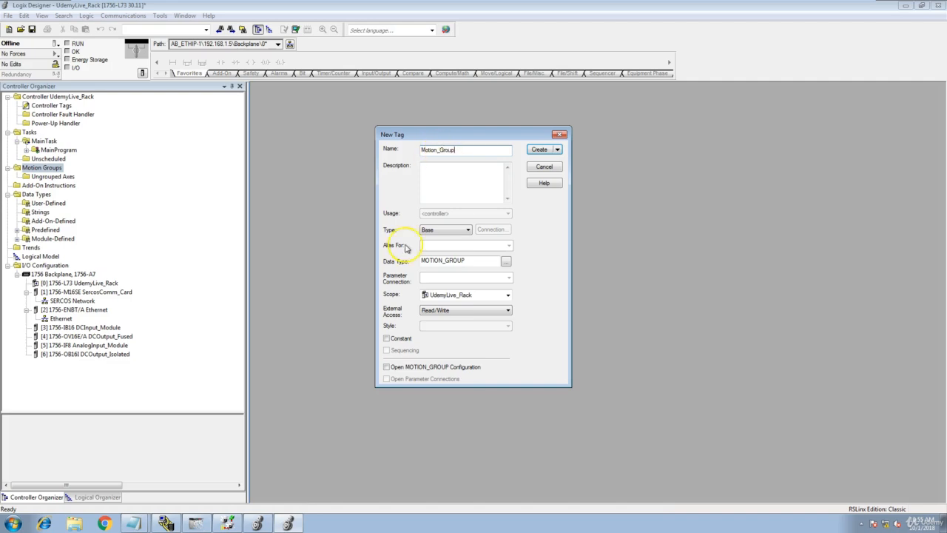
{"action": "left_click", "coordinate": [533, 151]}
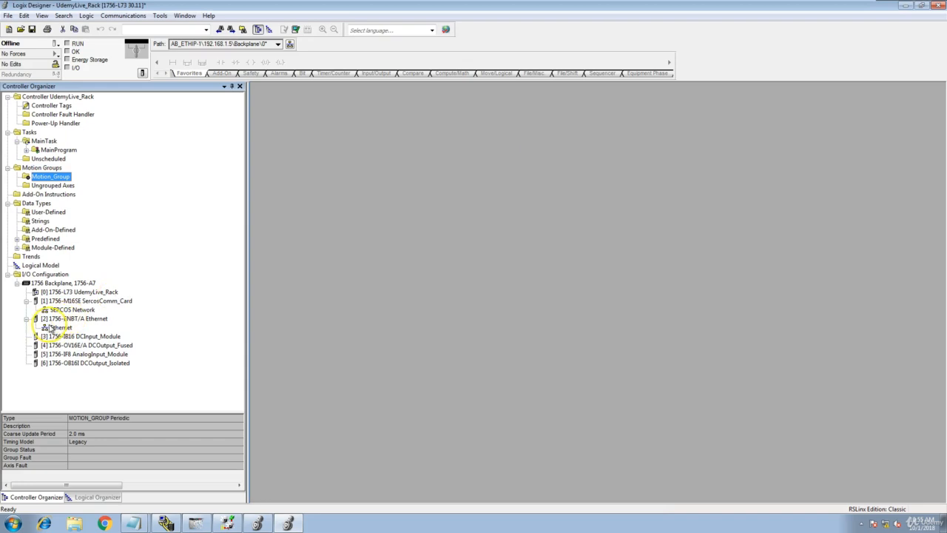
{"action": "double_click", "coordinate": [88, 301]}
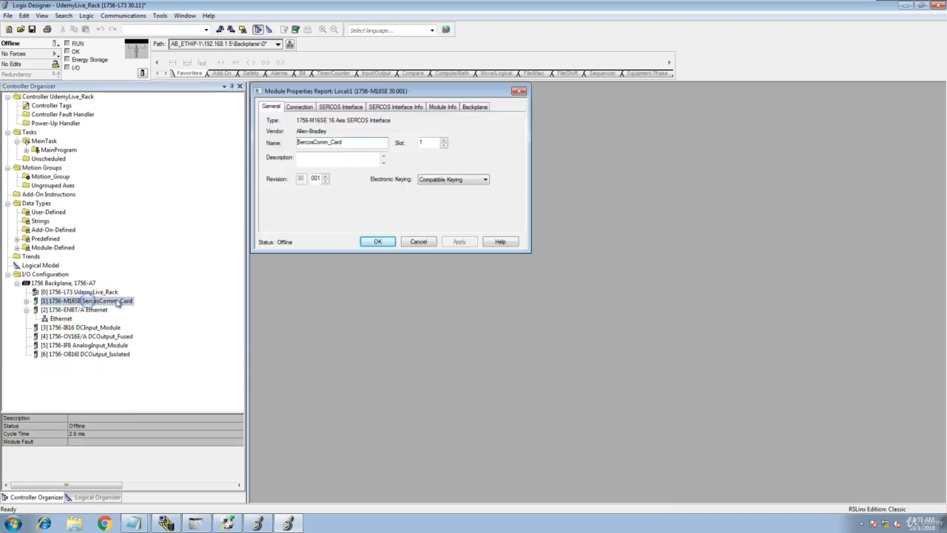
{"action": "left_click", "coordinate": [305, 106]}
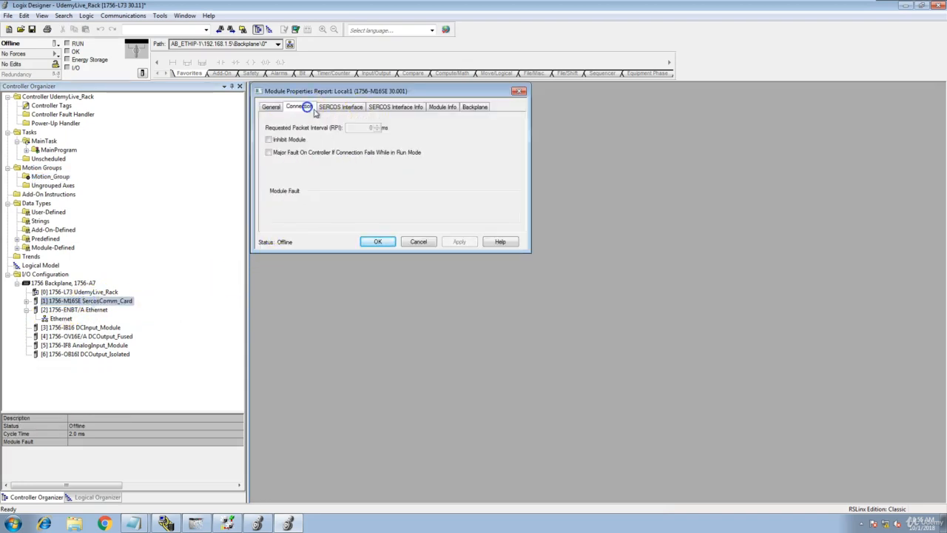
{"action": "left_click", "coordinate": [354, 107]}
{"action": "left_click", "coordinate": [378, 107]}
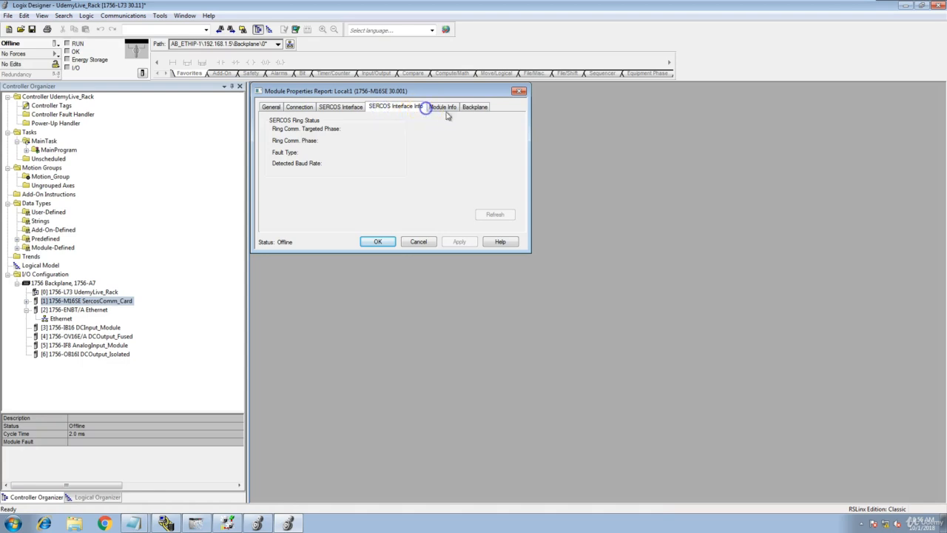
{"action": "left_click", "coordinate": [443, 107]}
{"action": "left_click", "coordinate": [474, 107]}
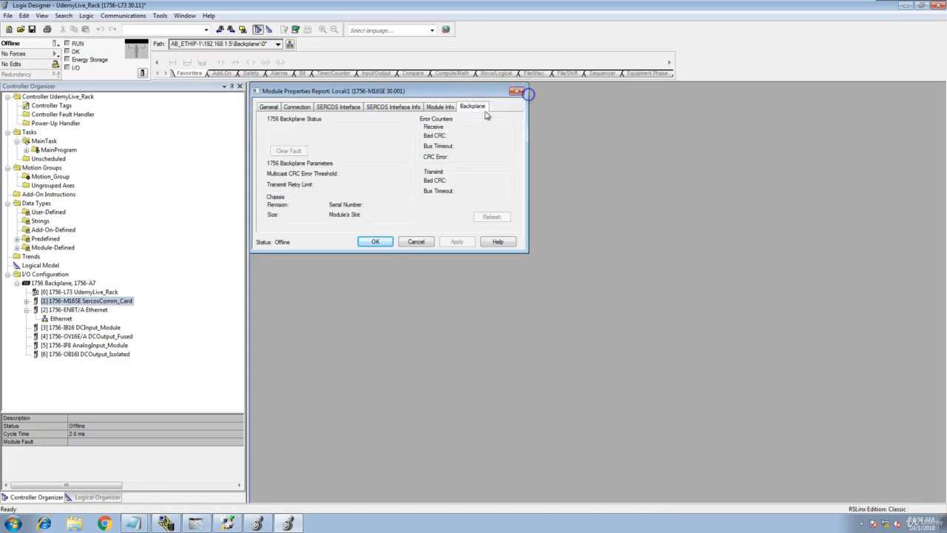
{"action": "left_click", "coordinate": [416, 242]}
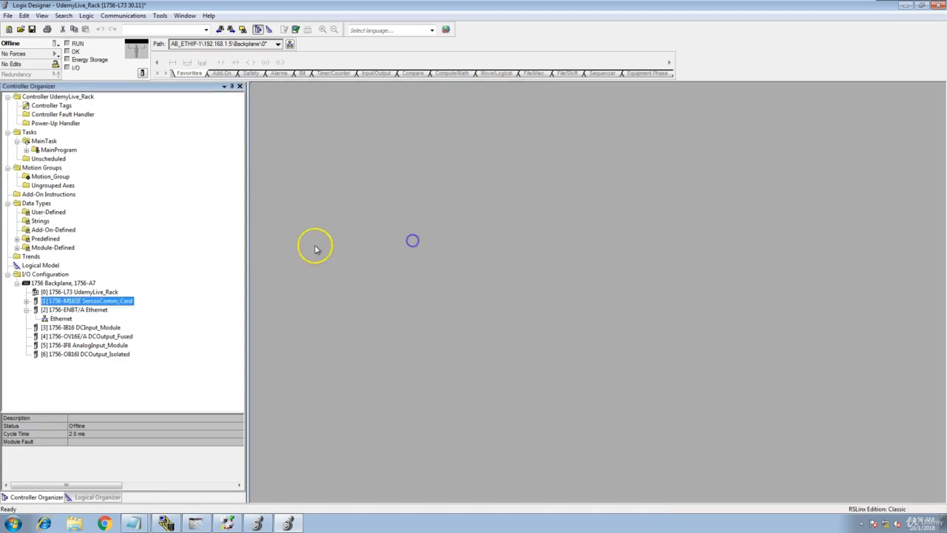
{"action": "double_click", "coordinate": [41, 177]}
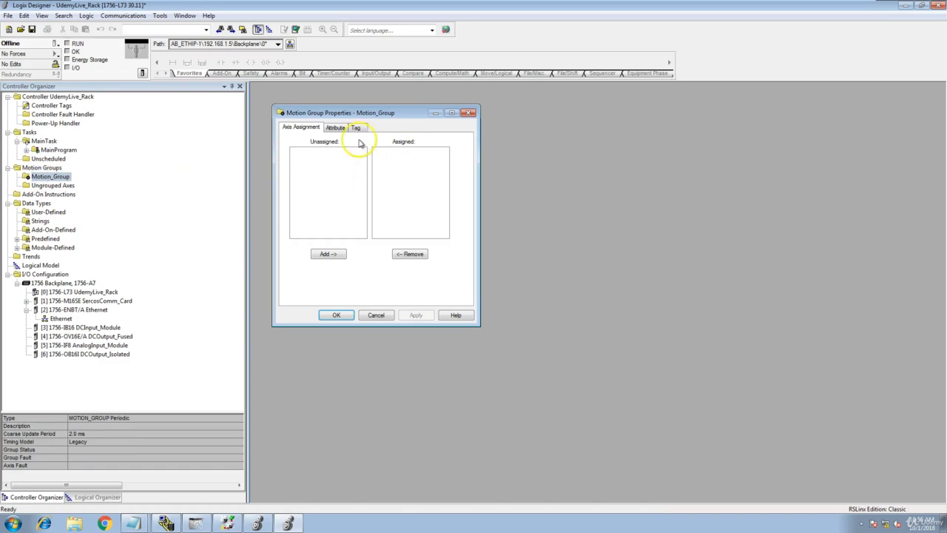
{"action": "left_click", "coordinate": [337, 128]}
{"action": "left_click", "coordinate": [356, 127]}
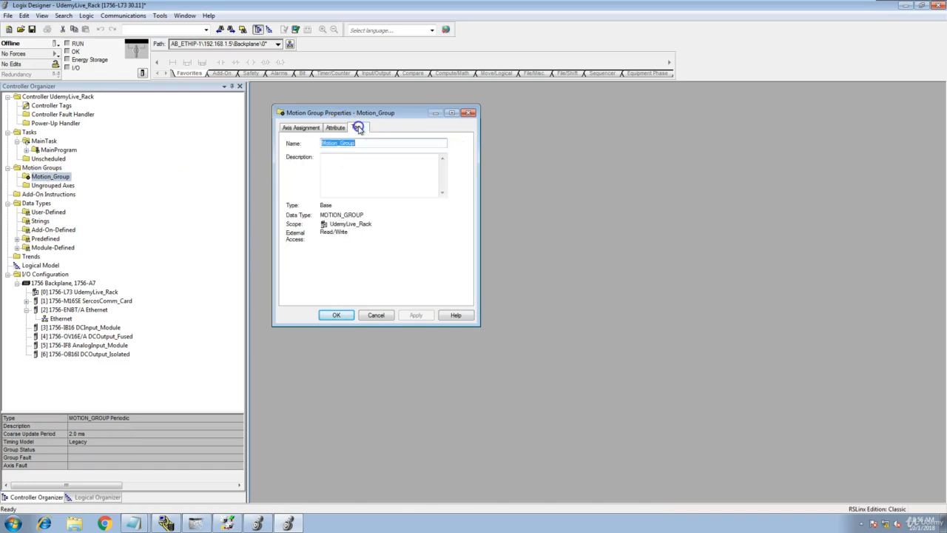
{"action": "left_click", "coordinate": [468, 113]}
- Download the project with Motion_Group to the controller and switch it back to Remote Run
{"action": "left_click", "coordinate": [125, 15]}
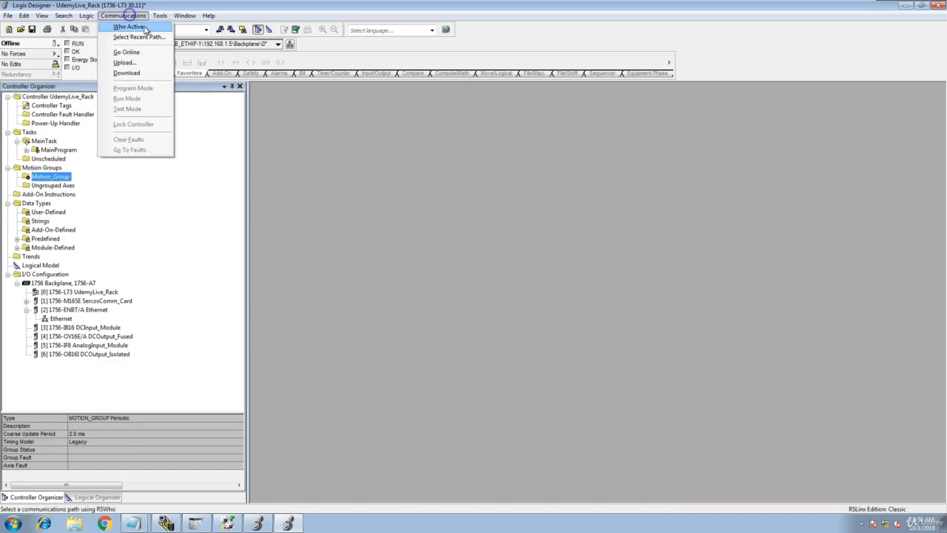
{"action": "left_click", "coordinate": [141, 74]}
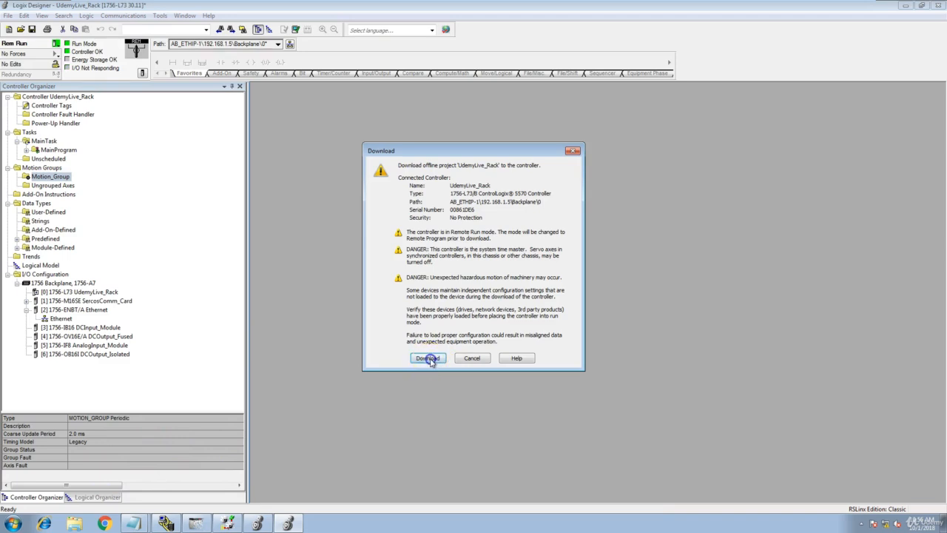
{"action": "left_click", "coordinate": [427, 358]}
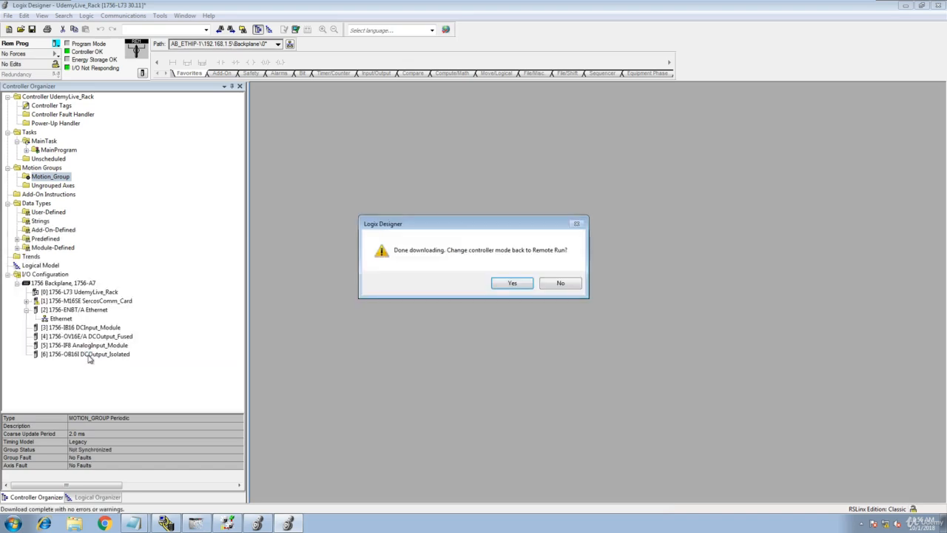
{"action": "left_click", "coordinate": [513, 285]}
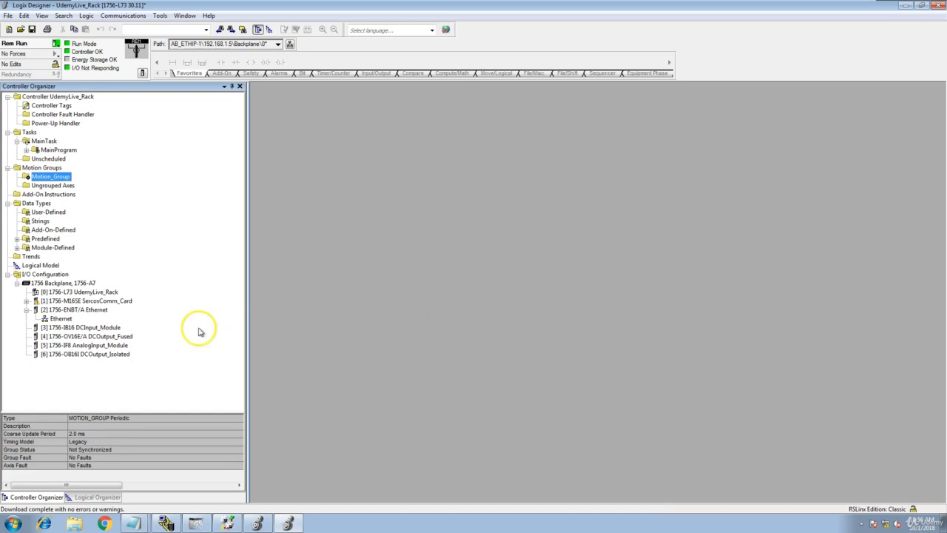
- Select SercosComm_Card and widen the project tree to view its fault status
{"action": "left_click", "coordinate": [108, 301]}
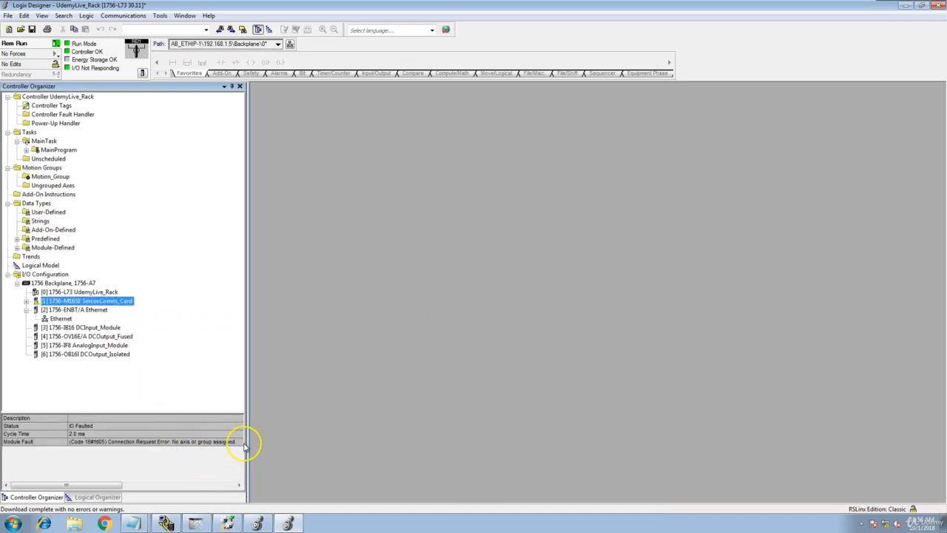
{"action": "left_click_drag", "start_coordinate": [245, 444], "coordinate": [274, 443]}
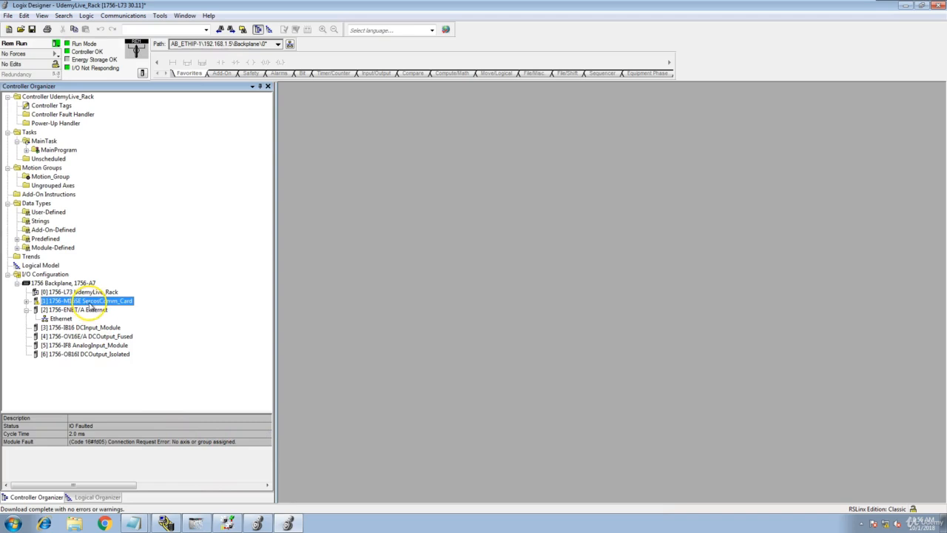
{"action": "left_click", "coordinate": [25, 301]}
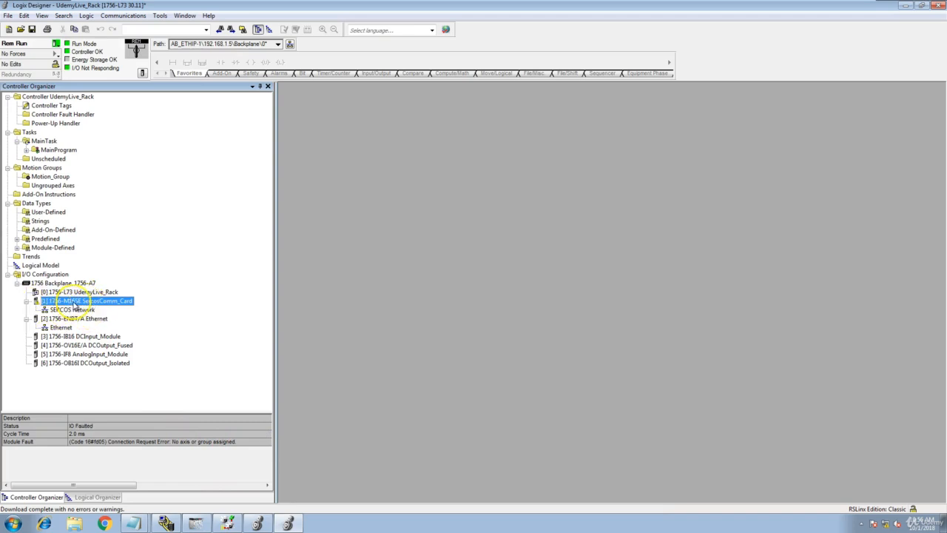
- Review SercosComm_Card's Connection, SERCOS Interface, Ring Status, Module Info and Backplane tabs, then expand its node
{"action": "double_click", "coordinate": [74, 302]}
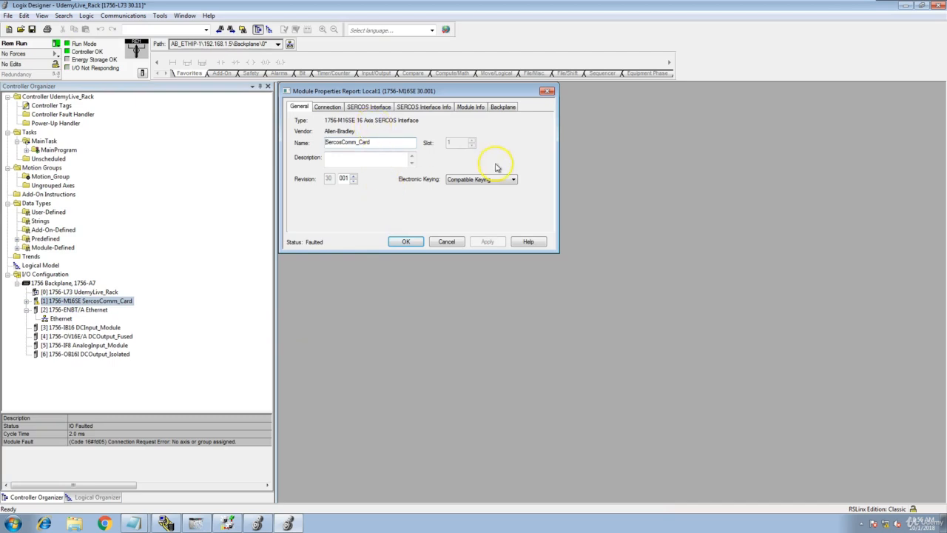
{"action": "left_click", "coordinate": [330, 107]}
{"action": "left_click", "coordinate": [370, 107]}
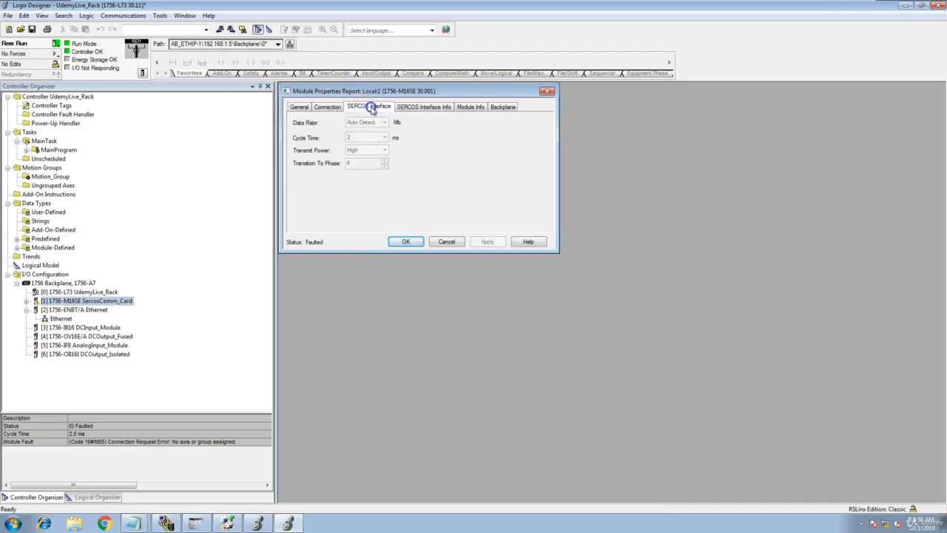
{"action": "left_click", "coordinate": [327, 107]}
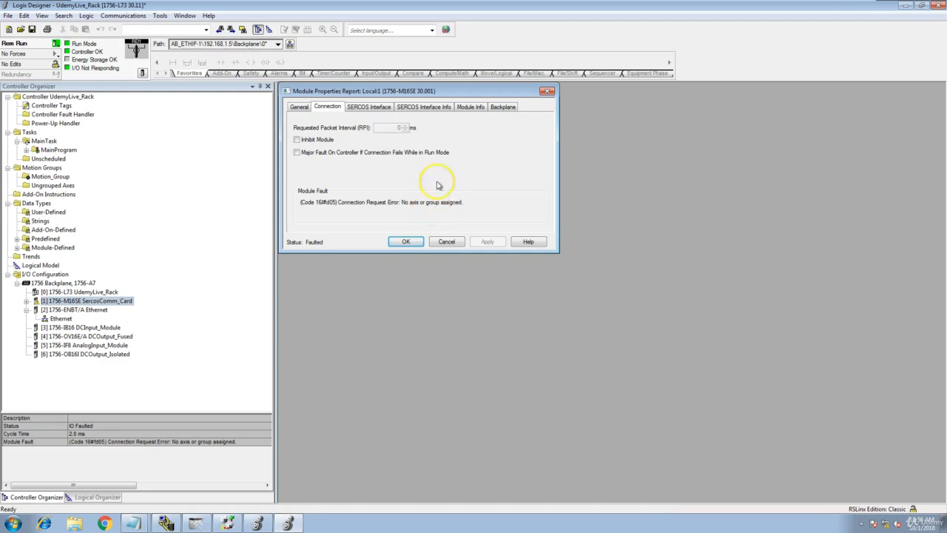
{"action": "left_click", "coordinate": [359, 108]}
{"action": "left_click", "coordinate": [425, 108]}
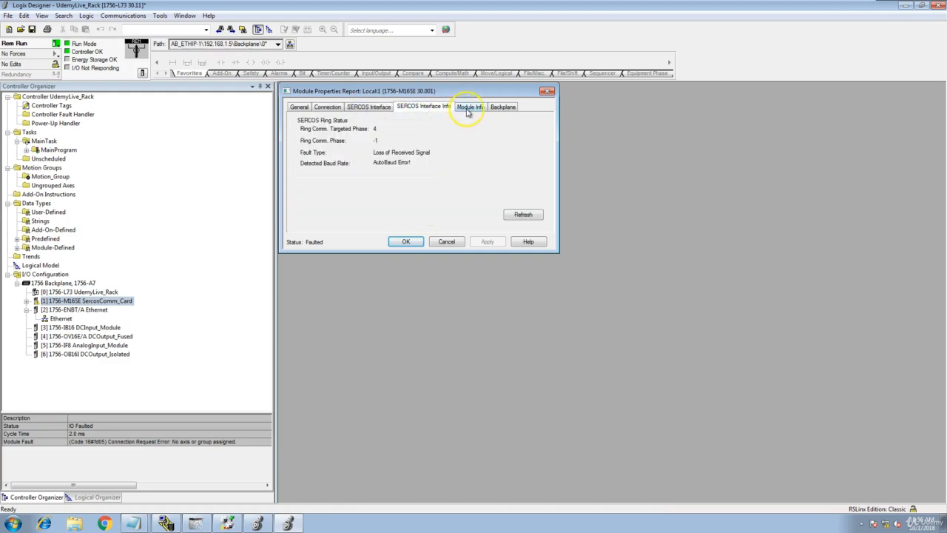
{"action": "left_click", "coordinate": [470, 108]}
{"action": "left_click", "coordinate": [422, 108]}
{"action": "left_click", "coordinate": [507, 108]}
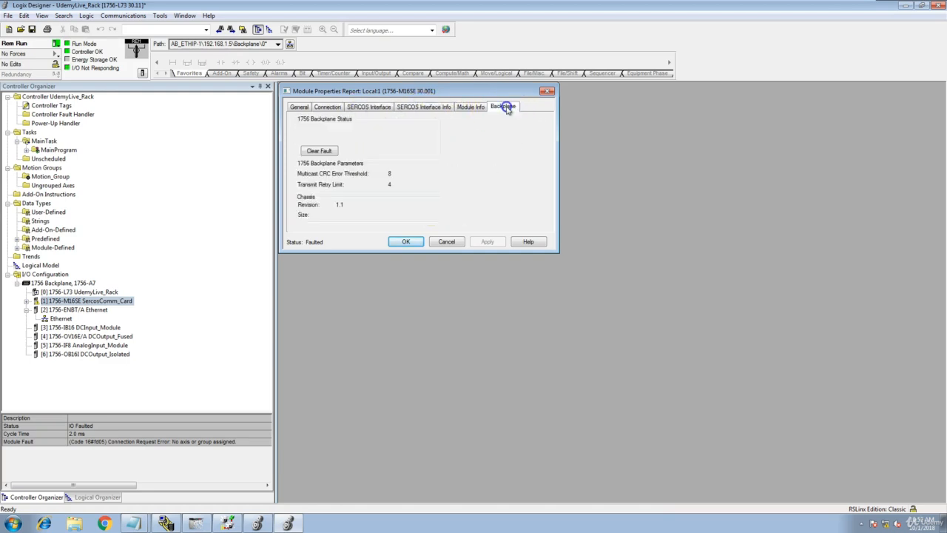
{"action": "left_click", "coordinate": [546, 91]}
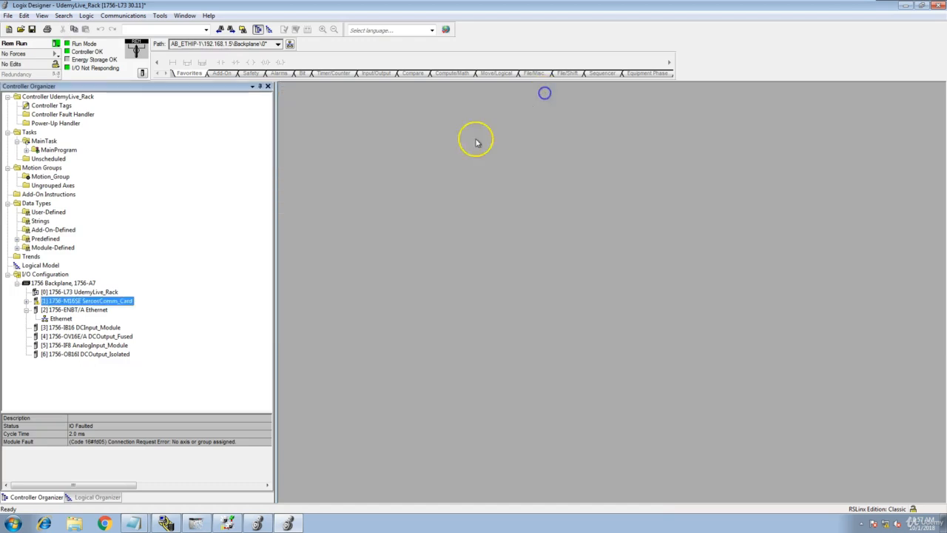
{"action": "left_click", "coordinate": [27, 301]}
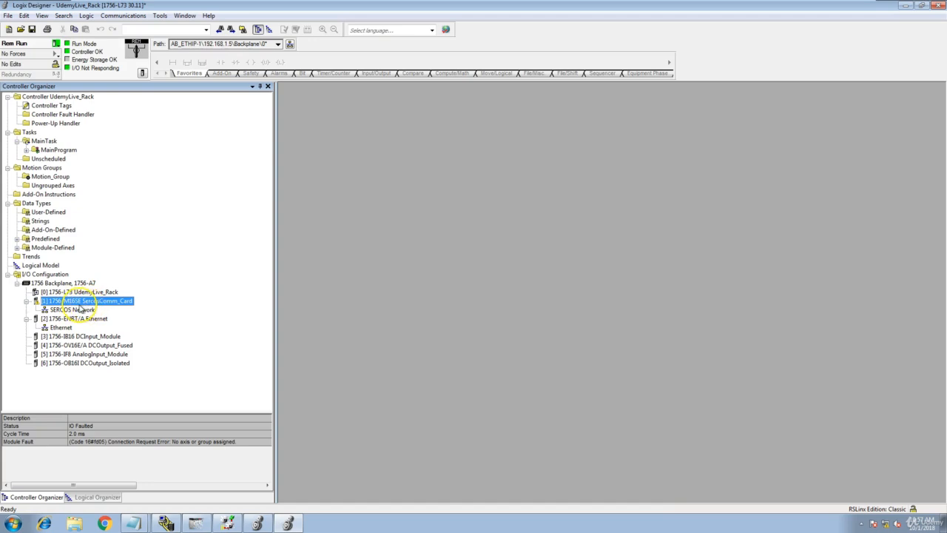
{"action": "left_click", "coordinate": [39, 179]}
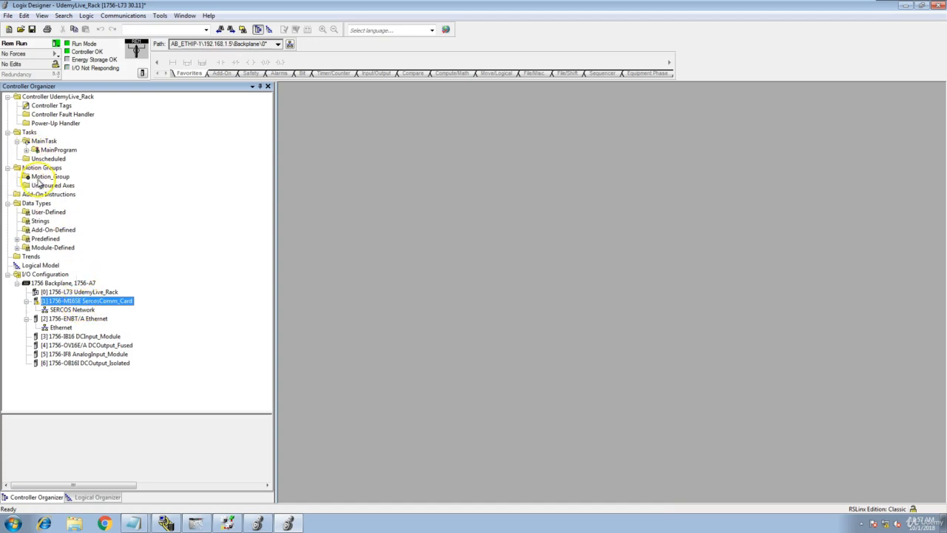
{"action": "right_click", "coordinate": [65, 180]}
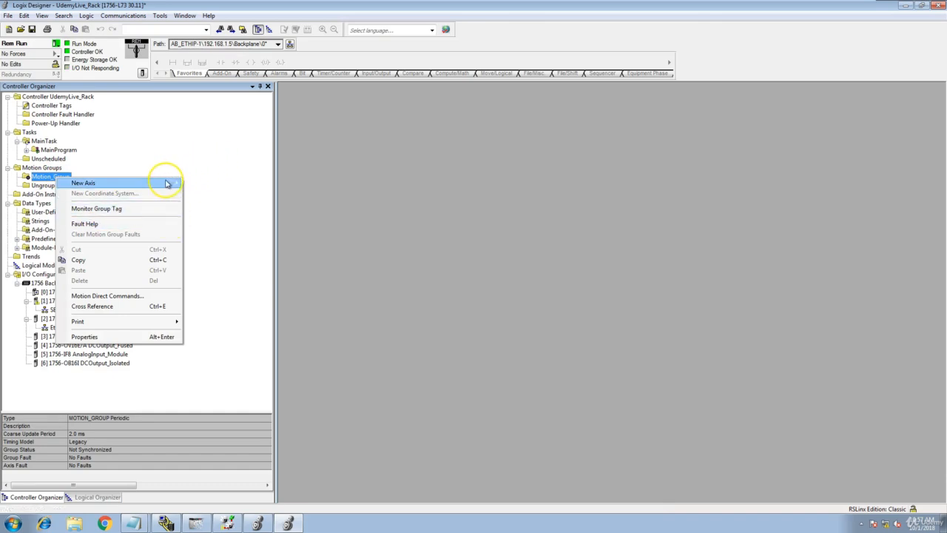
{"action": "left_click", "coordinate": [148, 164]}
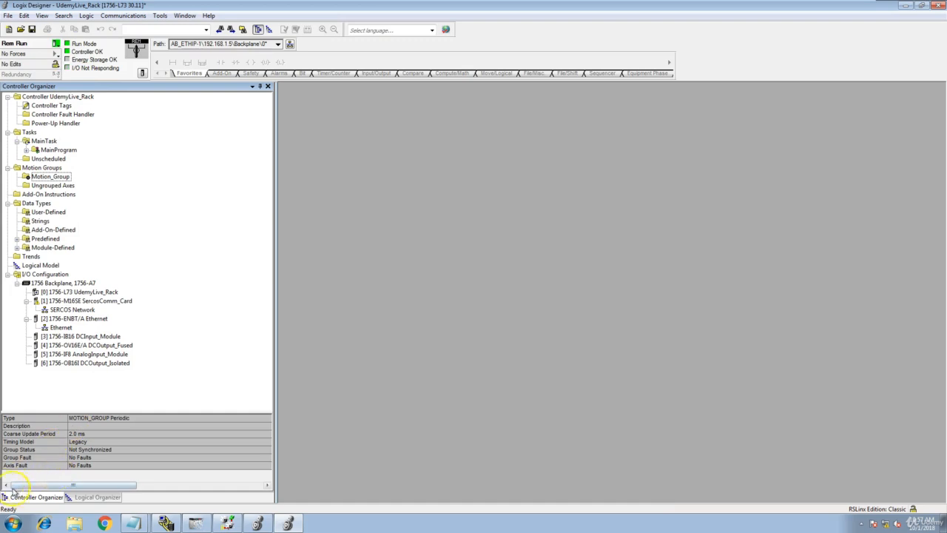
{"action": "left_click", "coordinate": [60, 300]}
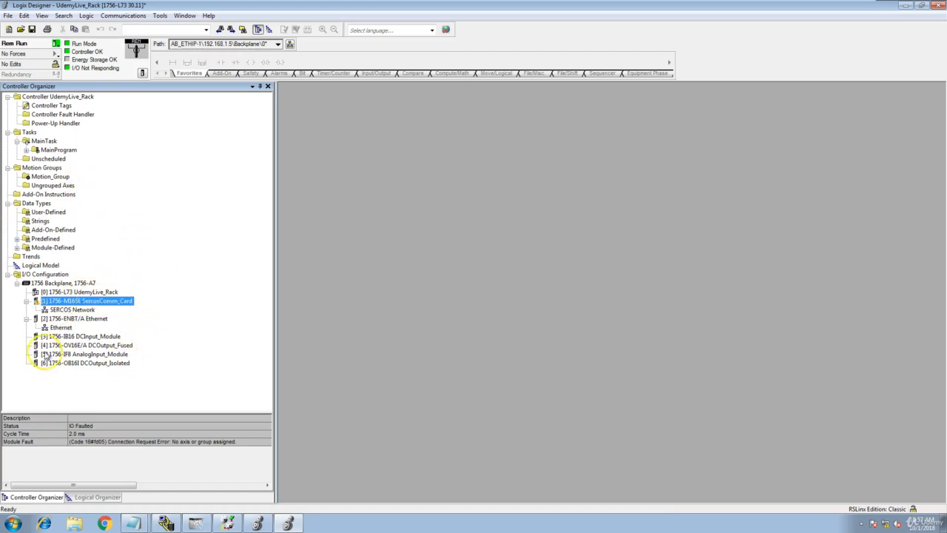
{"action": "left_click", "coordinate": [79, 364]}
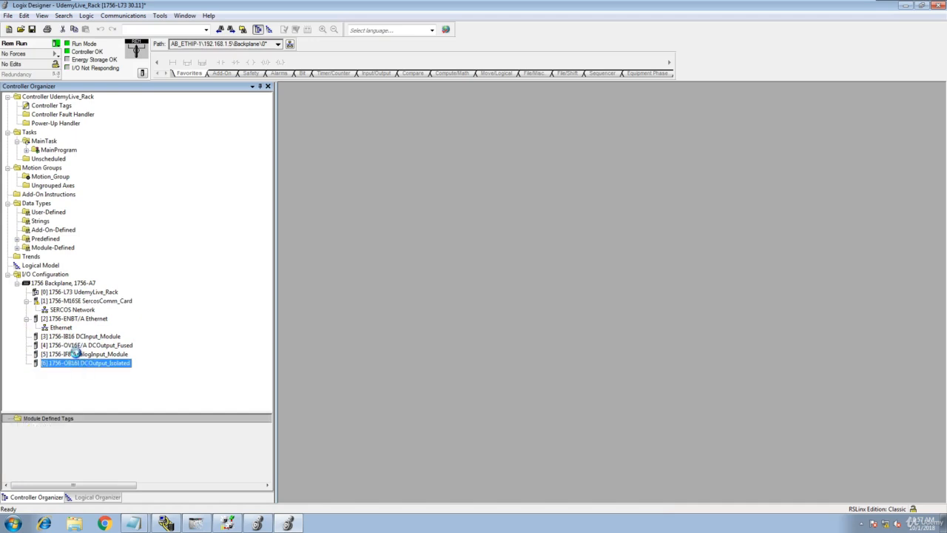
{"action": "left_click", "coordinate": [76, 354]}
- Check Inhibit Module on SercosComm_Card's Connection tab and accept the connection interruption warning
{"action": "right_click", "coordinate": [63, 301]}
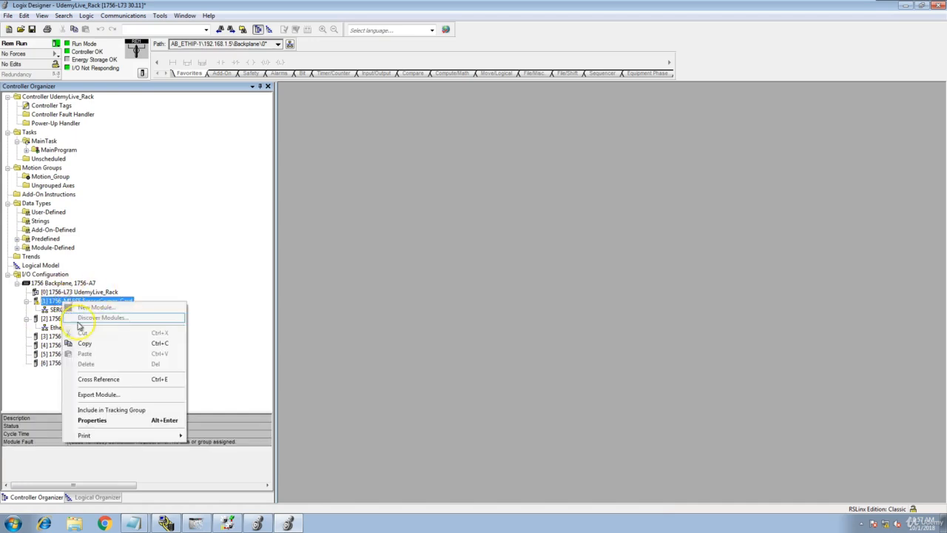
{"action": "left_click", "coordinate": [92, 419]}
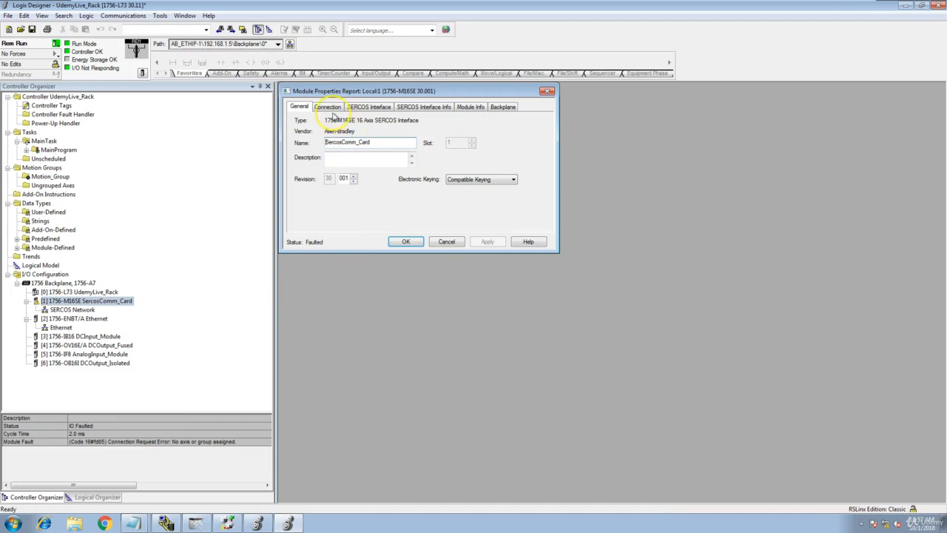
{"action": "left_click", "coordinate": [328, 108]}
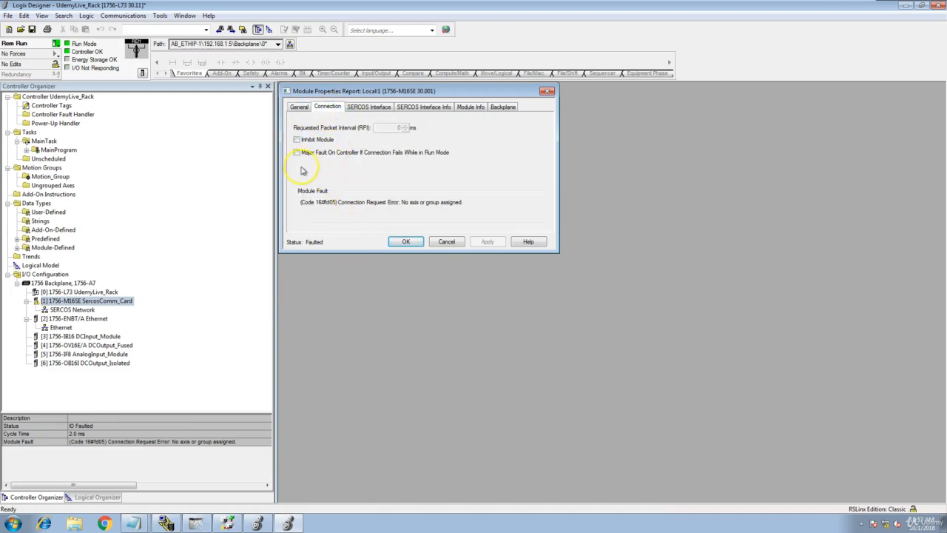
{"action": "left_click", "coordinate": [297, 139]}
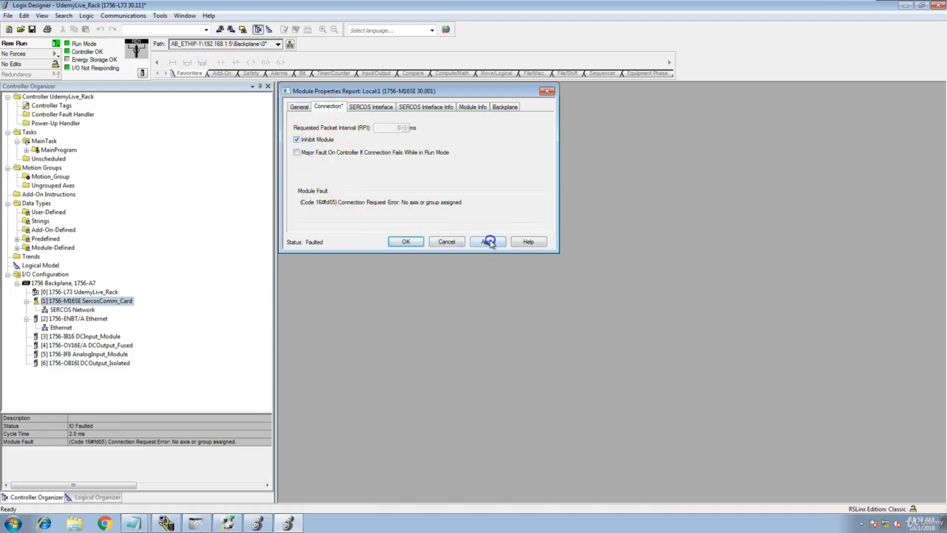
{"action": "left_click", "coordinate": [489, 242]}
{"action": "left_click", "coordinate": [510, 317]}
{"action": "left_click", "coordinate": [400, 243]}
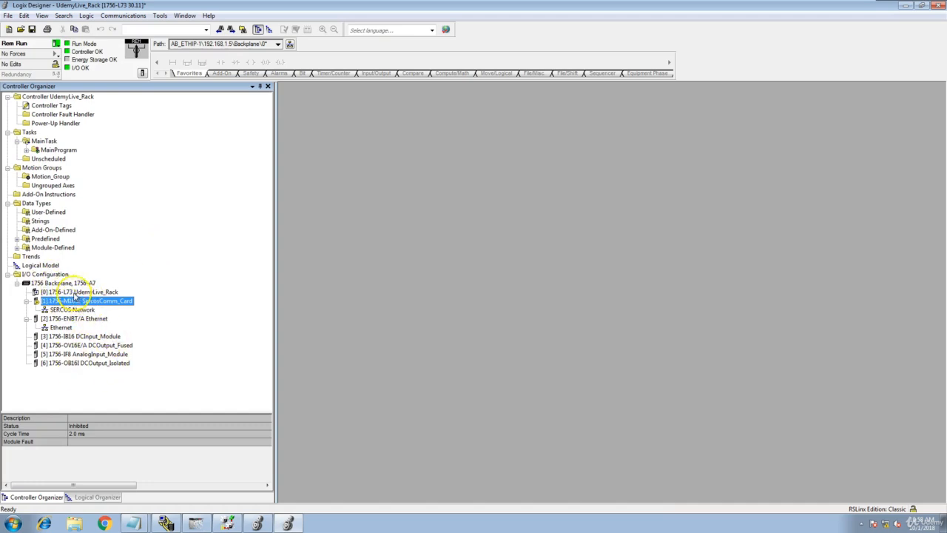
{"action": "left_click", "coordinate": [85, 293]}
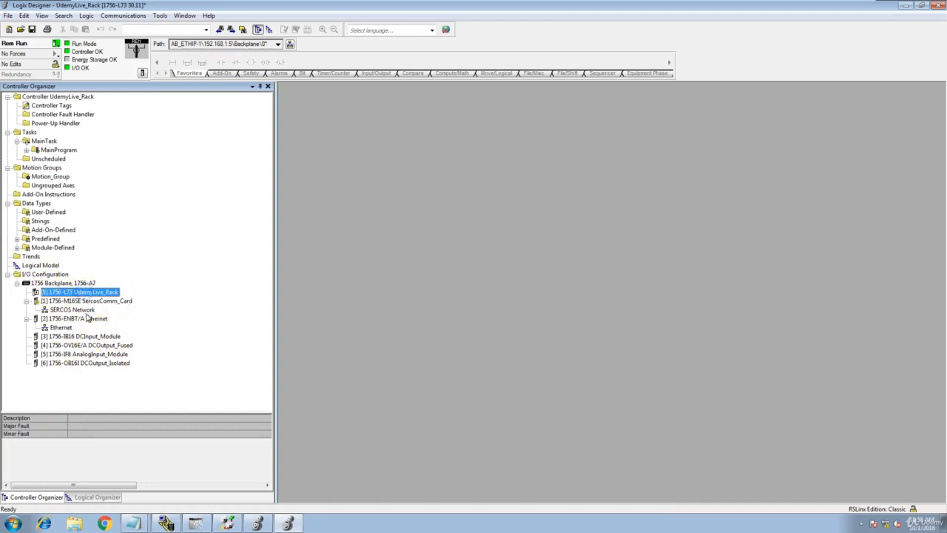
{"action": "left_click", "coordinate": [75, 321]}
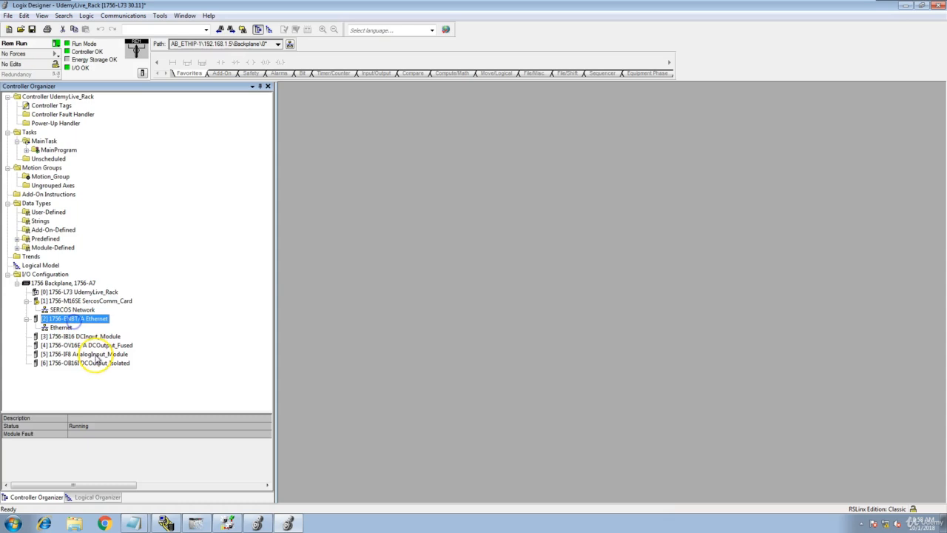
{"action": "left_click", "coordinate": [94, 337]}
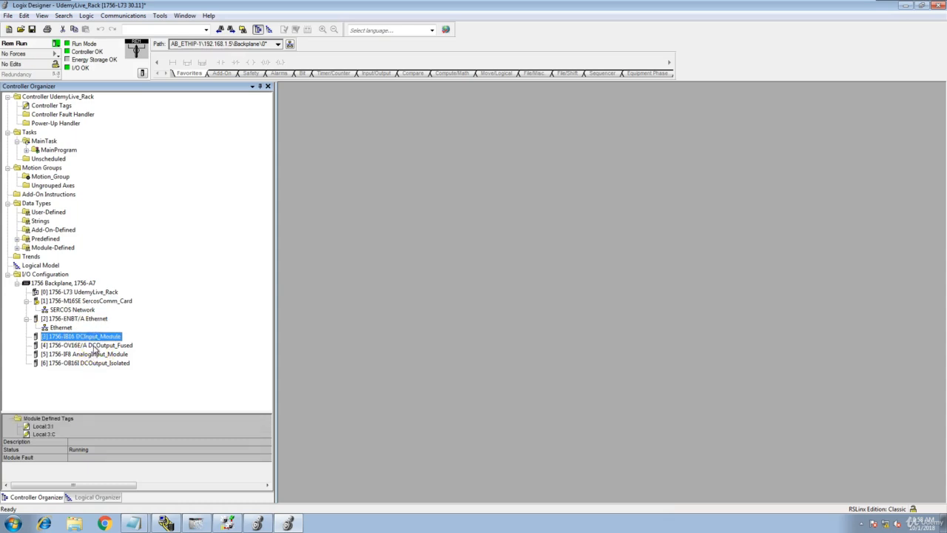
{"action": "left_click", "coordinate": [94, 346]}
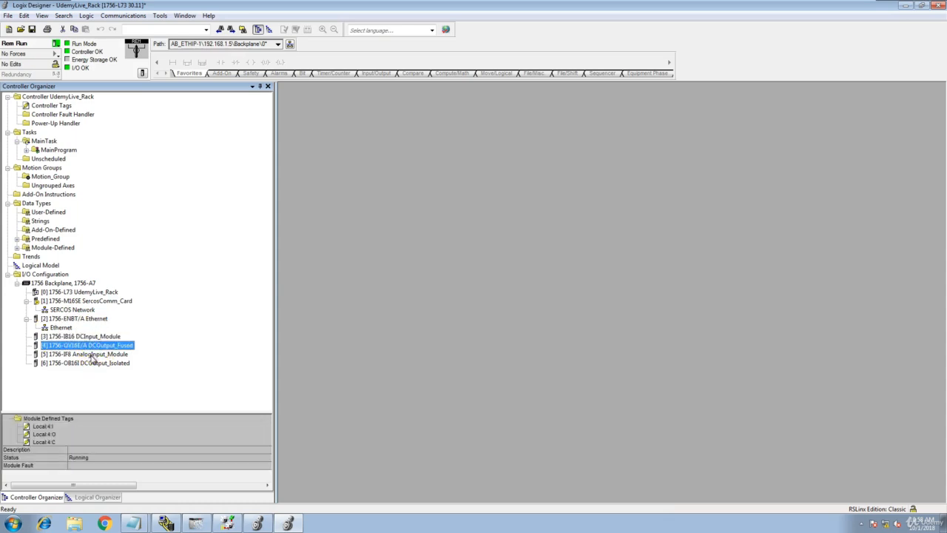
{"action": "left_click", "coordinate": [92, 355]}
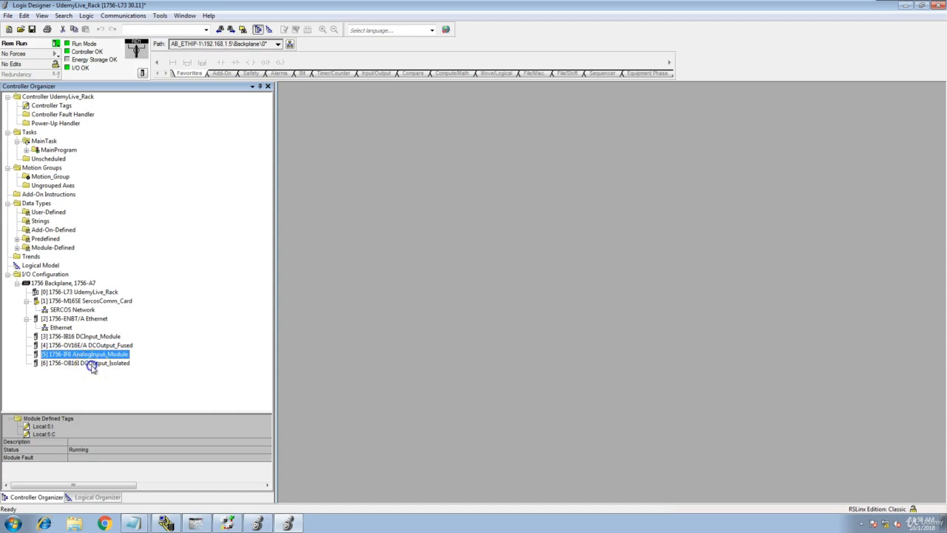
{"action": "left_click", "coordinate": [93, 364]}
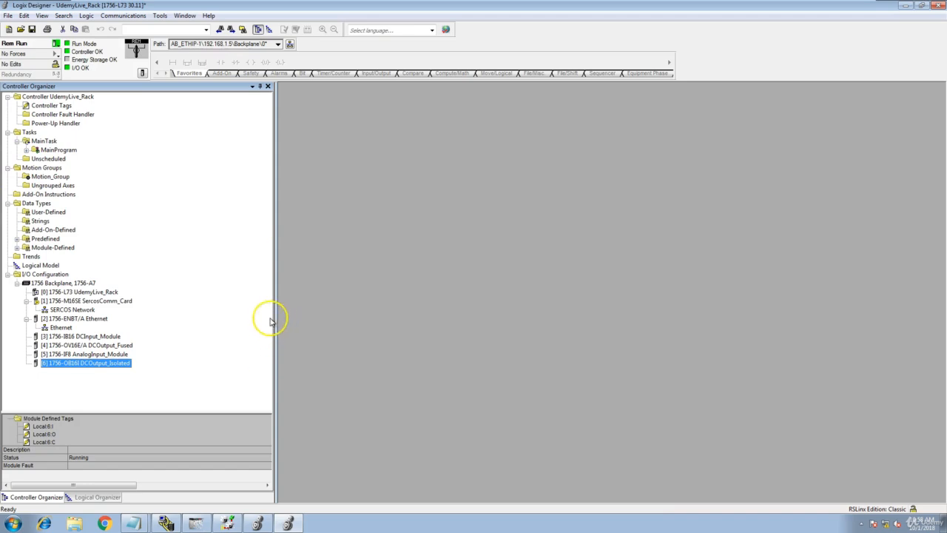
{"action": "left_click", "coordinate": [81, 301]}
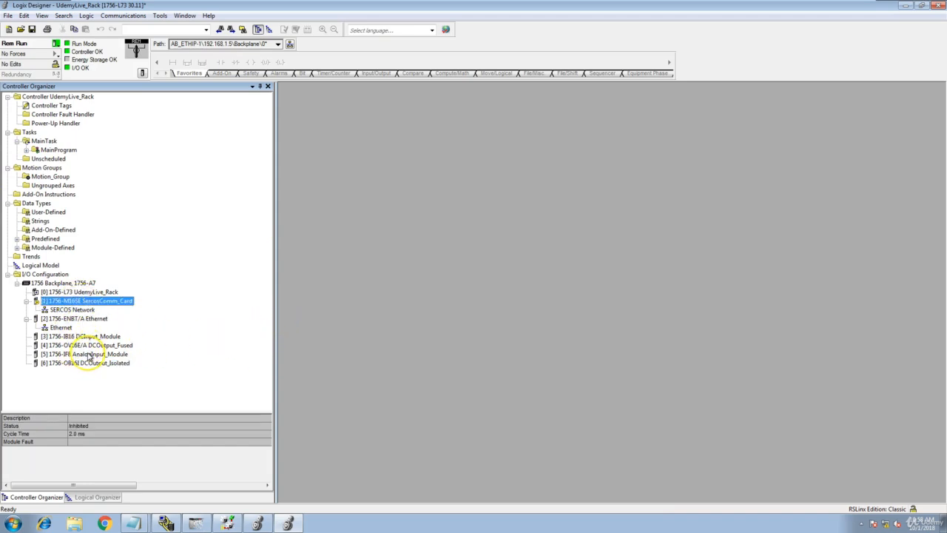
{"action": "left_click", "coordinate": [166, 523]}
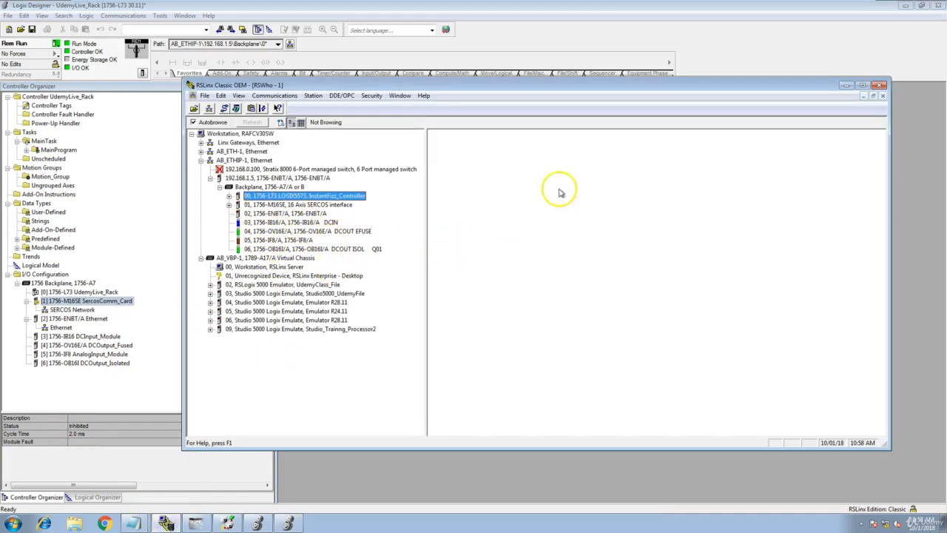
{"action": "left_click", "coordinate": [845, 86]}
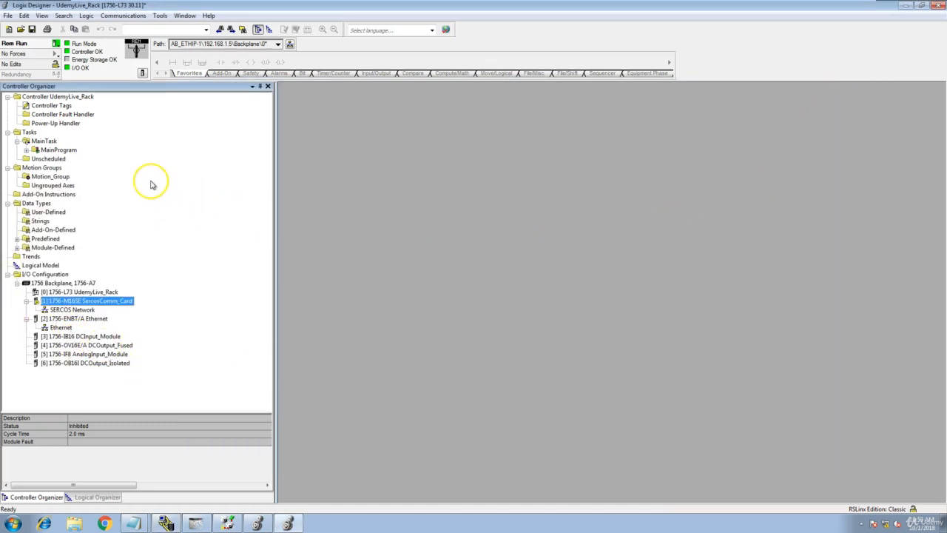
- Save the project with current tag values uploaded, then select the slot 4 DCOutput_Fused module
{"action": "left_click", "coordinate": [32, 29]}
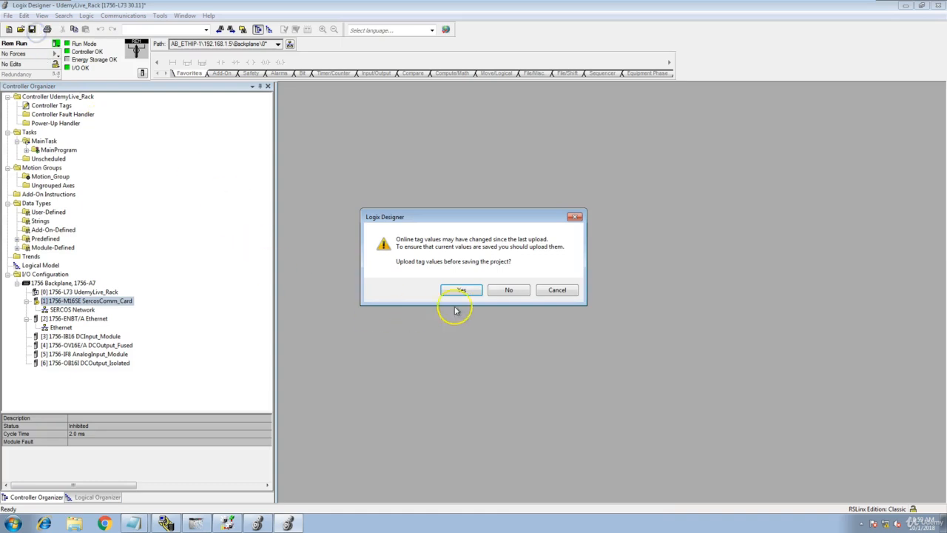
{"action": "left_click", "coordinate": [477, 289]}
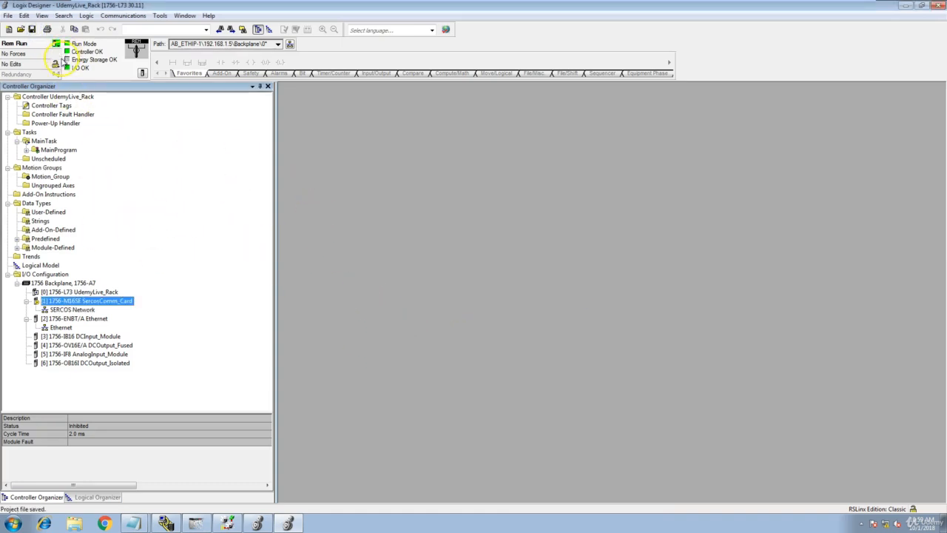
{"action": "left_click", "coordinate": [56, 44]}
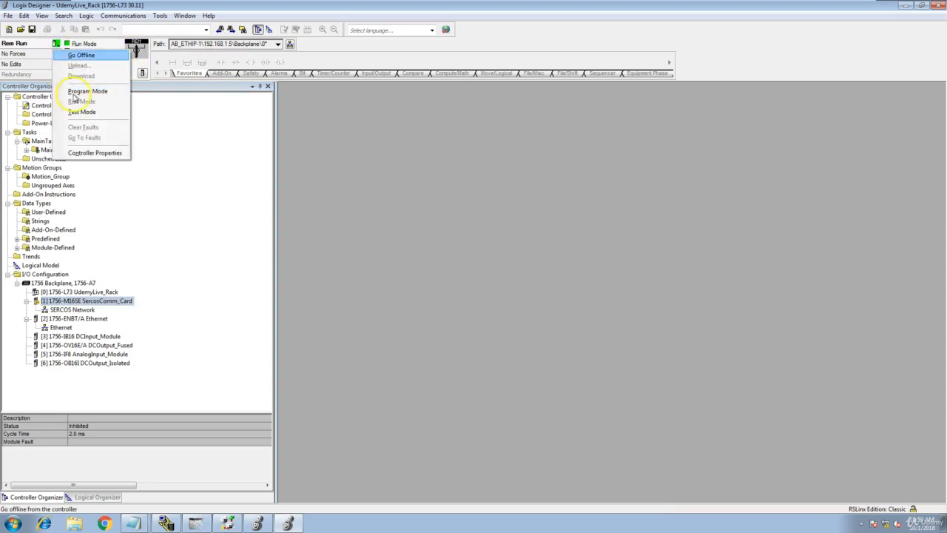
{"action": "left_click", "coordinate": [207, 148]}
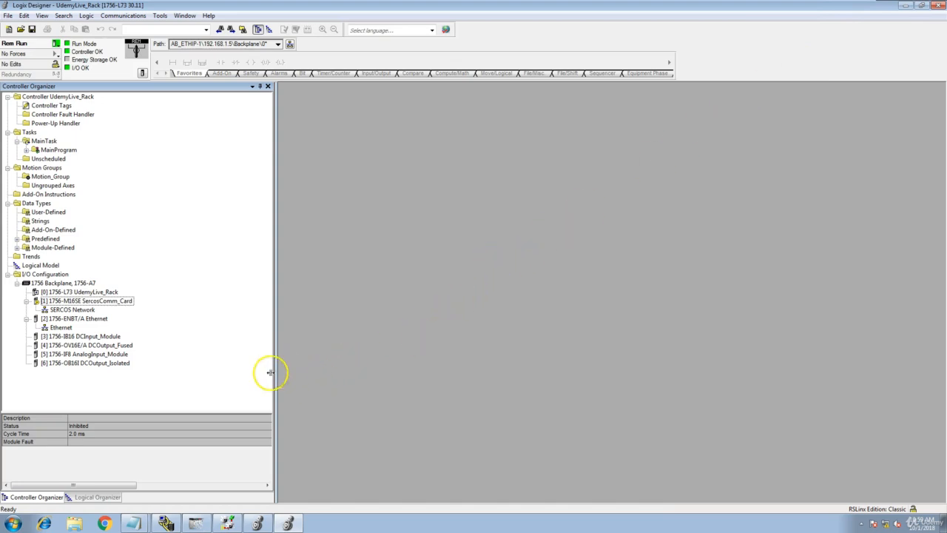
{"action": "left_click", "coordinate": [80, 302]}
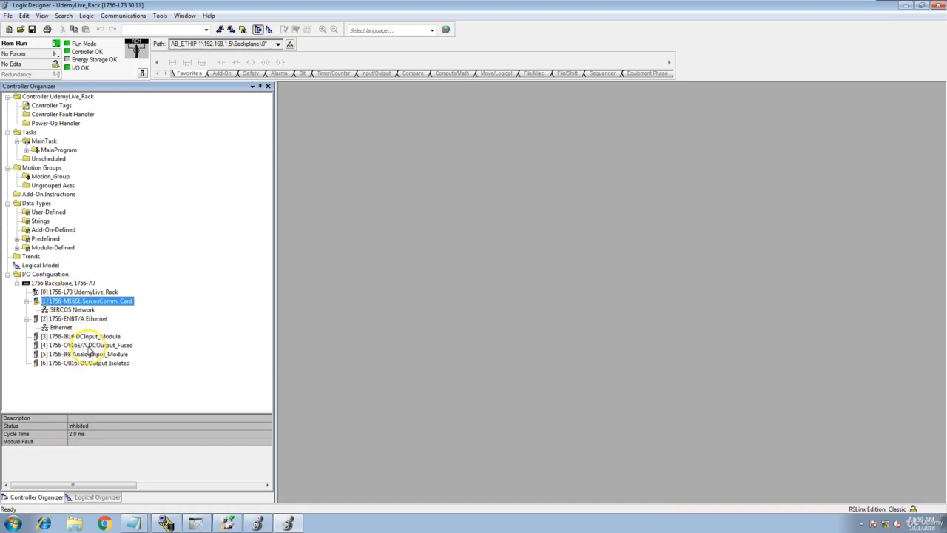
{"action": "left_click", "coordinate": [88, 346]}
- Change the slot 4 DCOutput_Fused module's minor revision to 001 and apply it online
{"action": "right_click", "coordinate": [89, 344]}
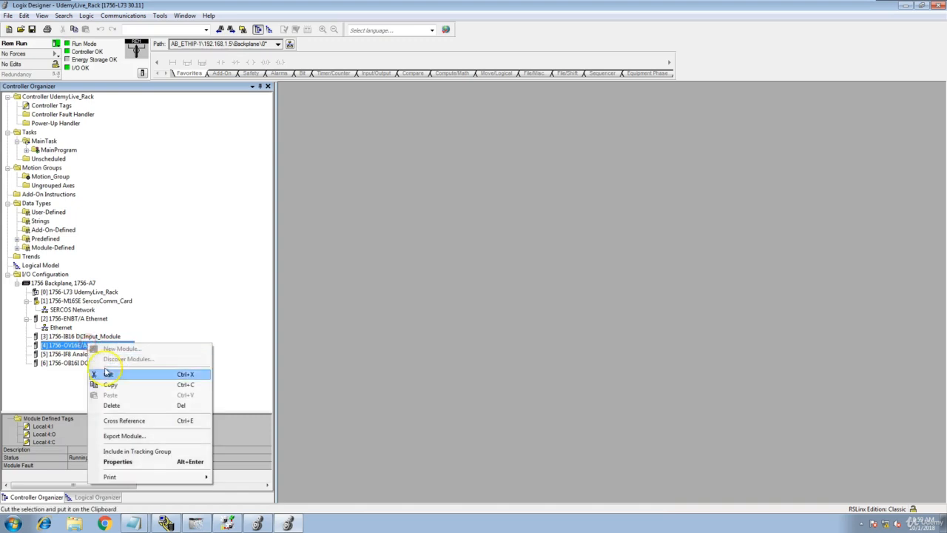
{"action": "left_click", "coordinate": [120, 461]}
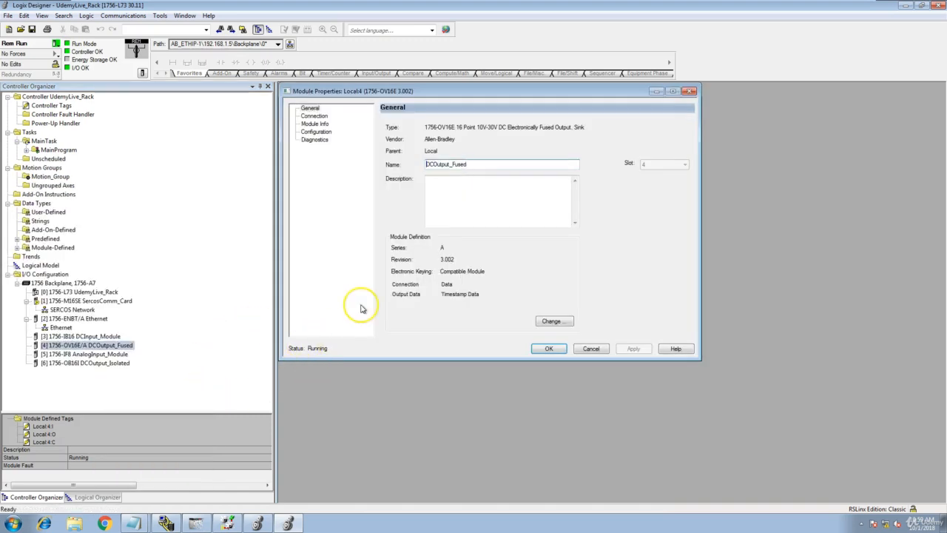
{"action": "left_click", "coordinate": [551, 321]}
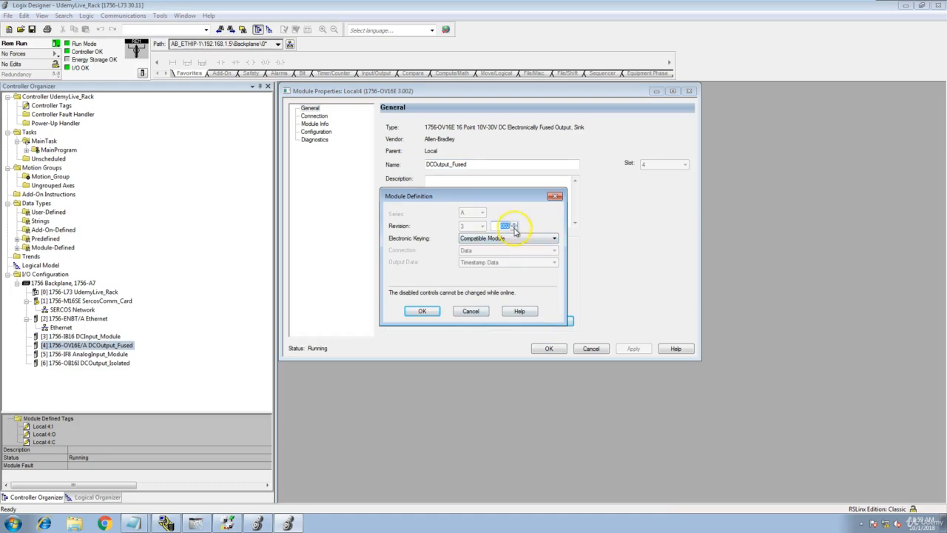
{"action": "left_click", "coordinate": [521, 238]}
{"action": "left_click", "coordinate": [521, 234]}
{"action": "left_click", "coordinate": [428, 311]}
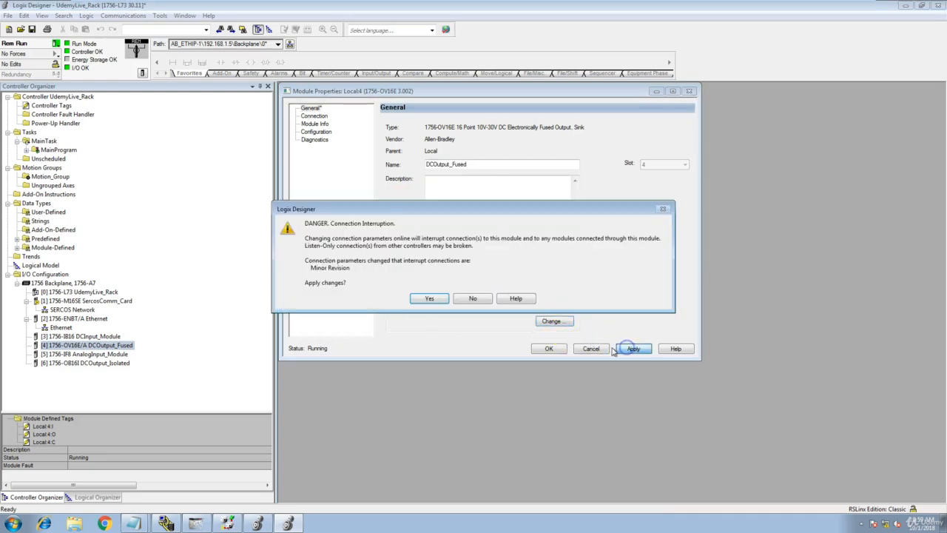
{"action": "left_click", "coordinate": [432, 300]}
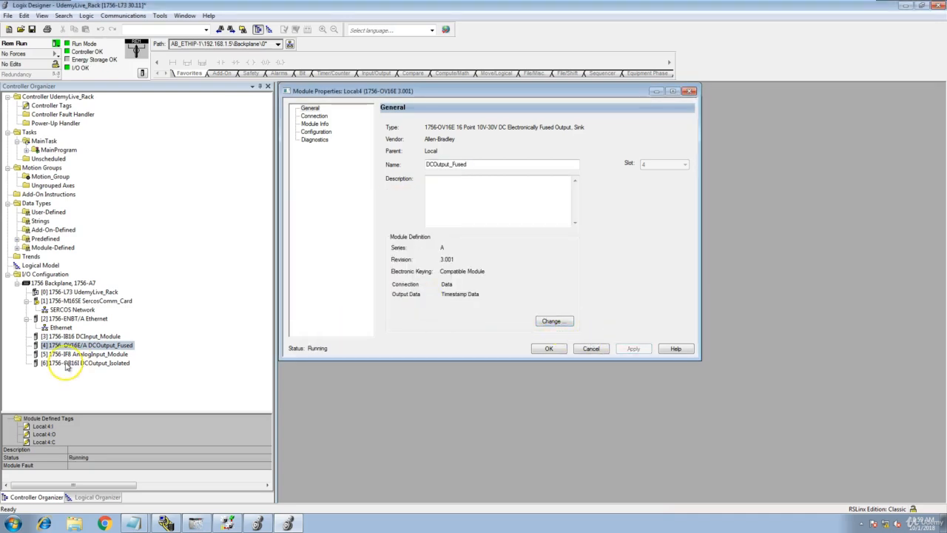
- Restore the module's minor revision to 002 with Compatible Module keying and apply it
{"action": "left_click", "coordinate": [556, 325]}
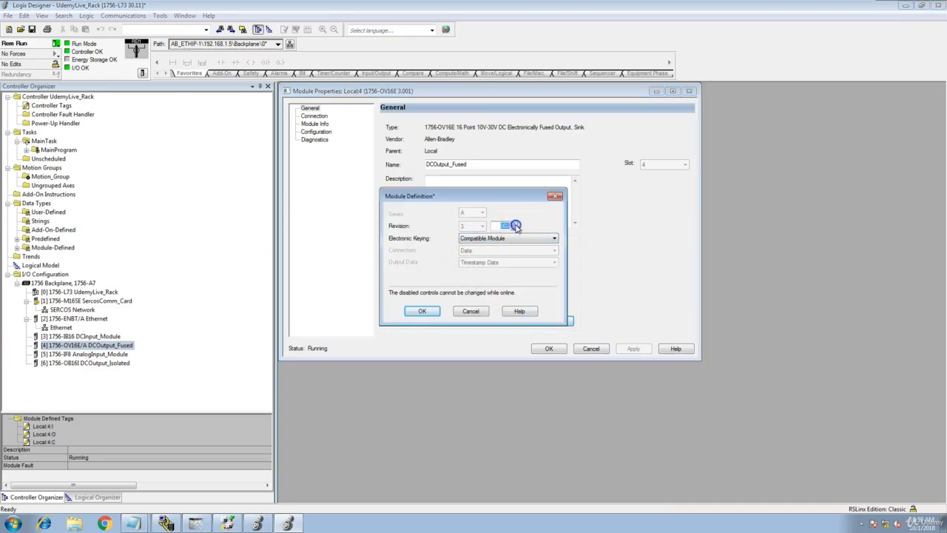
{"action": "left_click", "coordinate": [508, 238]}
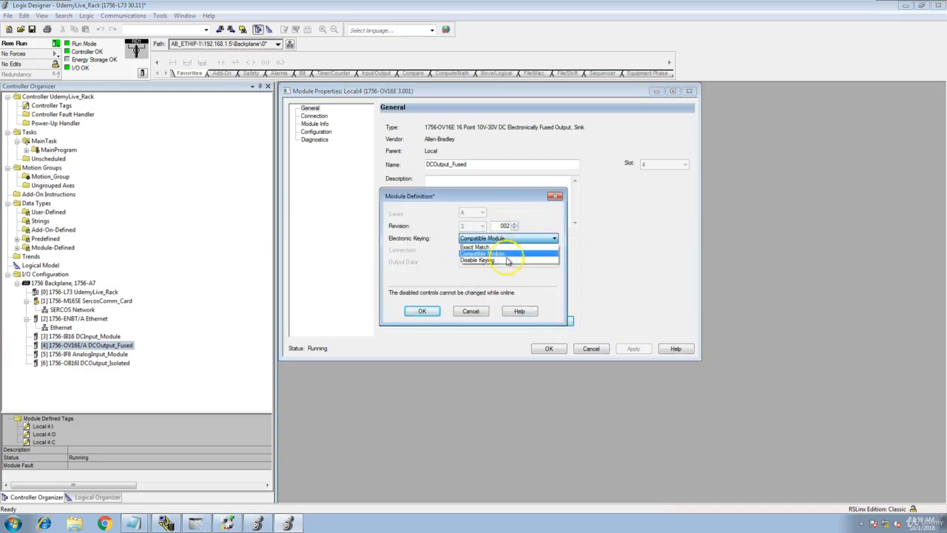
{"action": "left_click", "coordinate": [490, 274]}
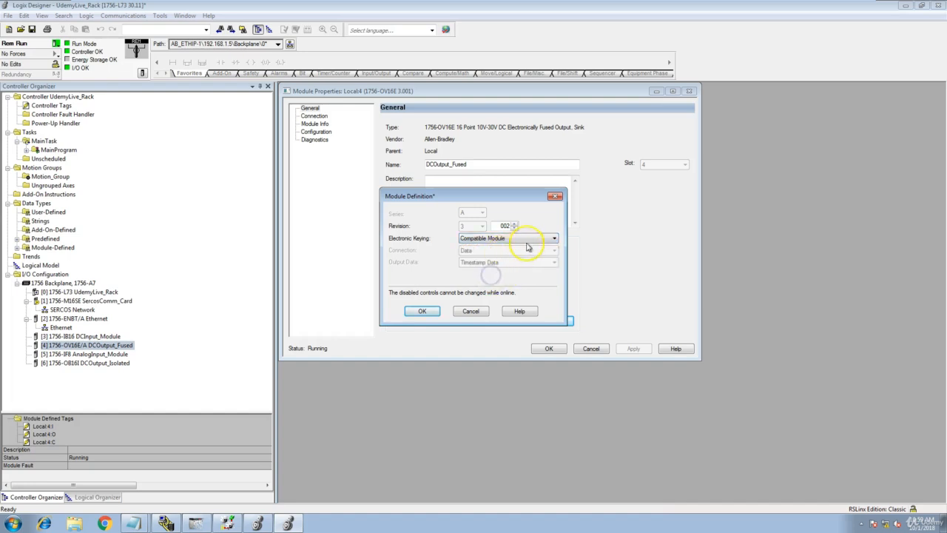
{"action": "left_click", "coordinate": [431, 314]}
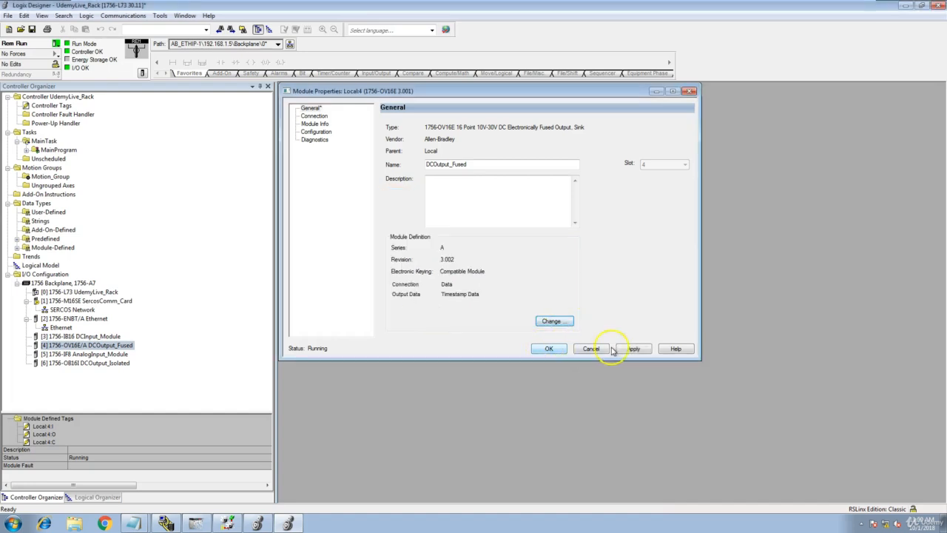
{"action": "left_click", "coordinate": [633, 349]}
{"action": "left_click", "coordinate": [443, 300]}
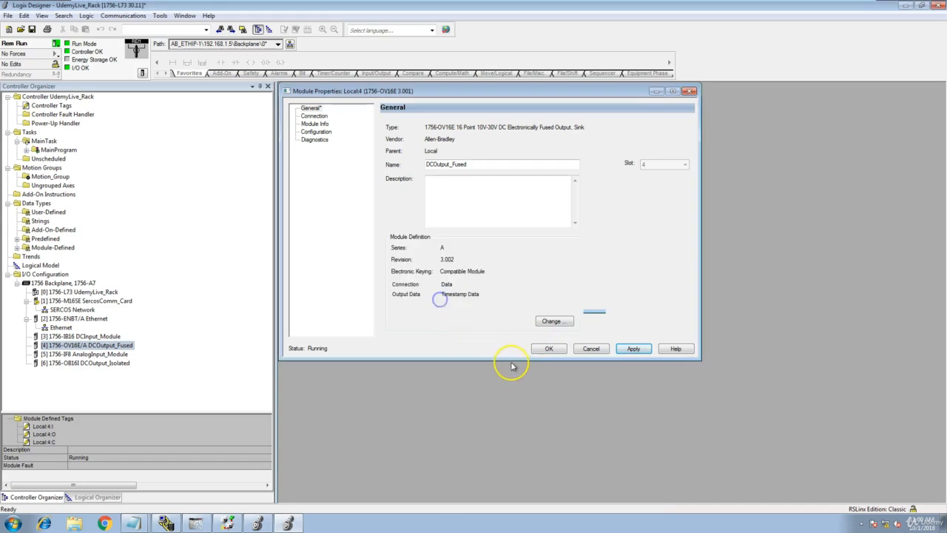
{"action": "left_click", "coordinate": [549, 349]}
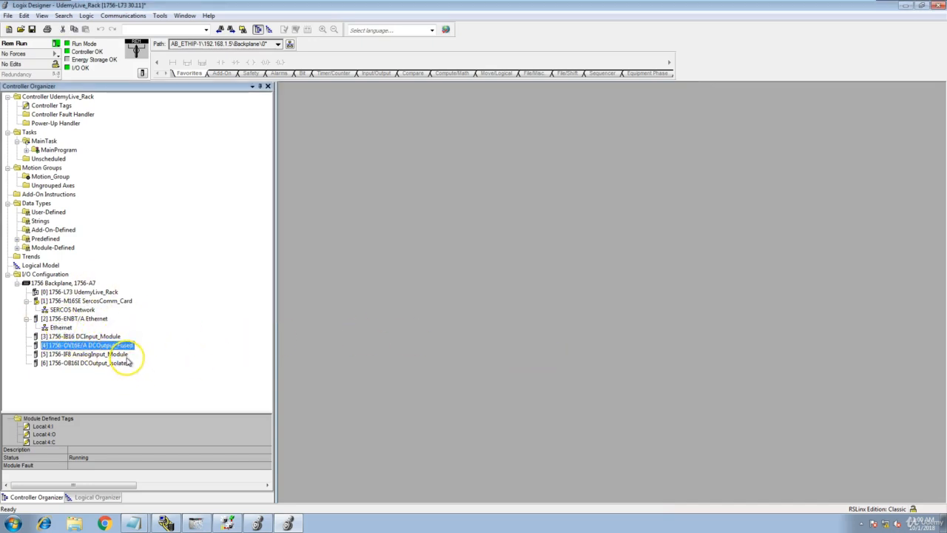
- Go offline and change the slot 3 DCInput_Module's major revision to 3
{"action": "left_click", "coordinate": [57, 45]}
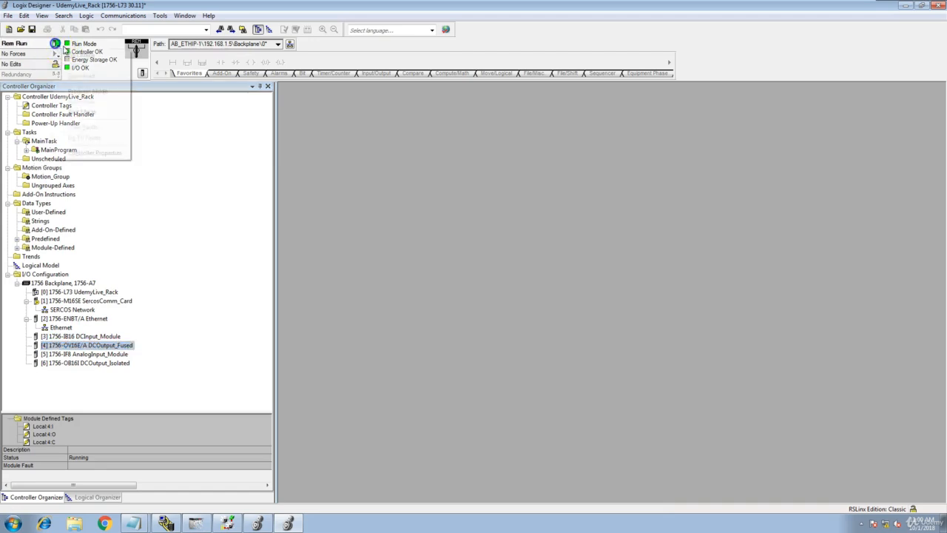
{"action": "left_click", "coordinate": [83, 54]}
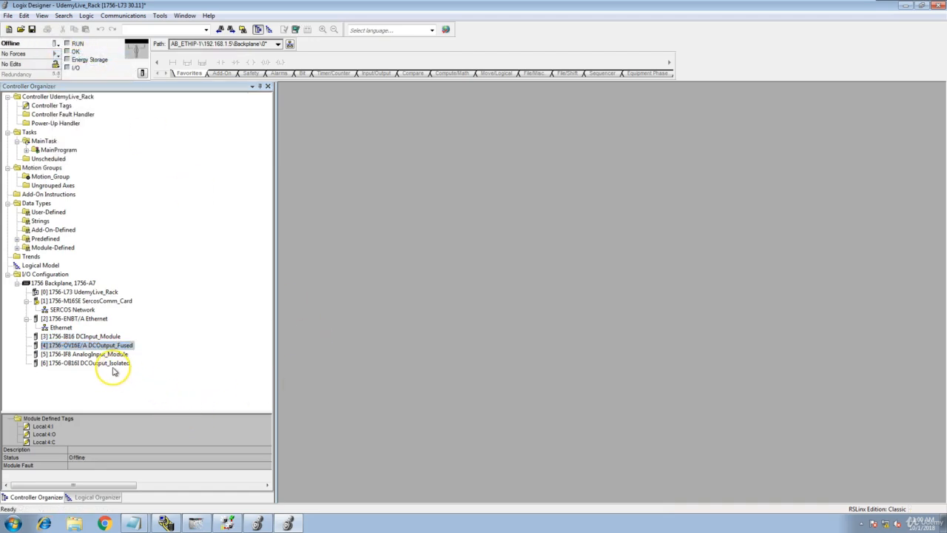
{"action": "left_click", "coordinate": [97, 336]}
{"action": "right_click", "coordinate": [99, 336]}
{"action": "left_click", "coordinate": [172, 457]}
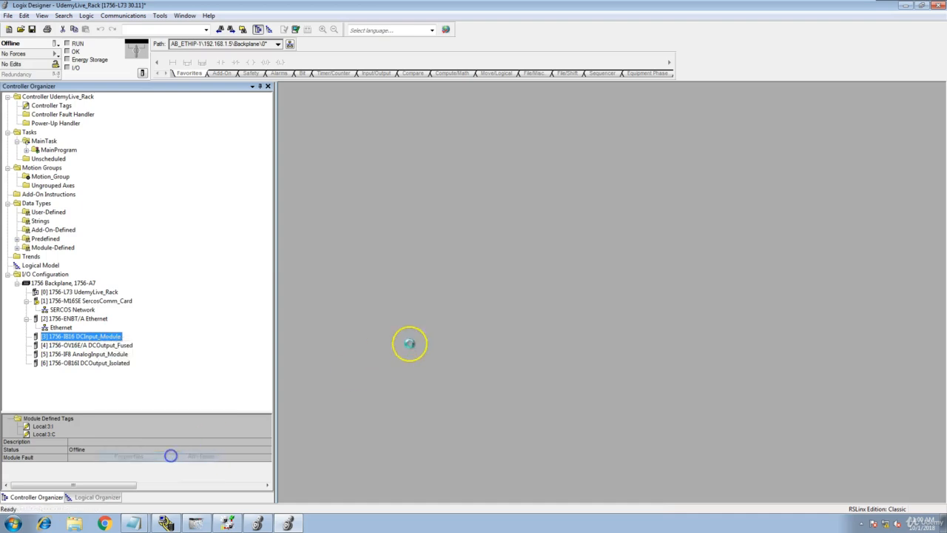
{"action": "left_click", "coordinate": [550, 292]}
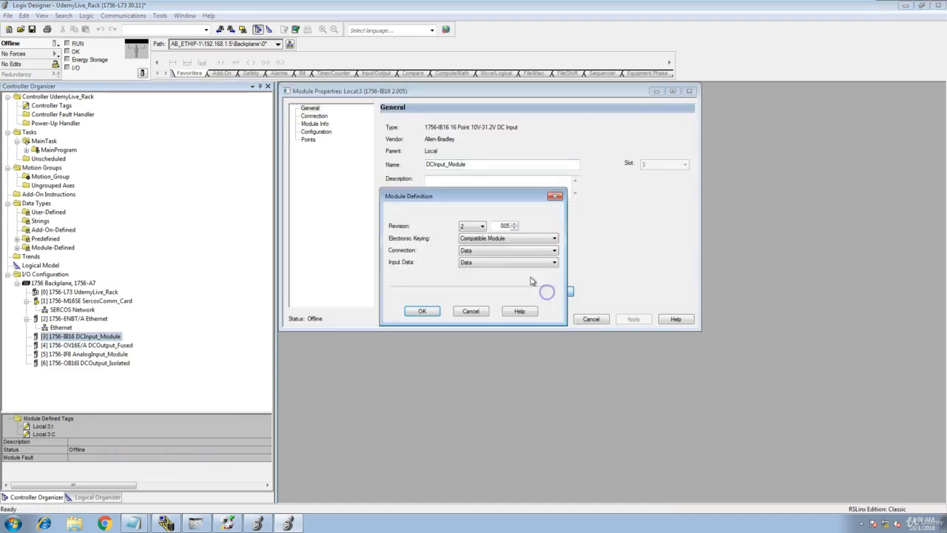
{"action": "left_click", "coordinate": [482, 226]}
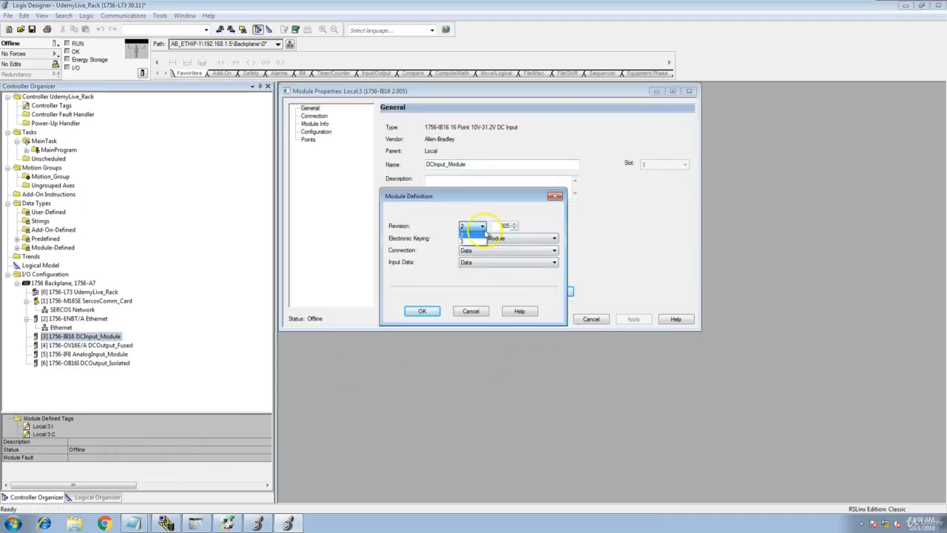
{"action": "left_click", "coordinate": [480, 242]}
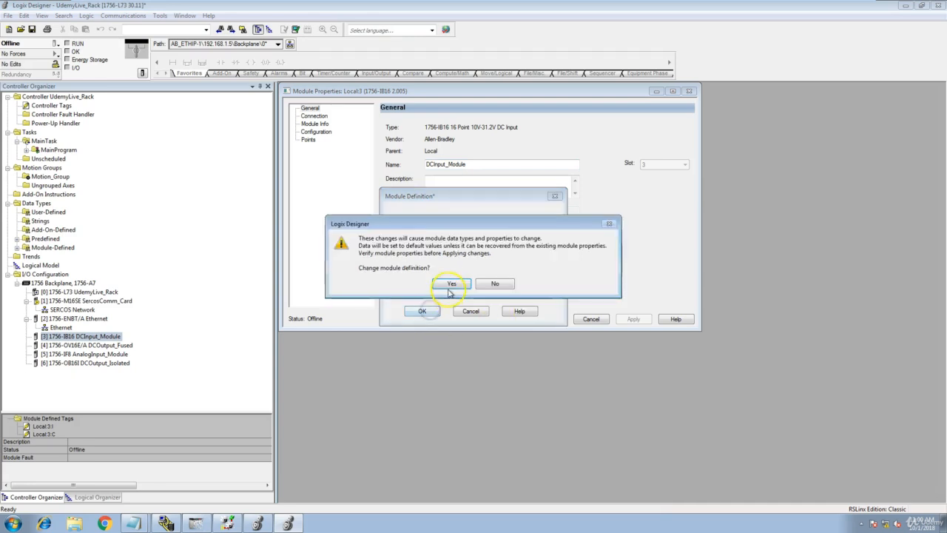
{"action": "left_click", "coordinate": [448, 286]}
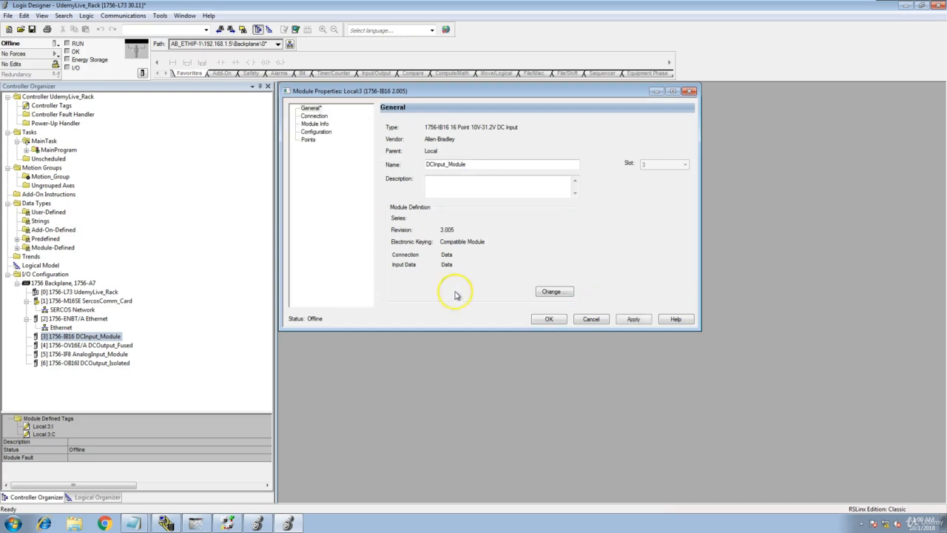
- Set the DCInput_Module's electronic keying to Exact Match and apply the change
{"action": "left_click", "coordinate": [554, 292]}
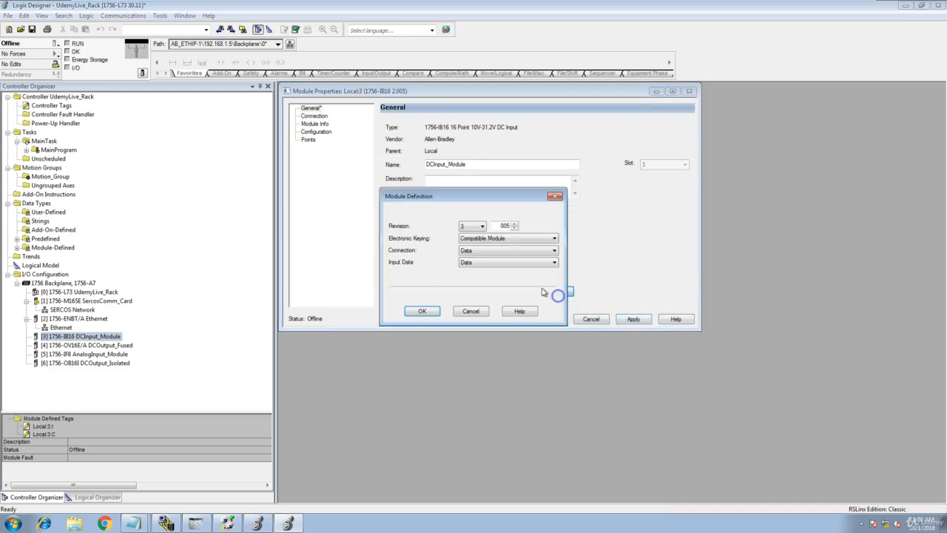
{"action": "left_click", "coordinate": [539, 240]}
{"action": "left_click", "coordinate": [541, 247]}
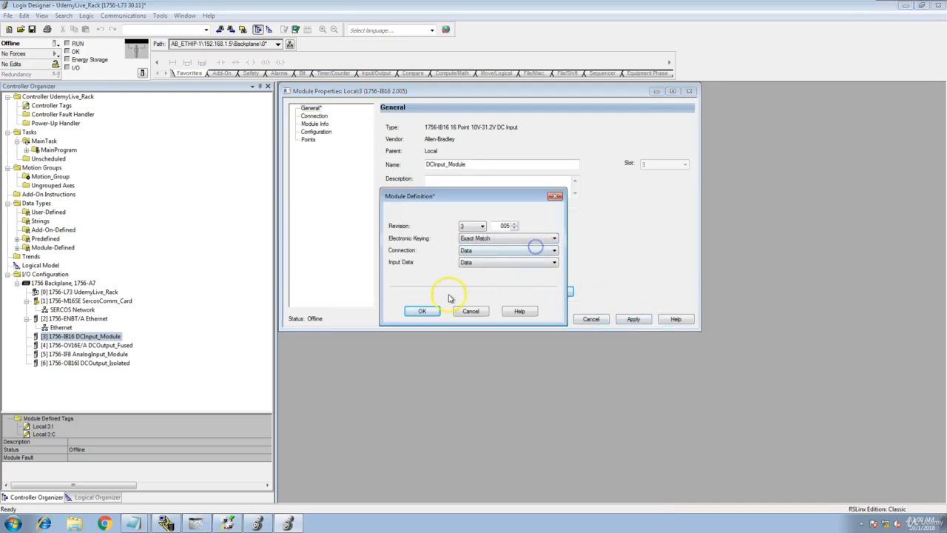
{"action": "left_click", "coordinate": [435, 314]}
{"action": "left_click", "coordinate": [633, 319]}
- Download the edited project through Who Active and put the controller back in Remote Run
{"action": "left_click", "coordinate": [551, 319]}
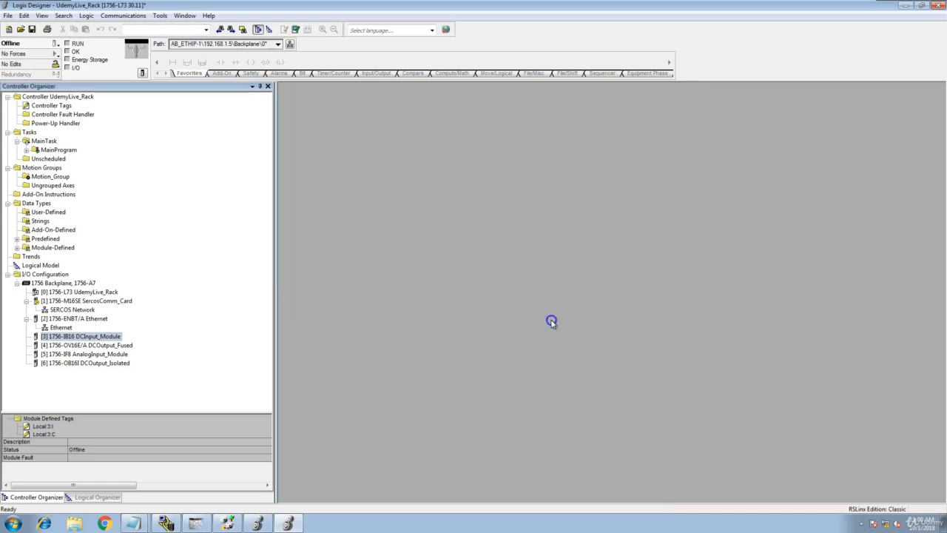
{"action": "left_click", "coordinate": [122, 16]}
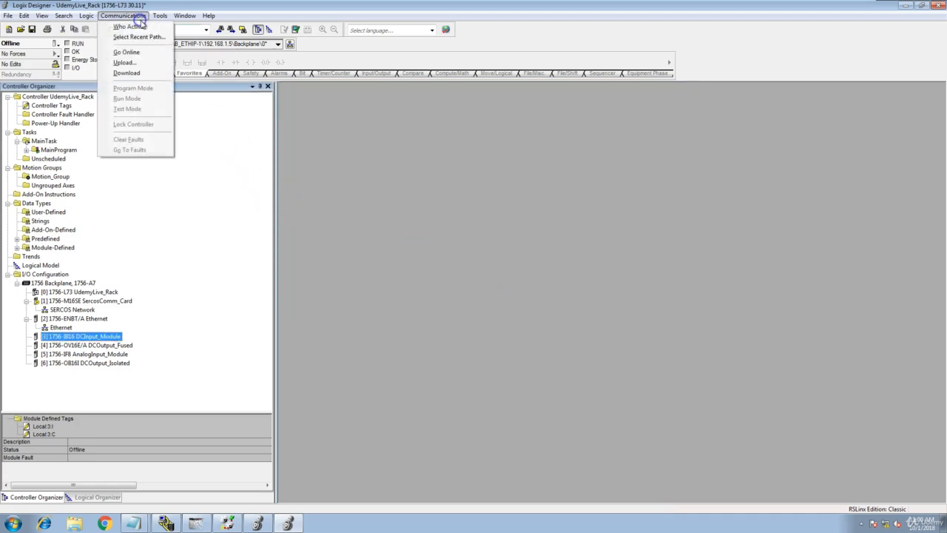
{"action": "left_click", "coordinate": [144, 27]}
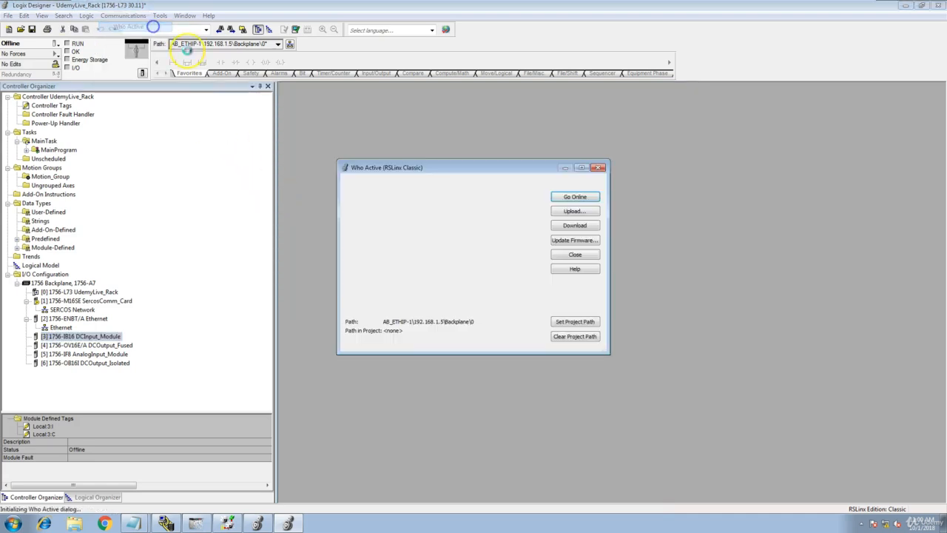
{"action": "left_click", "coordinate": [578, 228]}
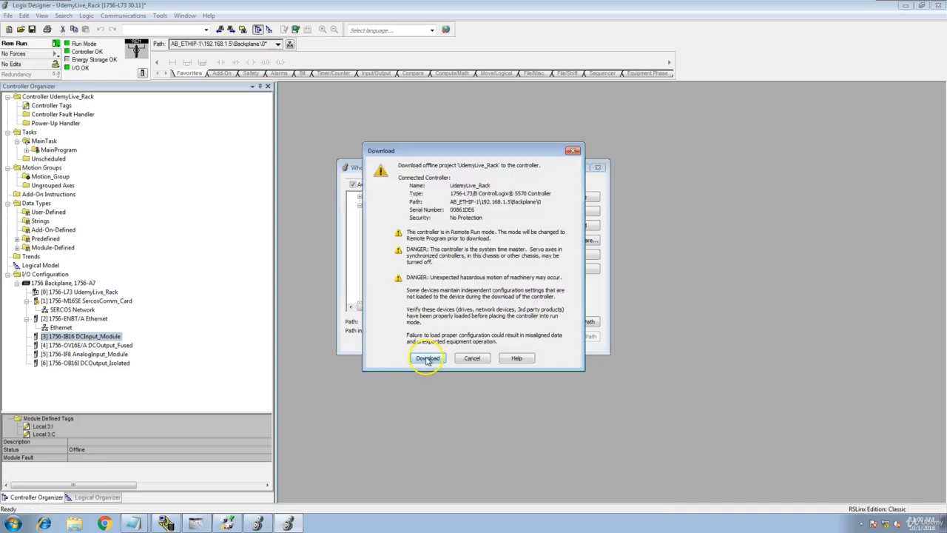
{"action": "left_click", "coordinate": [427, 358]}
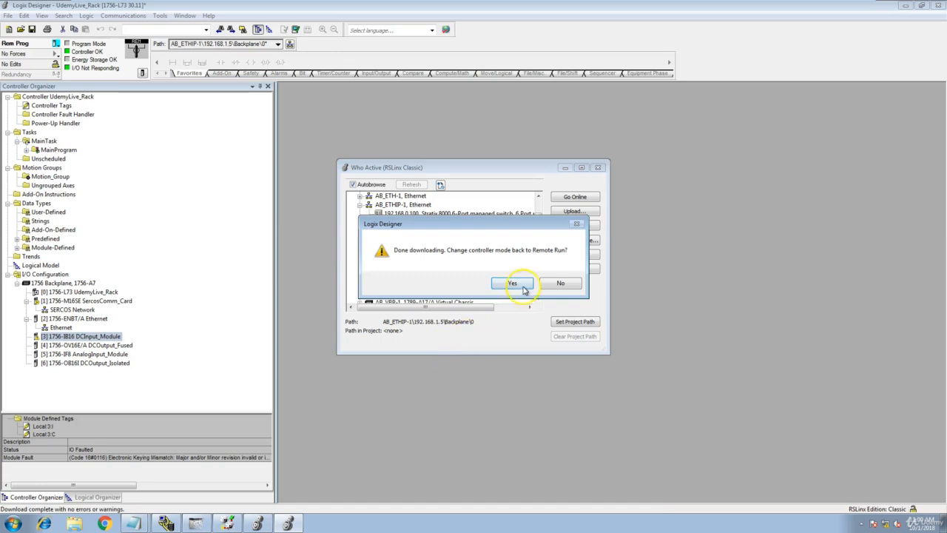
{"action": "left_click", "coordinate": [518, 285]}
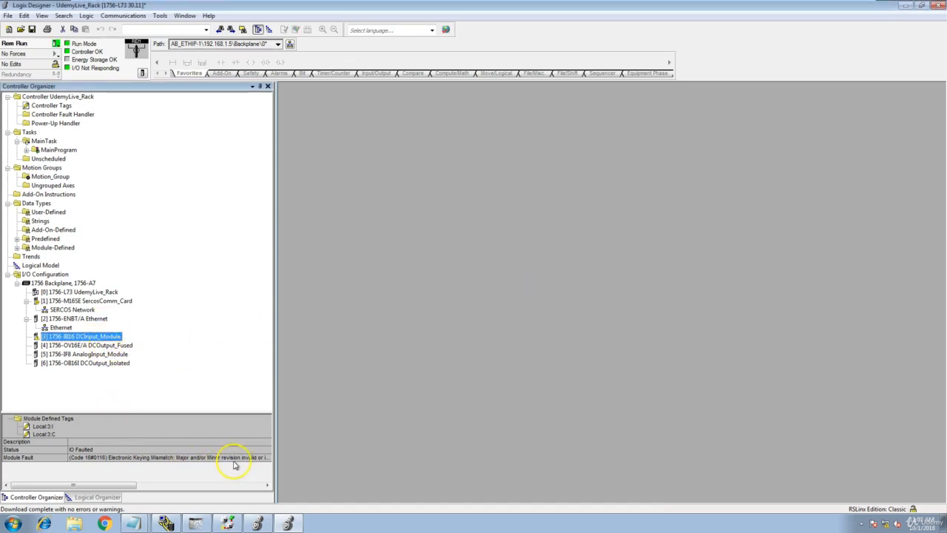
- Set the slot 3 DCInput_Module (1756-IB16) electronic keying to Disable Keying and apply it online
{"action": "left_click_drag", "start_coordinate": [275, 459], "coordinate": [338, 450]}
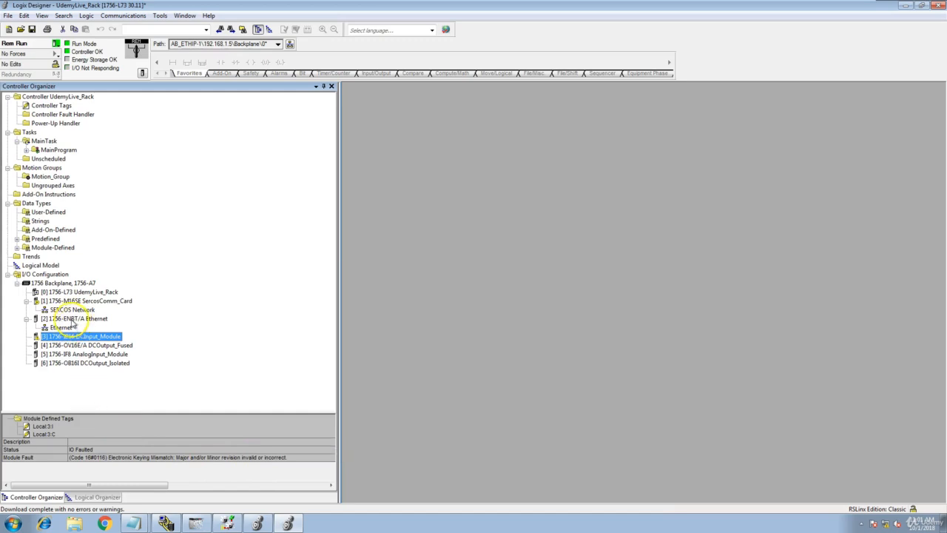
{"action": "left_click", "coordinate": [62, 336]}
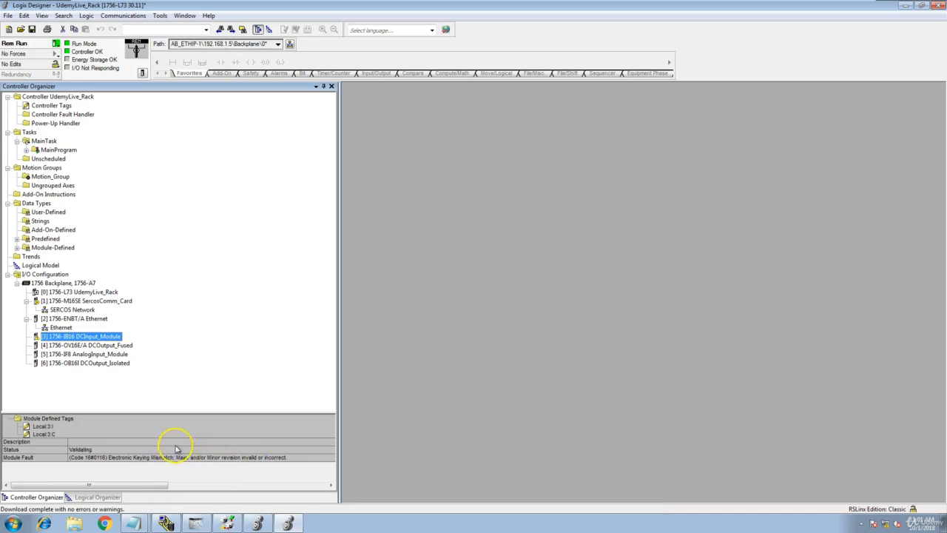
{"action": "right_click", "coordinate": [99, 337]}
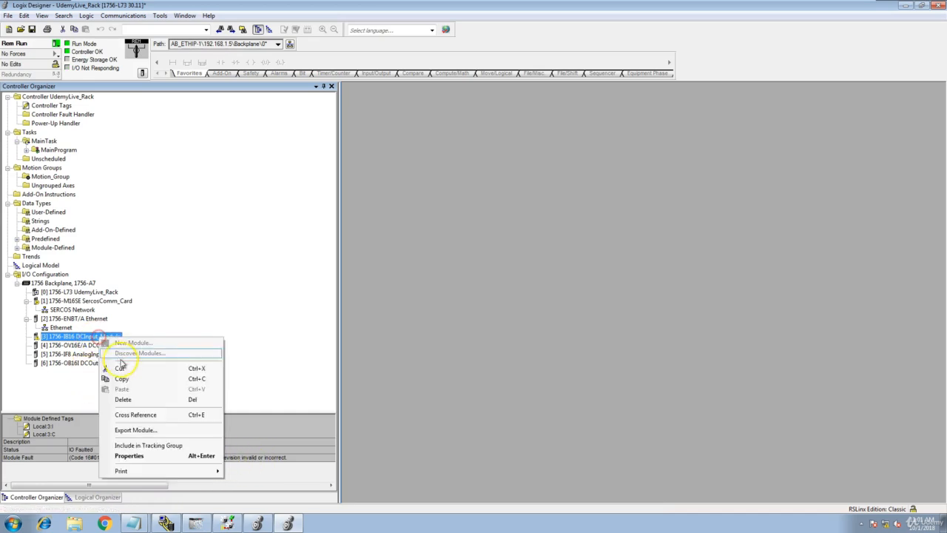
{"action": "left_click", "coordinate": [151, 456]}
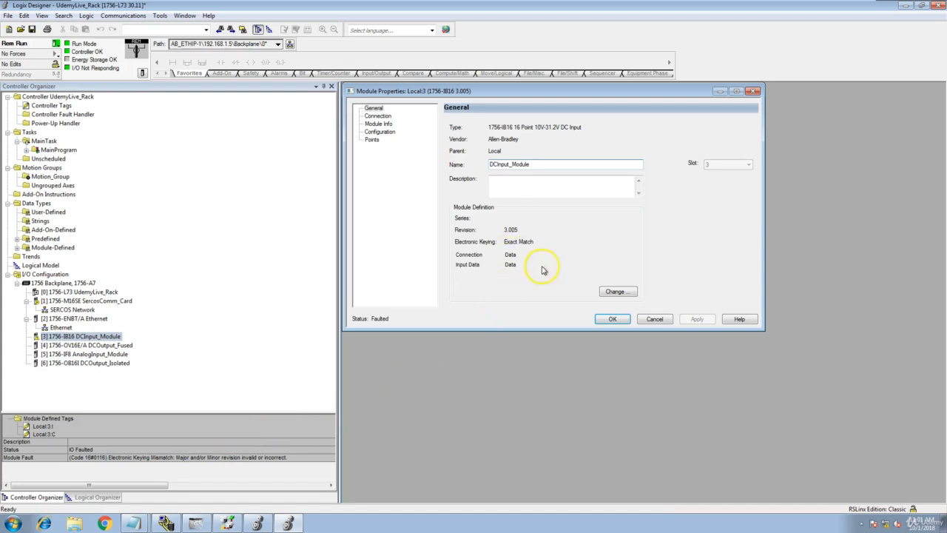
{"action": "left_click", "coordinate": [612, 291]}
{"action": "left_click", "coordinate": [535, 239]}
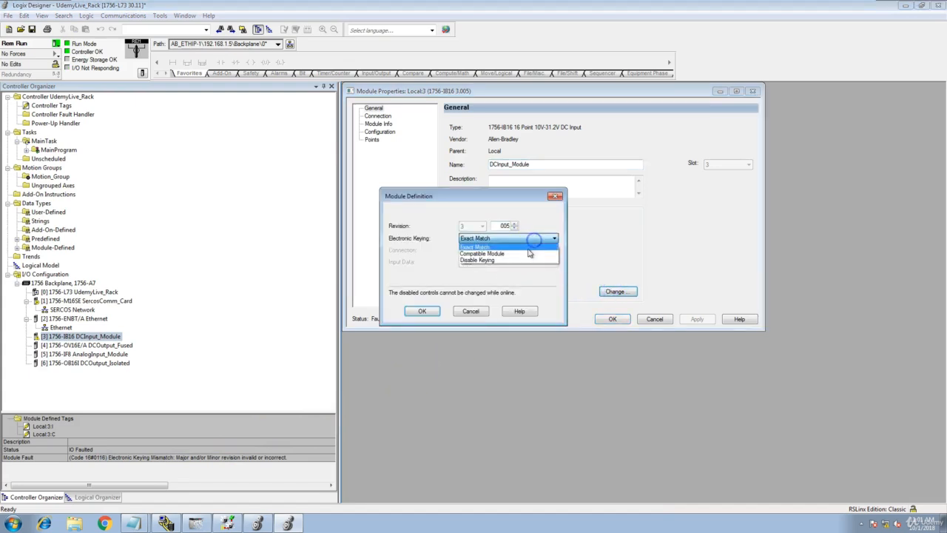
{"action": "left_click", "coordinate": [518, 261]}
{"action": "left_click", "coordinate": [422, 311]}
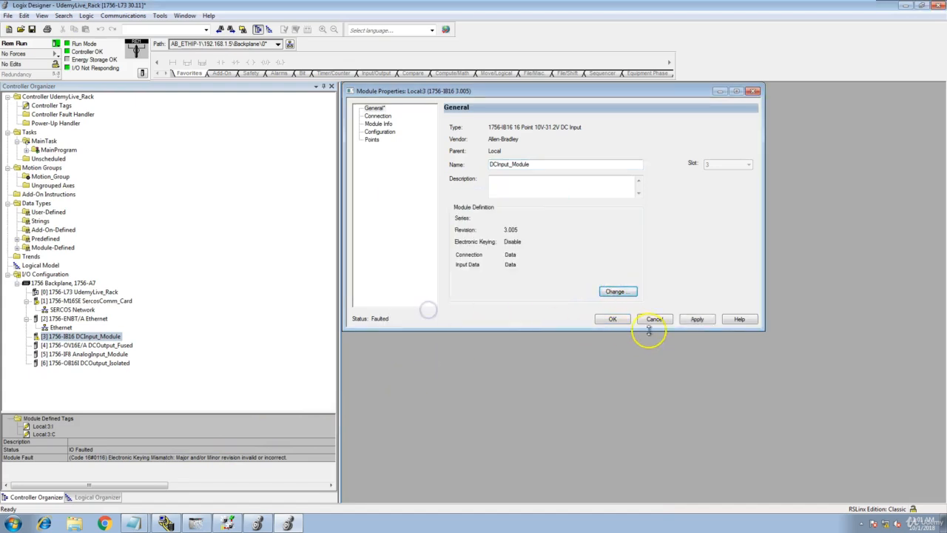
{"action": "left_click", "coordinate": [693, 324]}
{"action": "left_click", "coordinate": [430, 296]}
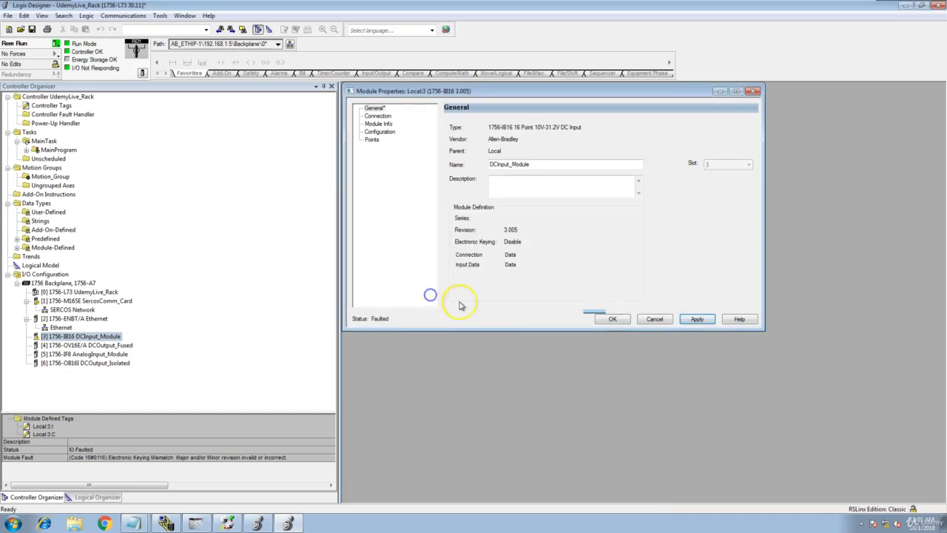
{"action": "left_click", "coordinate": [613, 320]}
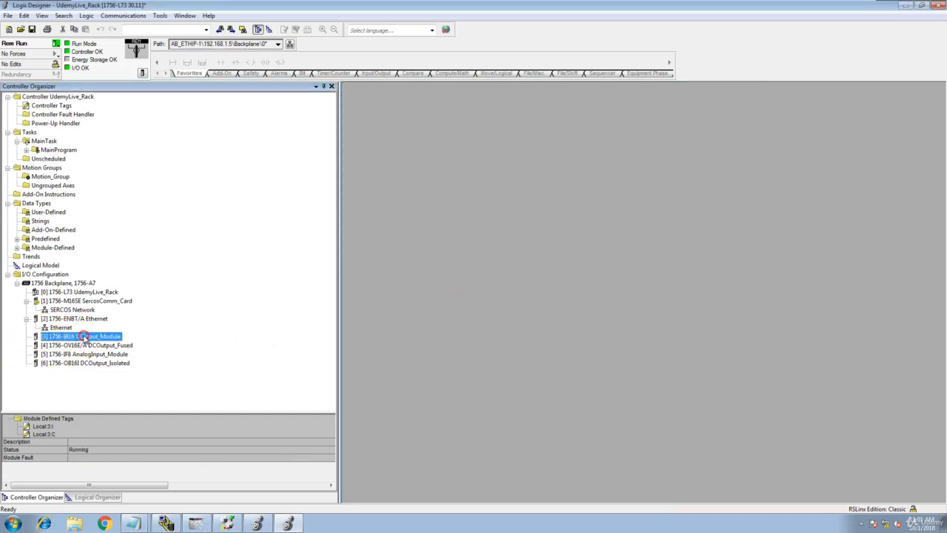
- Change DCInput_Module's electronic keying to Compatible Module, accepting the connection interruption warning
{"action": "right_click", "coordinate": [85, 338]}
{"action": "left_click", "coordinate": [213, 285]}
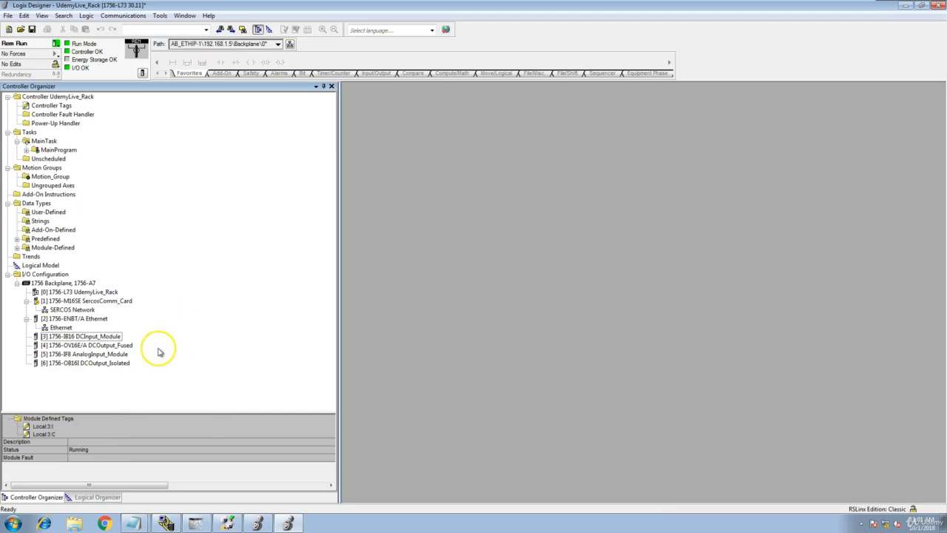
{"action": "right_click", "coordinate": [116, 342]}
{"action": "left_click", "coordinate": [153, 455]}
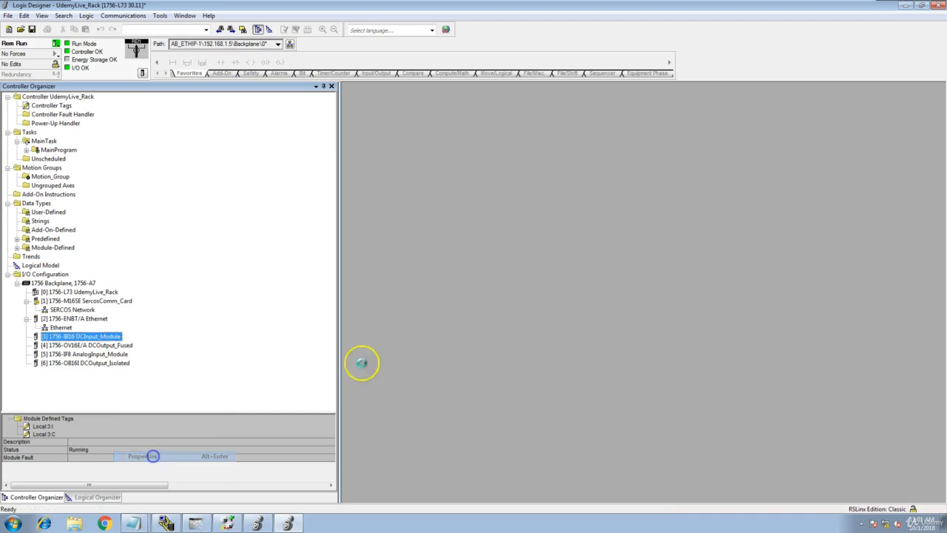
{"action": "left_click", "coordinate": [616, 292]}
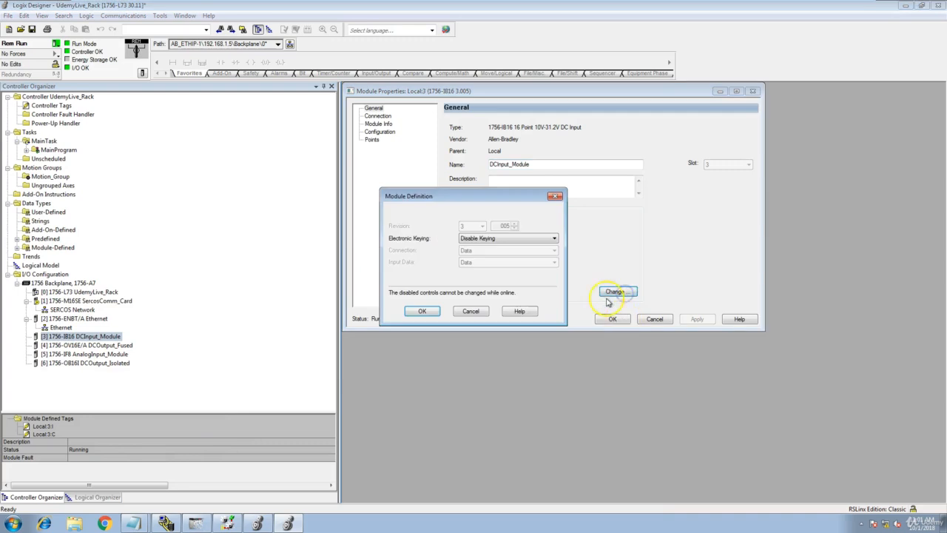
{"action": "left_click", "coordinate": [554, 238]}
{"action": "left_click", "coordinate": [551, 250]}
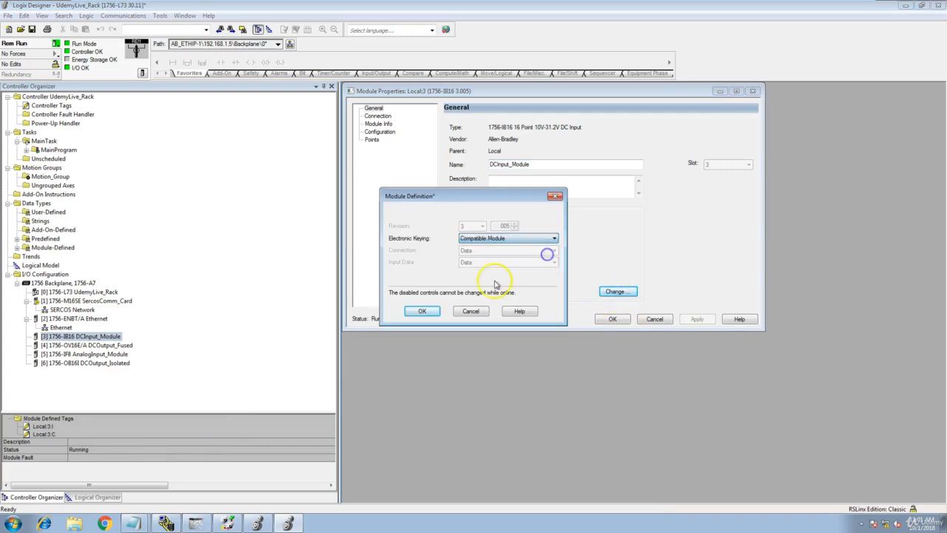
{"action": "left_click", "coordinate": [422, 312]}
{"action": "left_click", "coordinate": [696, 319]}
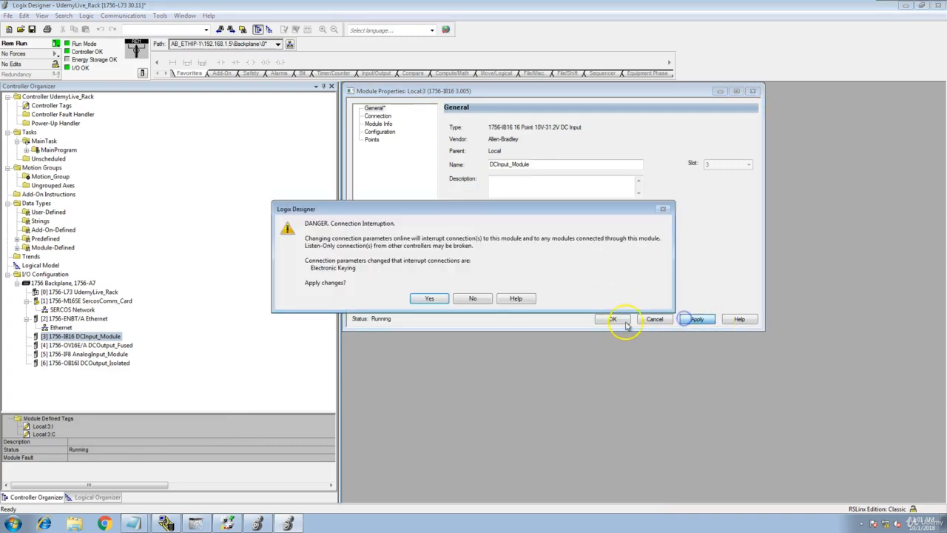
{"action": "left_click", "coordinate": [429, 298]}
{"action": "left_click", "coordinate": [613, 319]}
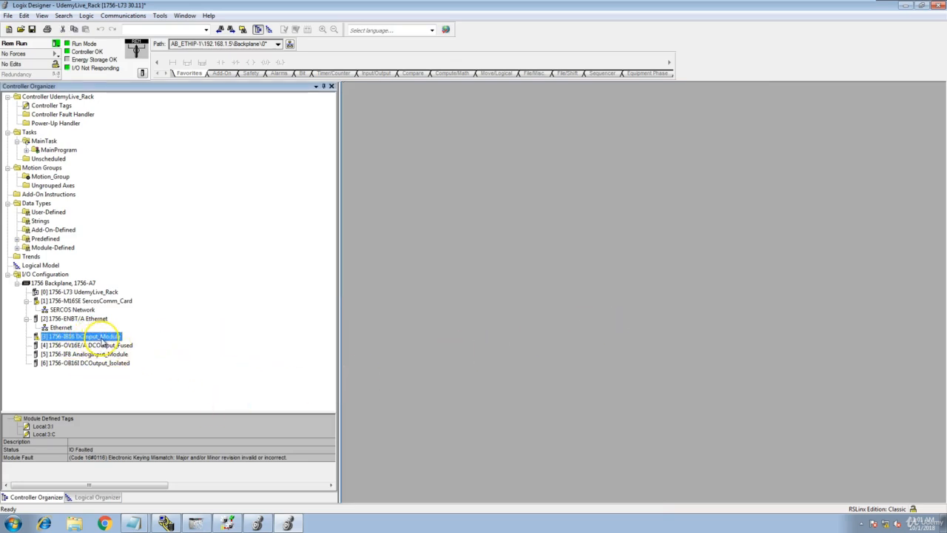
- Take the UdemyLive_Rack project offline from the controller
{"action": "right_click", "coordinate": [100, 337]}
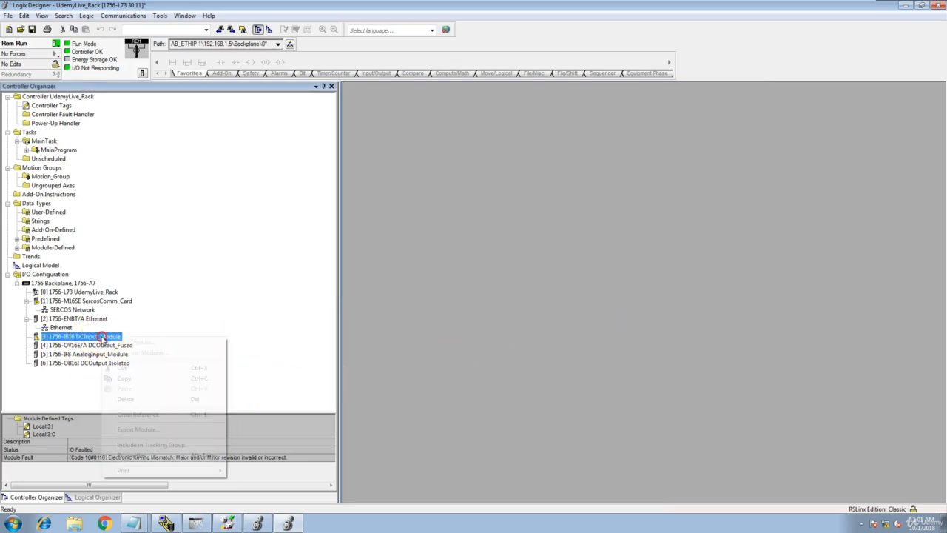
{"action": "left_click", "coordinate": [56, 50]}
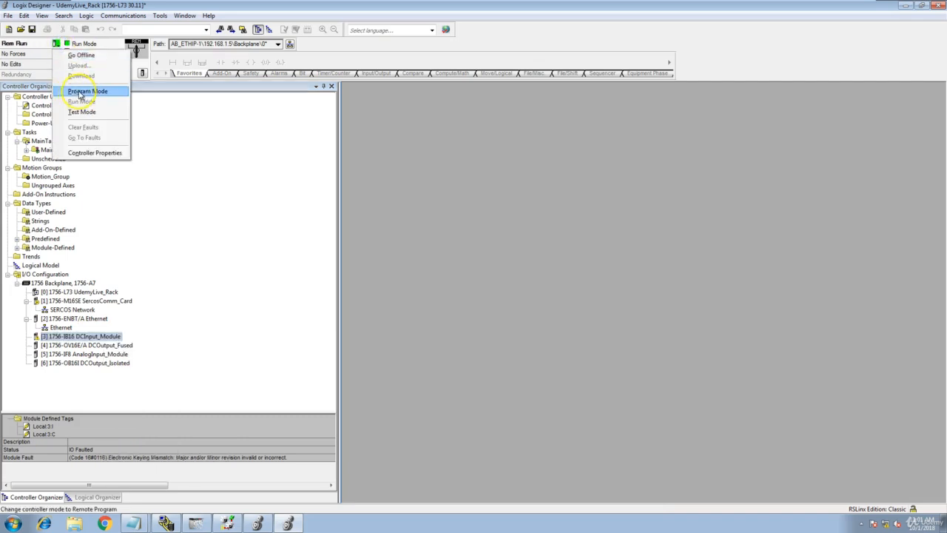
{"action": "left_click", "coordinate": [79, 54]}
- Change DCInput_Module's major revision to 2 (2.005), keeping Compatible Module keying
{"action": "double_click", "coordinate": [92, 339]}
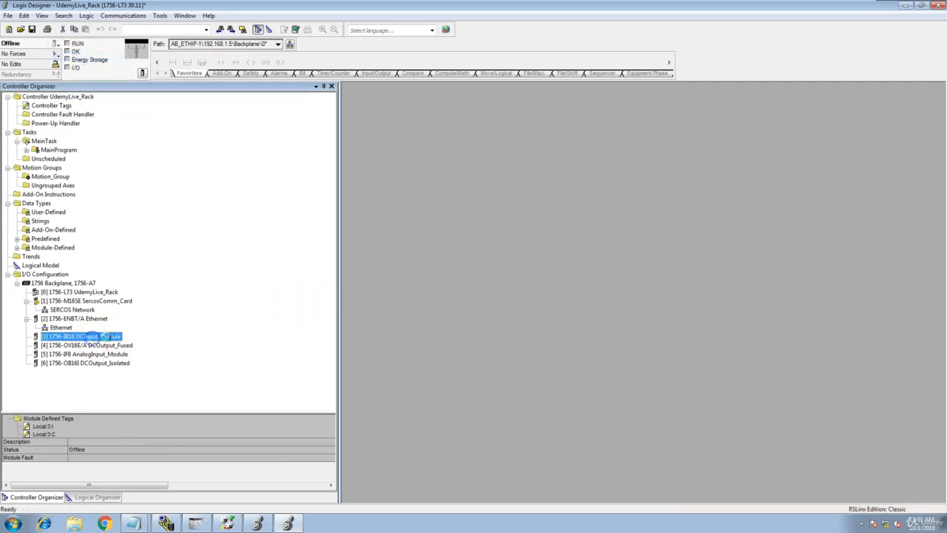
{"action": "left_click", "coordinate": [614, 292]}
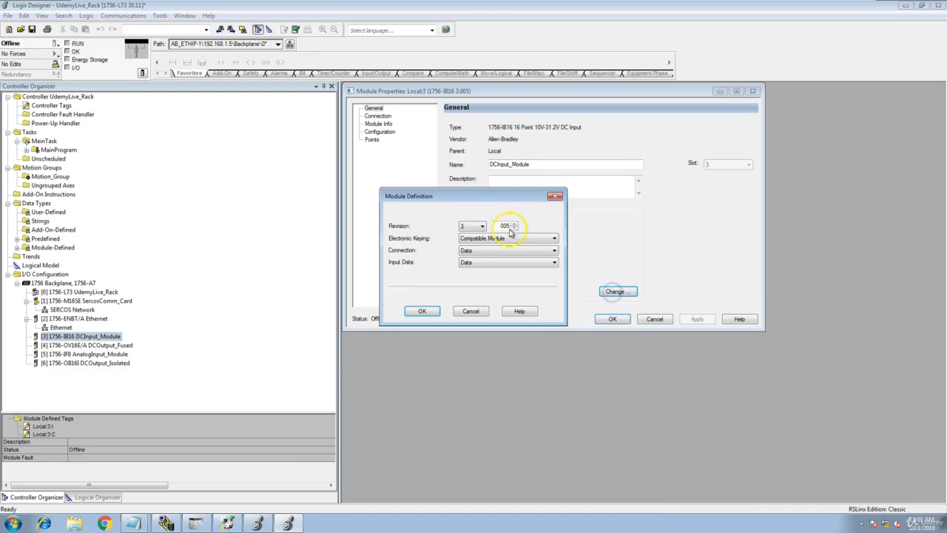
{"action": "left_click", "coordinate": [480, 226]}
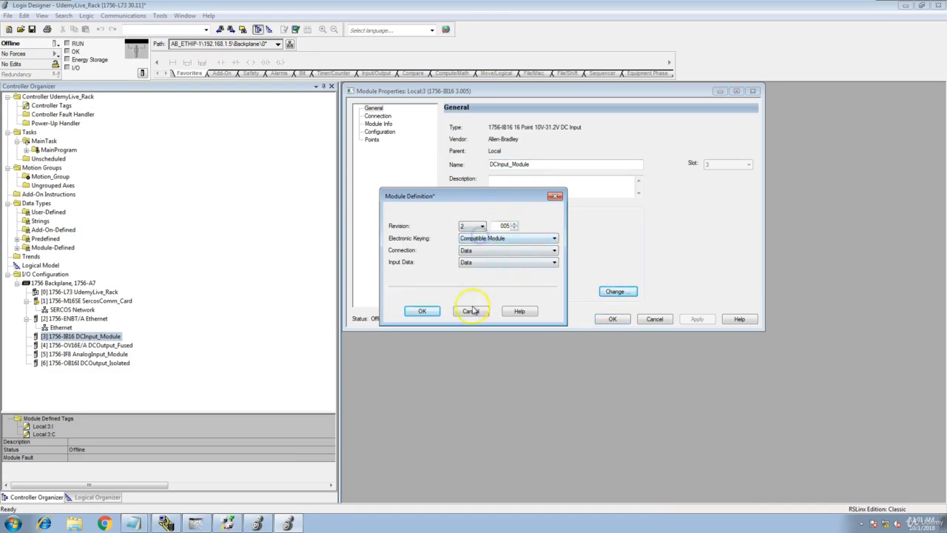
{"action": "left_click", "coordinate": [428, 314]}
{"action": "left_click", "coordinate": [449, 282]}
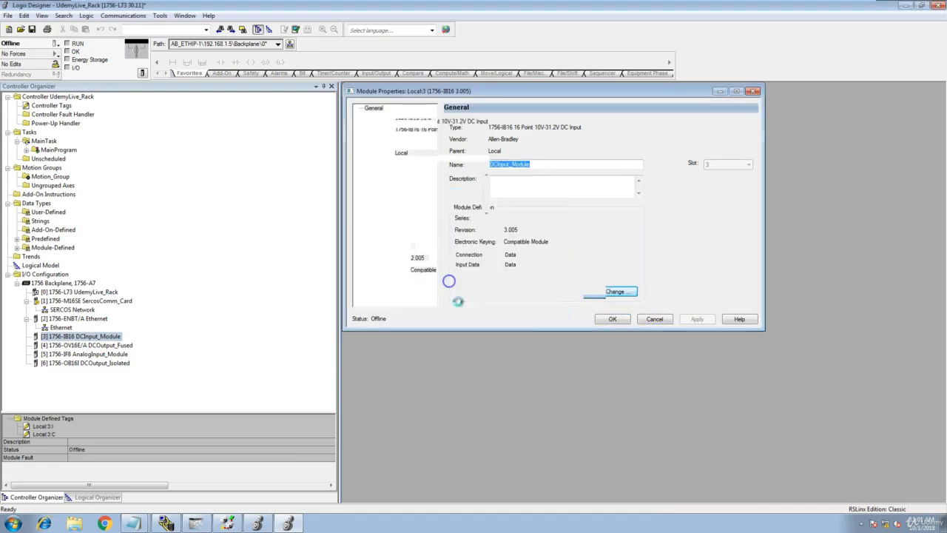
{"action": "left_click", "coordinate": [613, 319]}
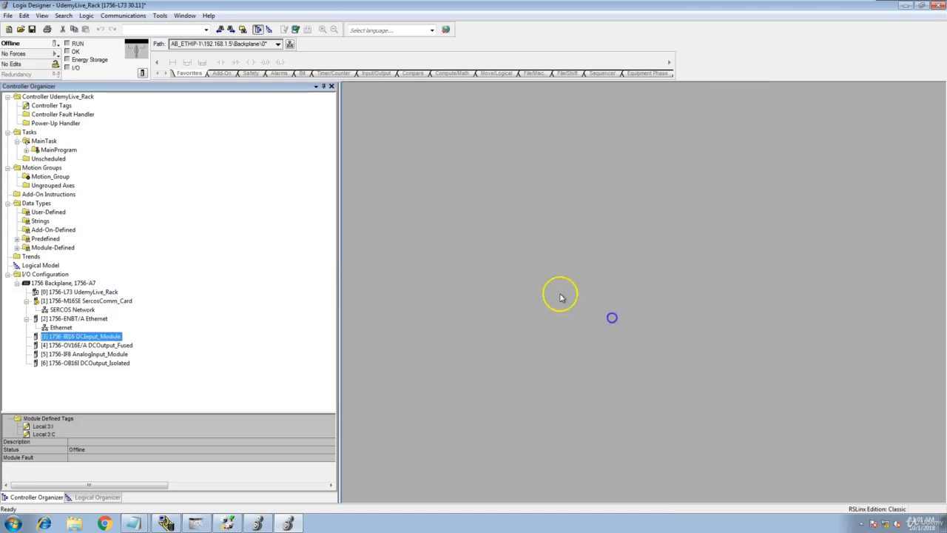
- Download the project to the controller and return it to Remote Run
{"action": "left_click", "coordinate": [122, 15]}
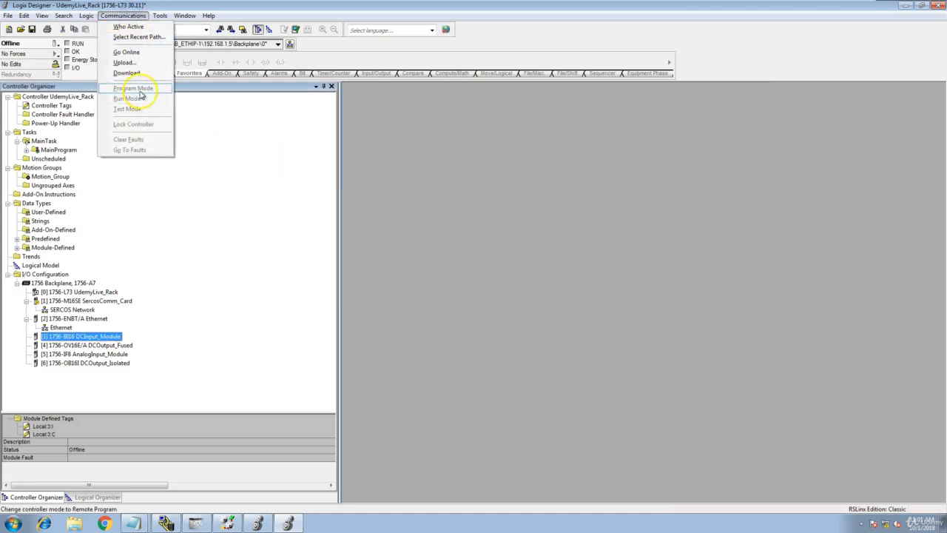
{"action": "left_click", "coordinate": [146, 73]}
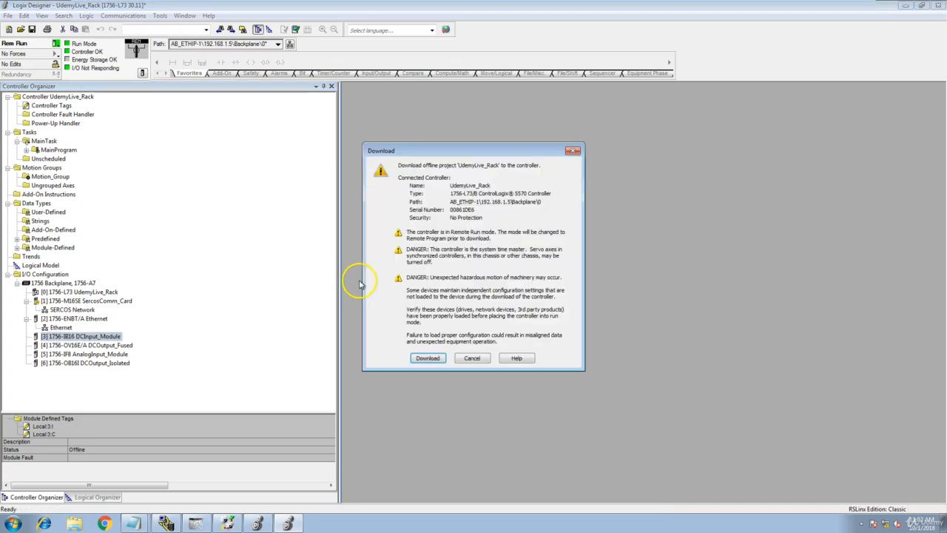
{"action": "left_click", "coordinate": [428, 358]}
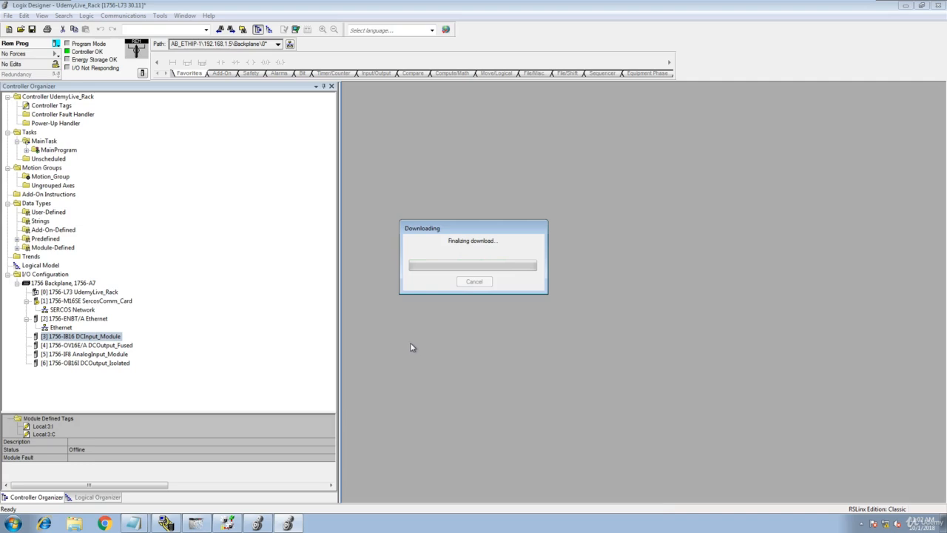
{"action": "left_click", "coordinate": [412, 351]}
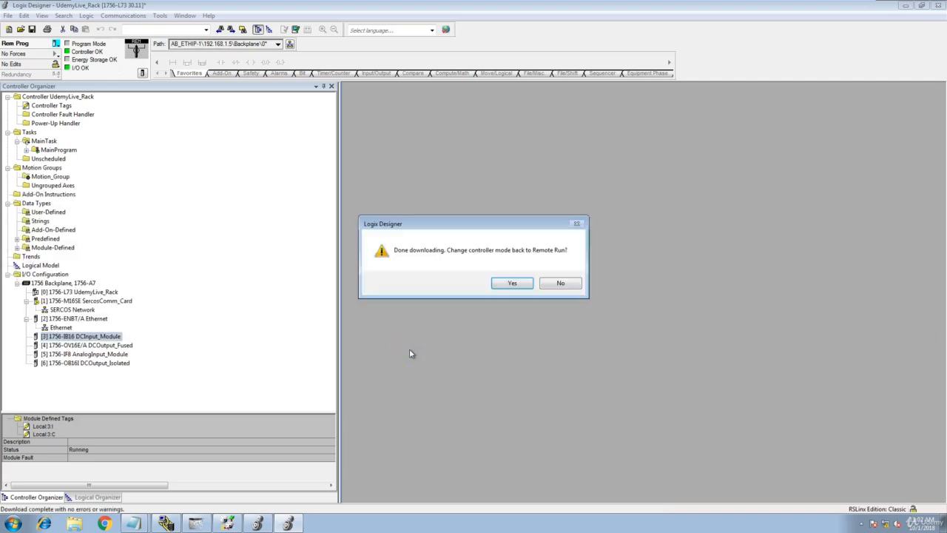
{"action": "left_click", "coordinate": [522, 286]}
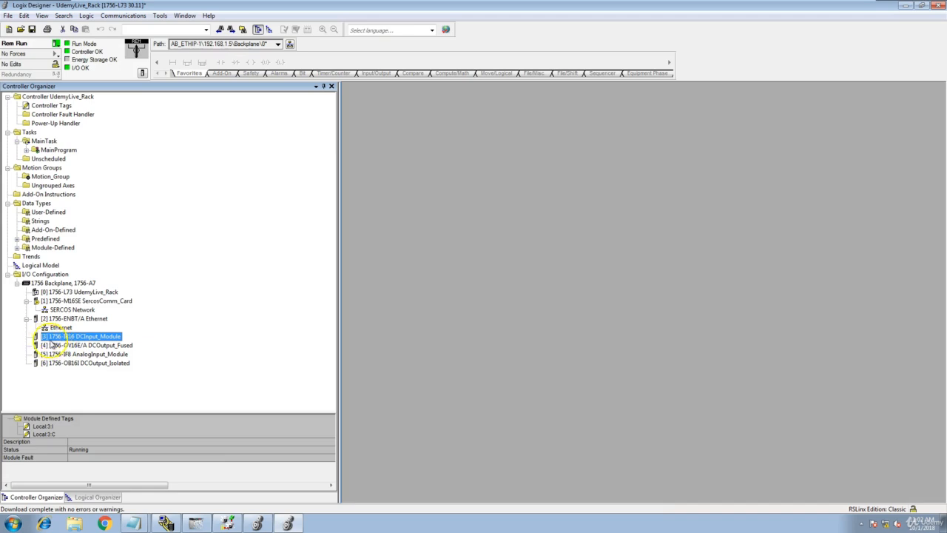
- Check the status of the slot 4, 5 and 6 I/O modules and the controller
{"action": "left_click", "coordinate": [57, 345]}
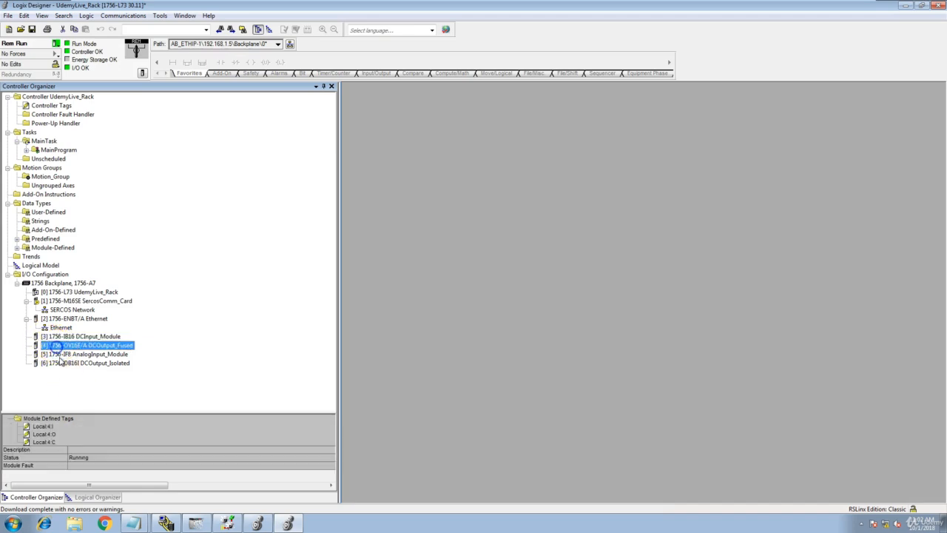
{"action": "left_click", "coordinate": [62, 353]}
{"action": "left_click", "coordinate": [67, 364]}
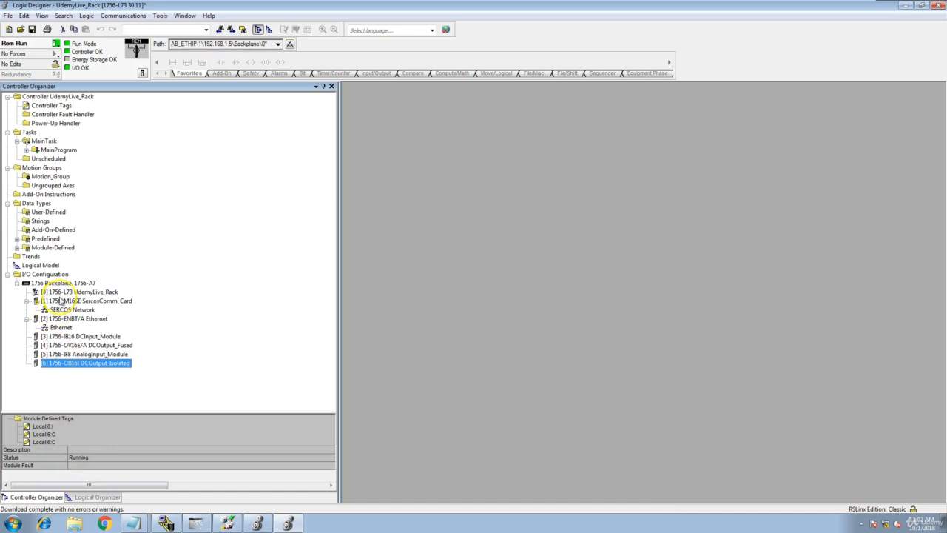
{"action": "left_click", "coordinate": [59, 294]}
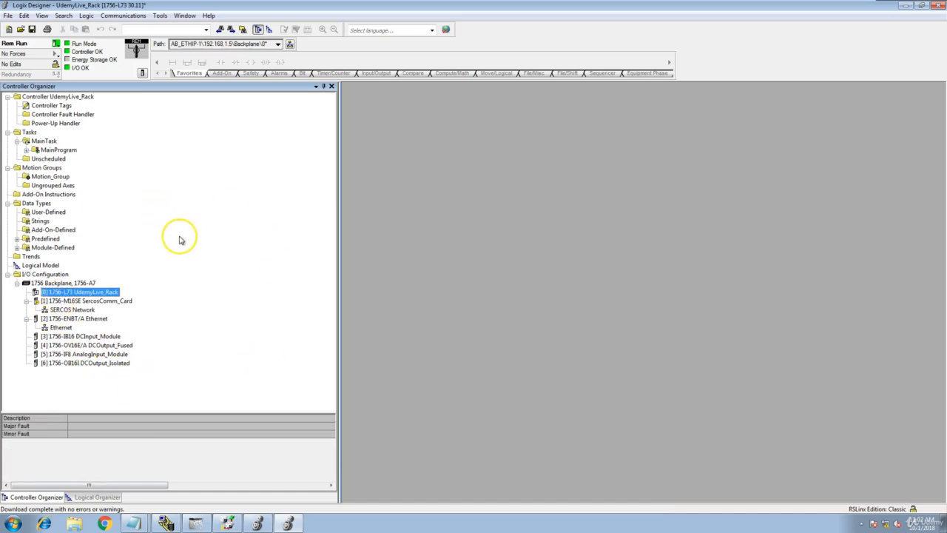